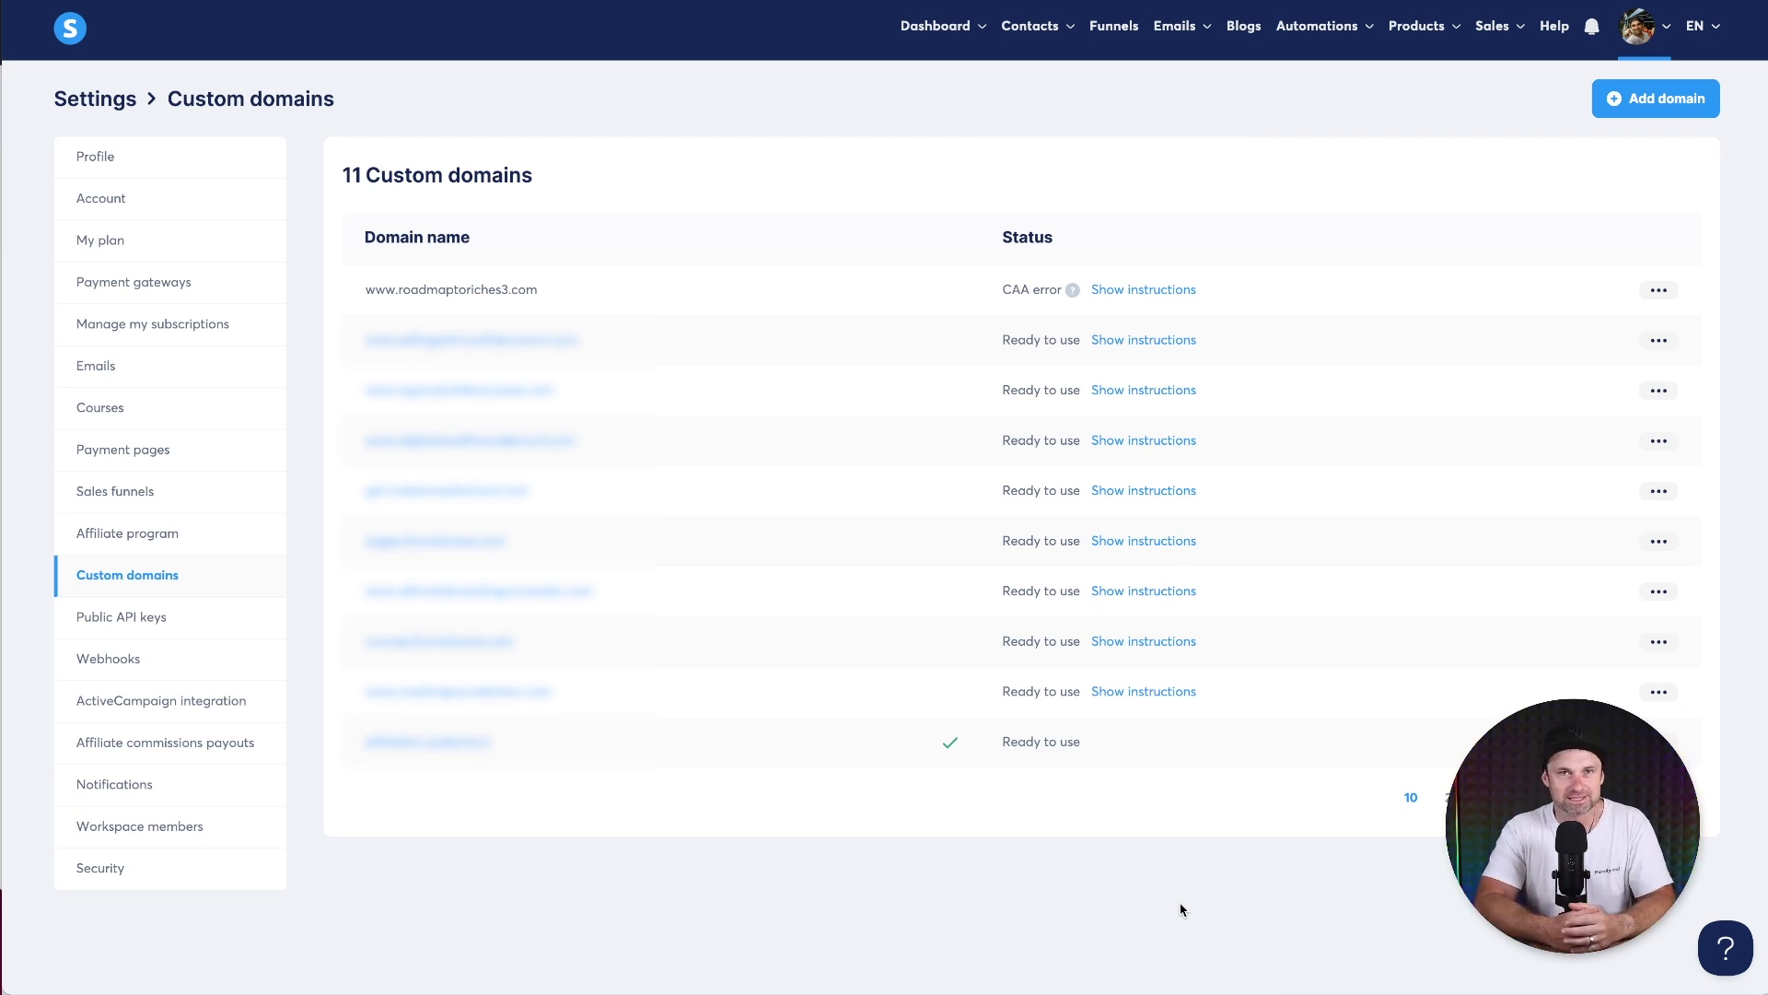
Inspect the domain's CAA error status and the affected domain name on the dashboard
drag(1002, 290, 1054, 295)
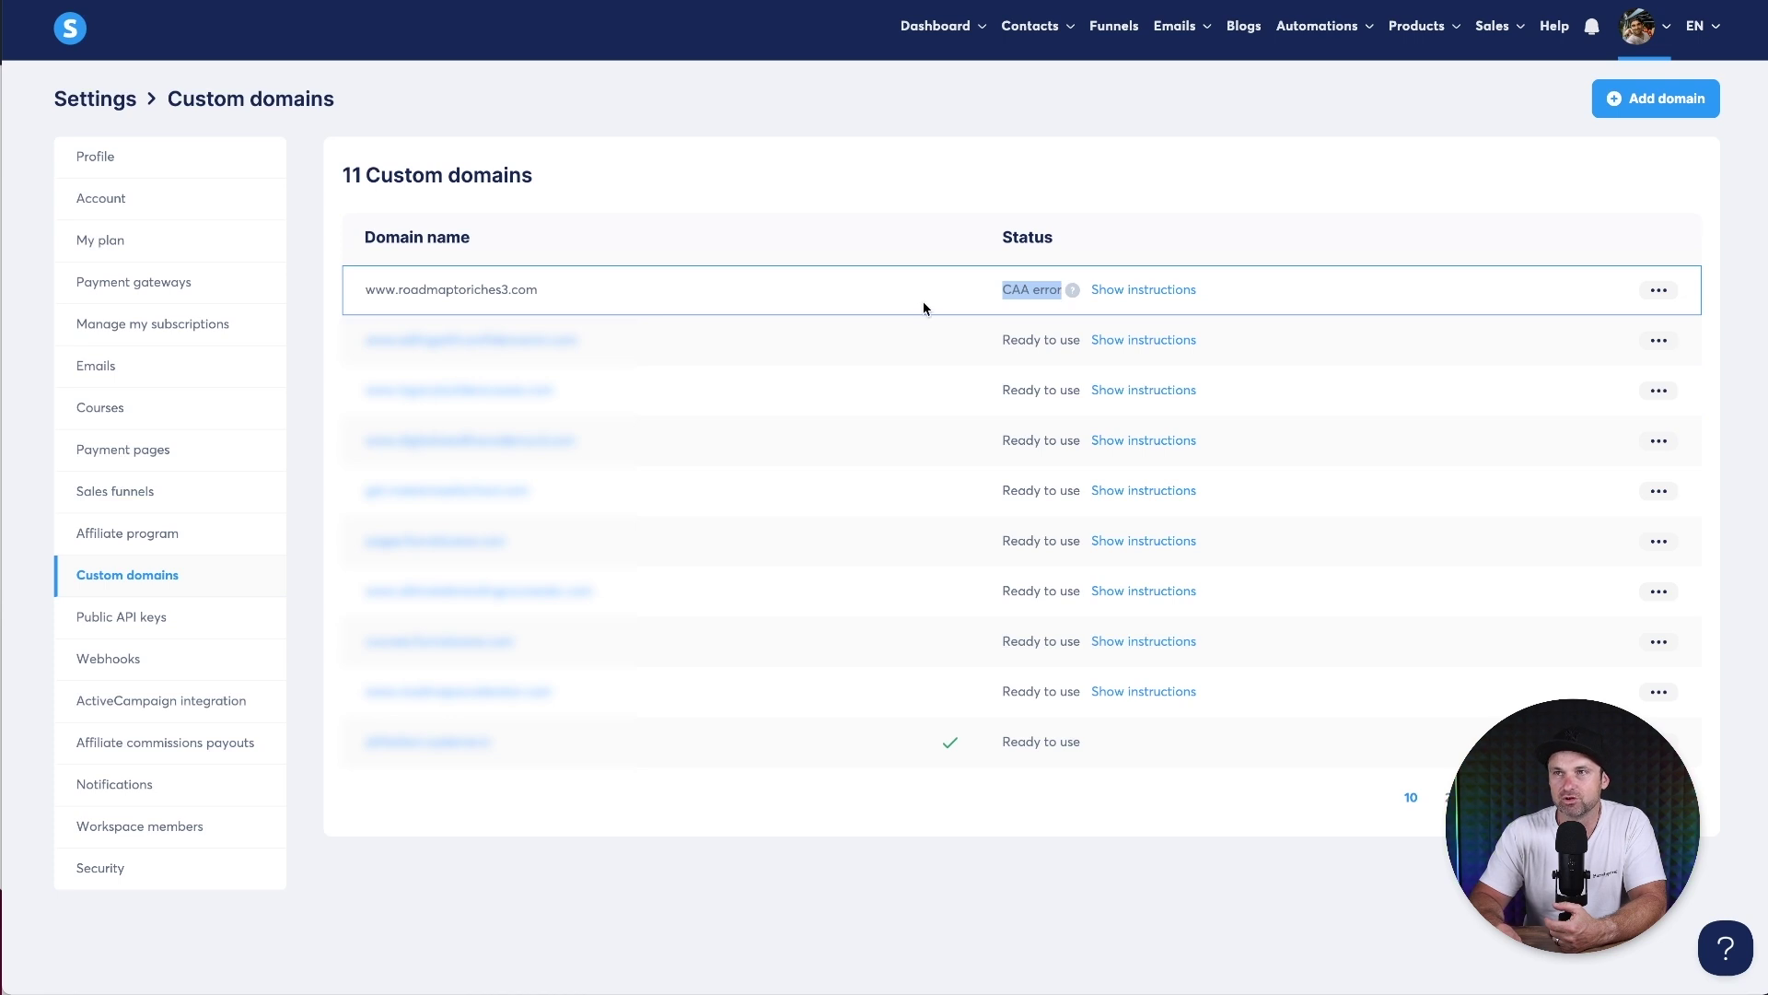
triple_click(1046, 296)
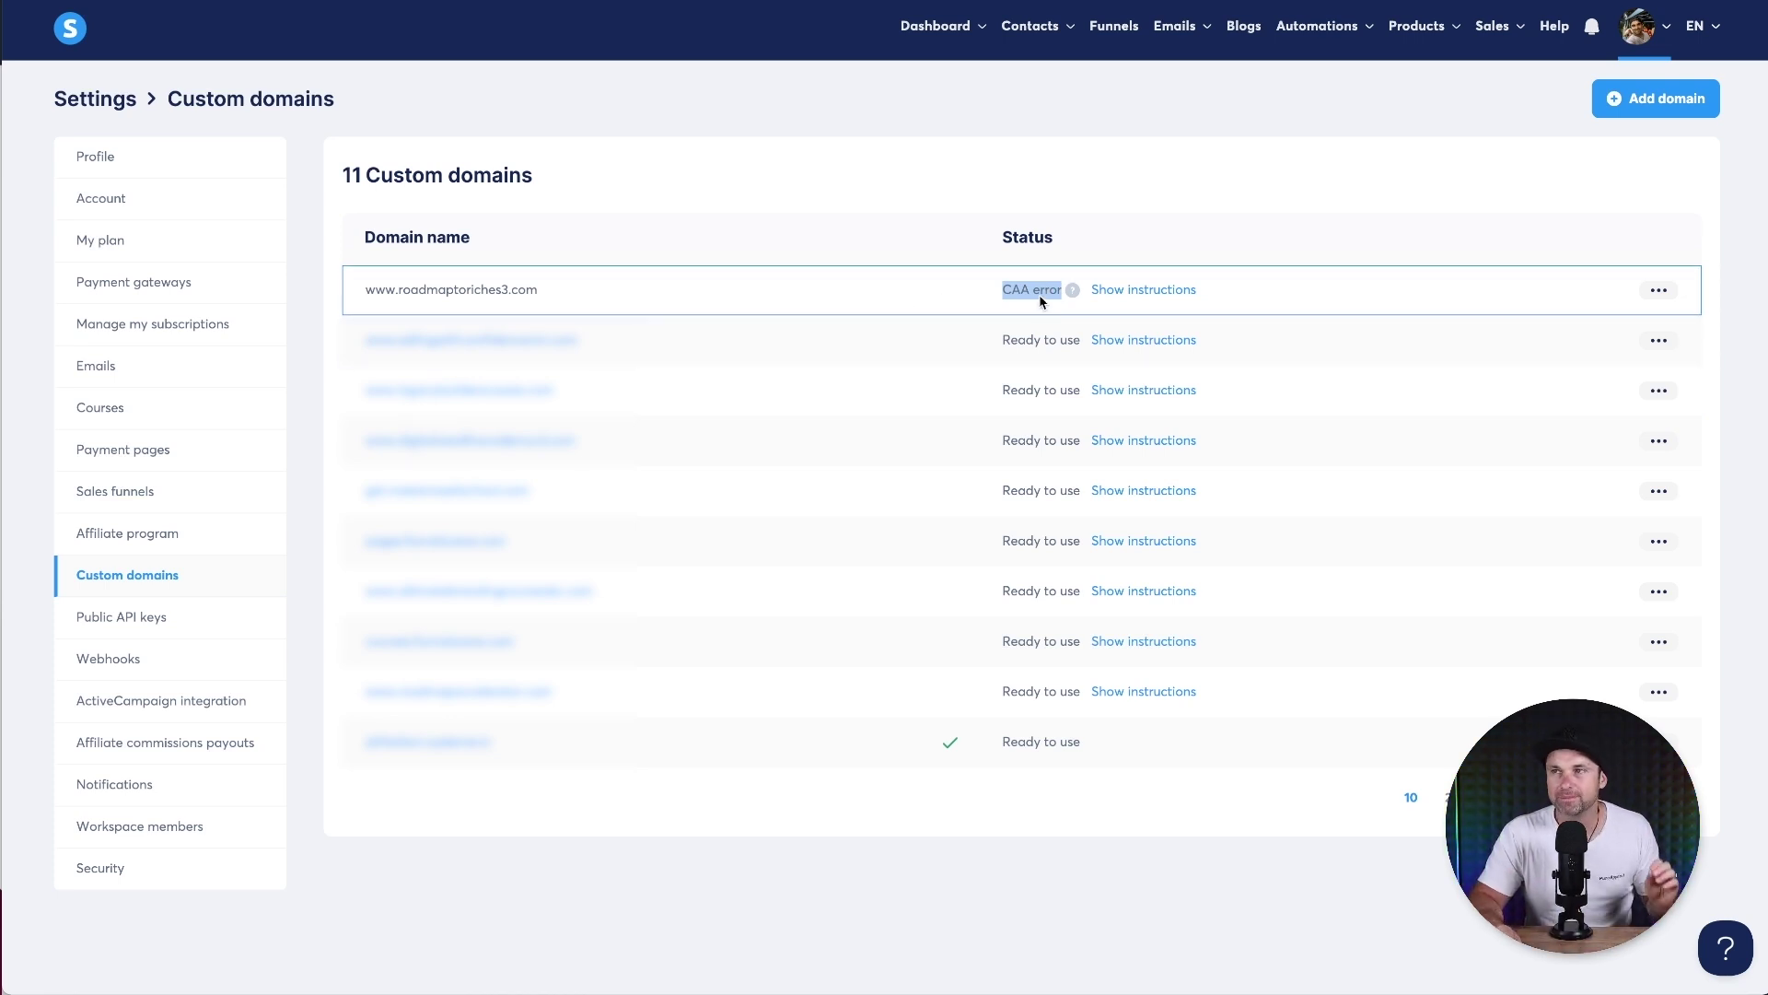
click(1095, 179)
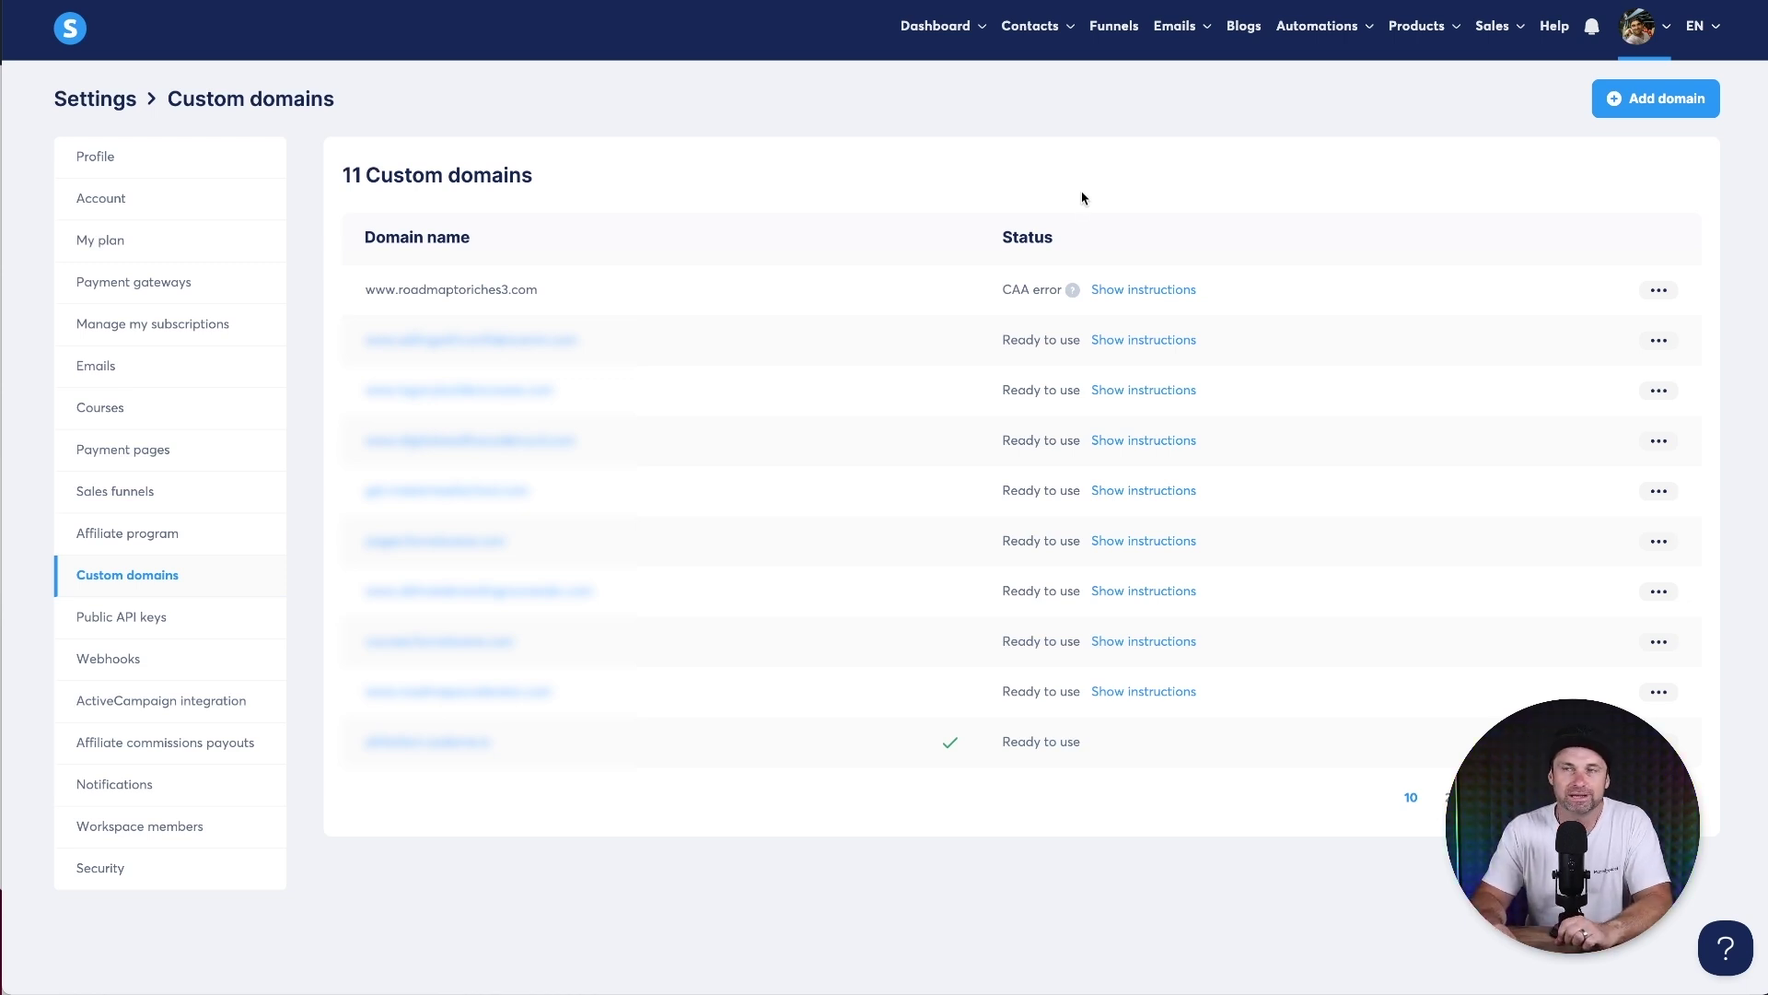
click(967, 46)
click(972, 231)
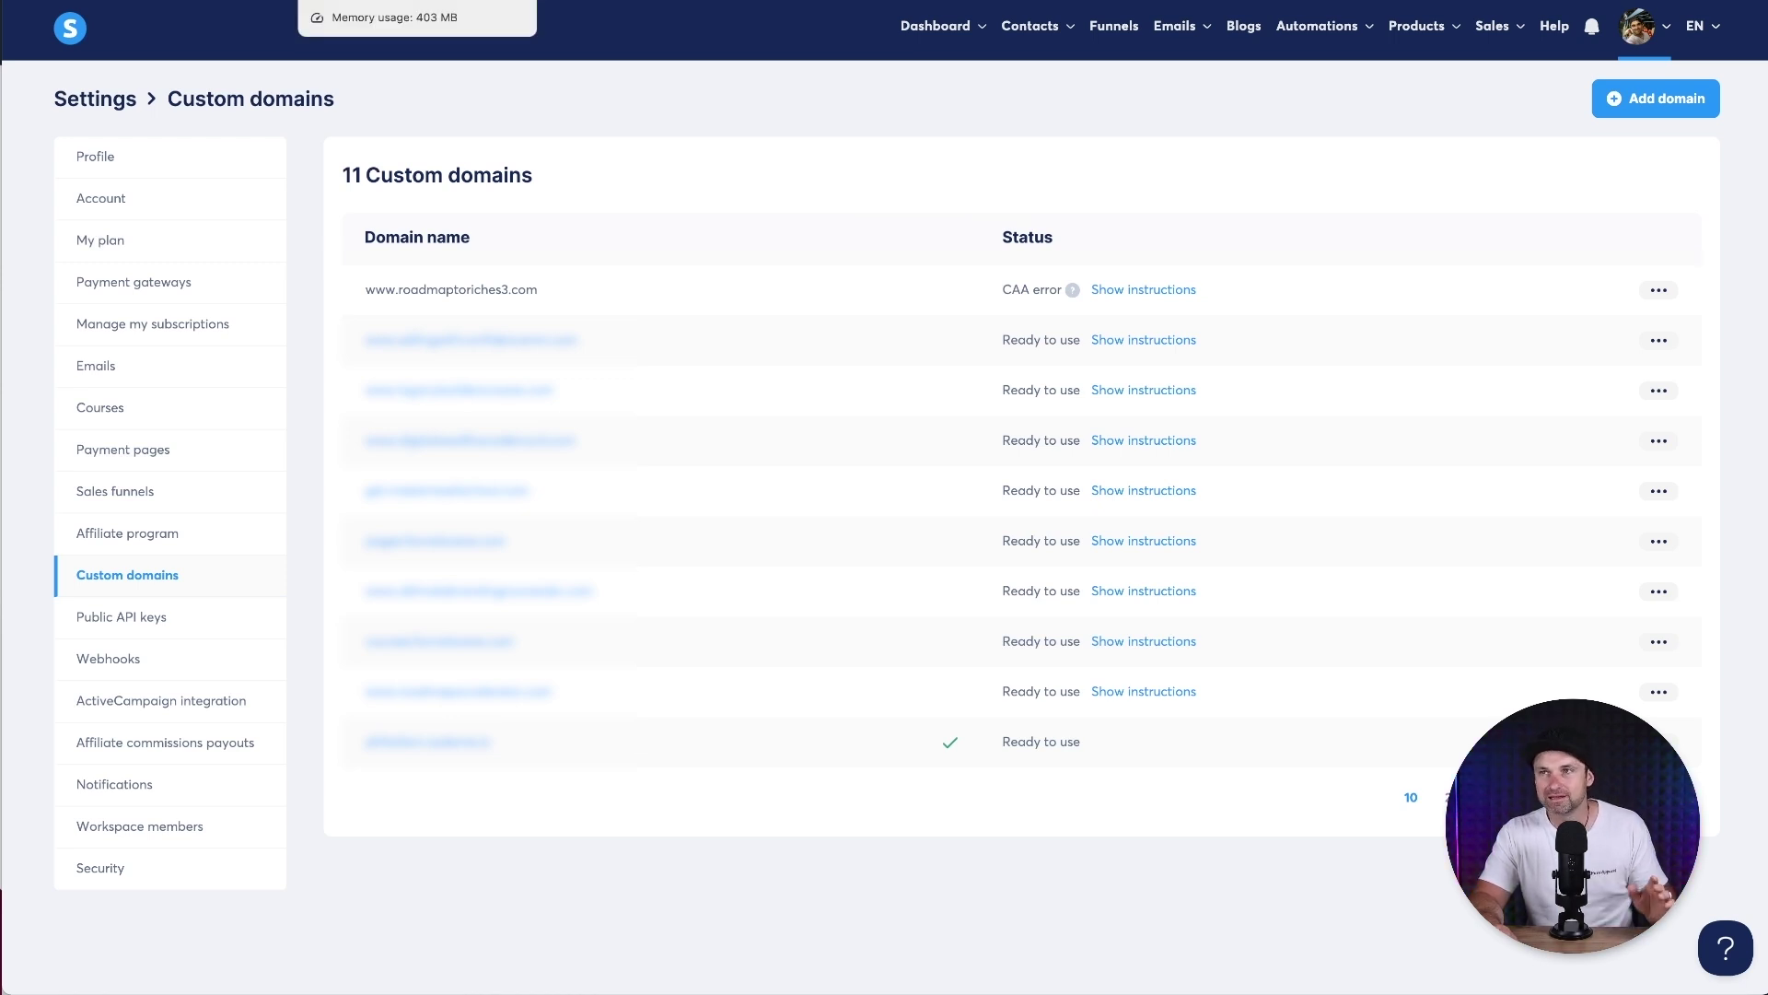
drag(367, 287, 572, 292)
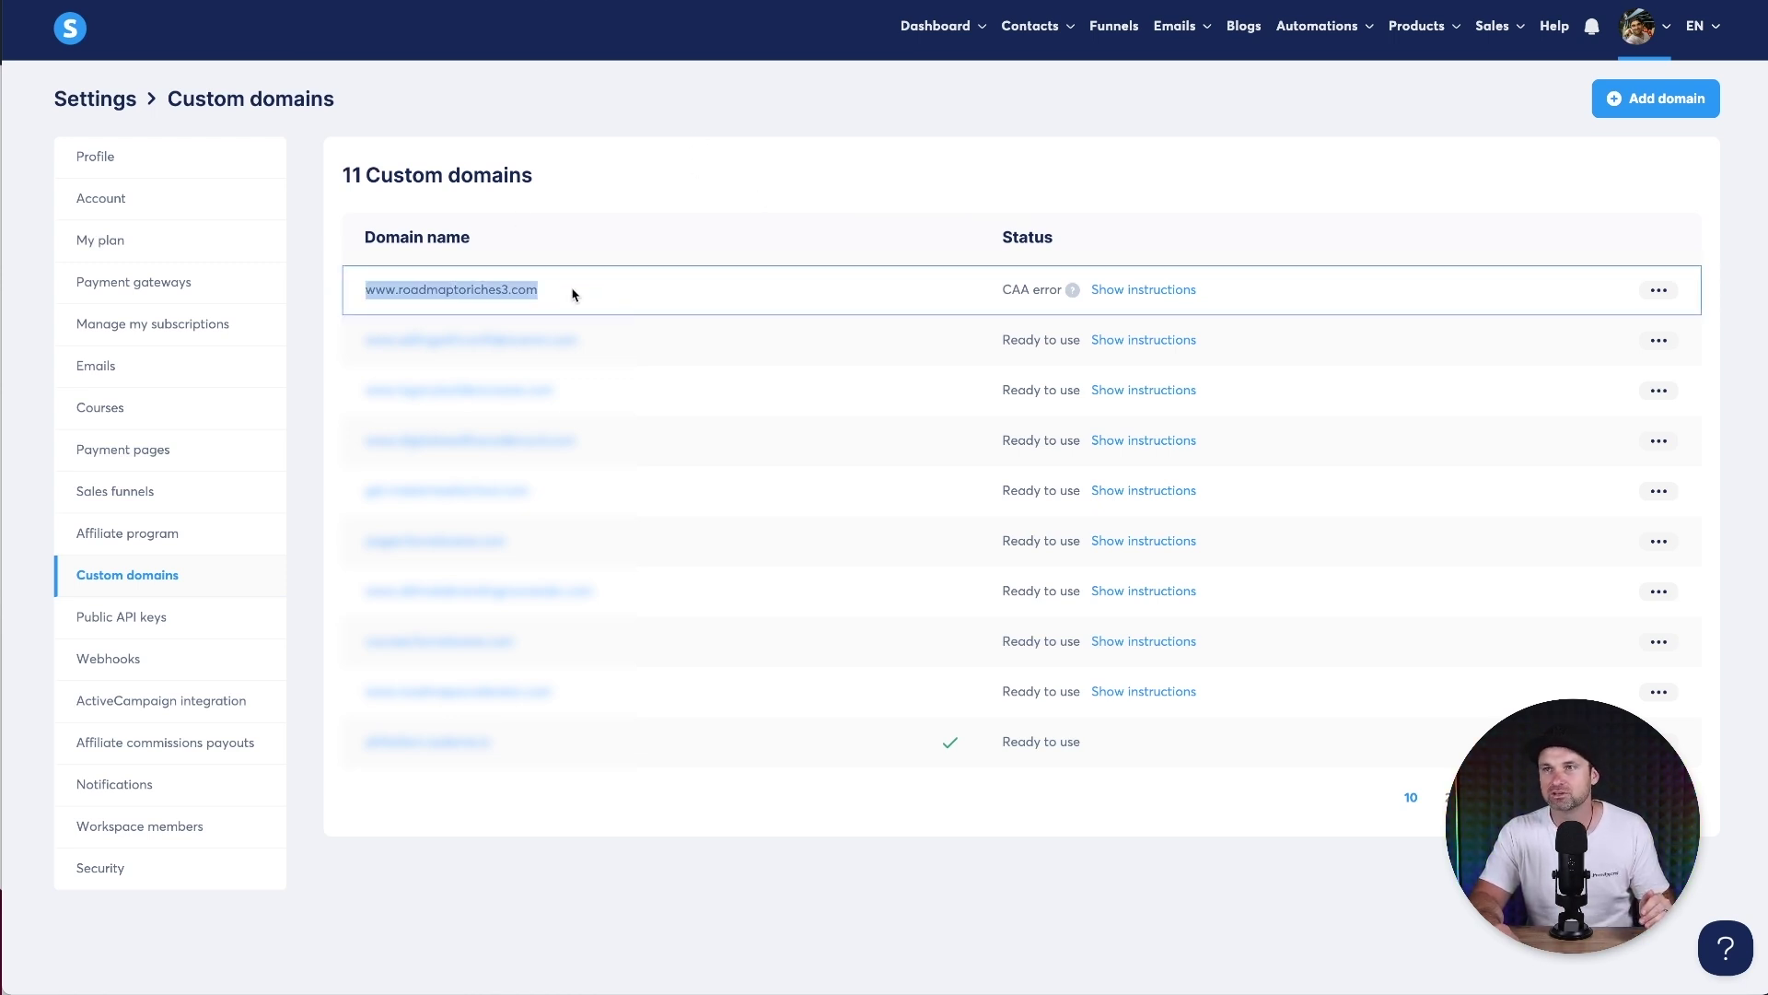
click(604, 269)
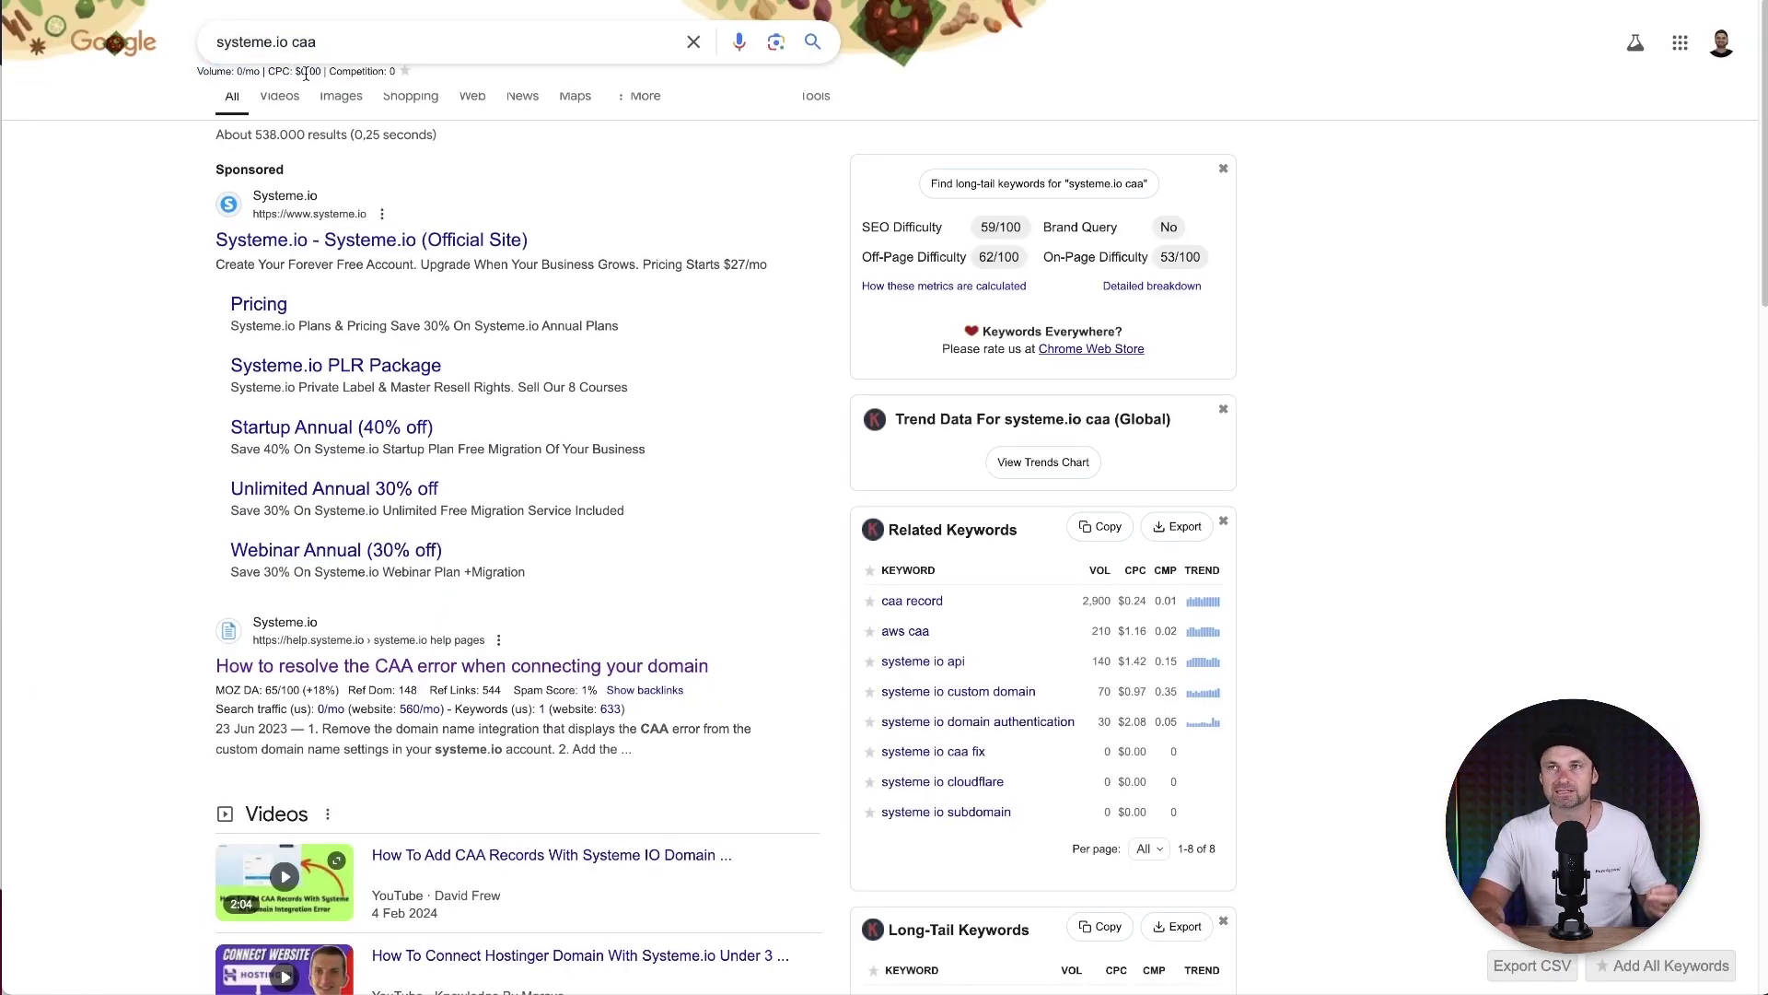
From the 'systeme.io caa' results, open 'How to resolve the CAA error when connecting your domain'
double_click(299, 42)
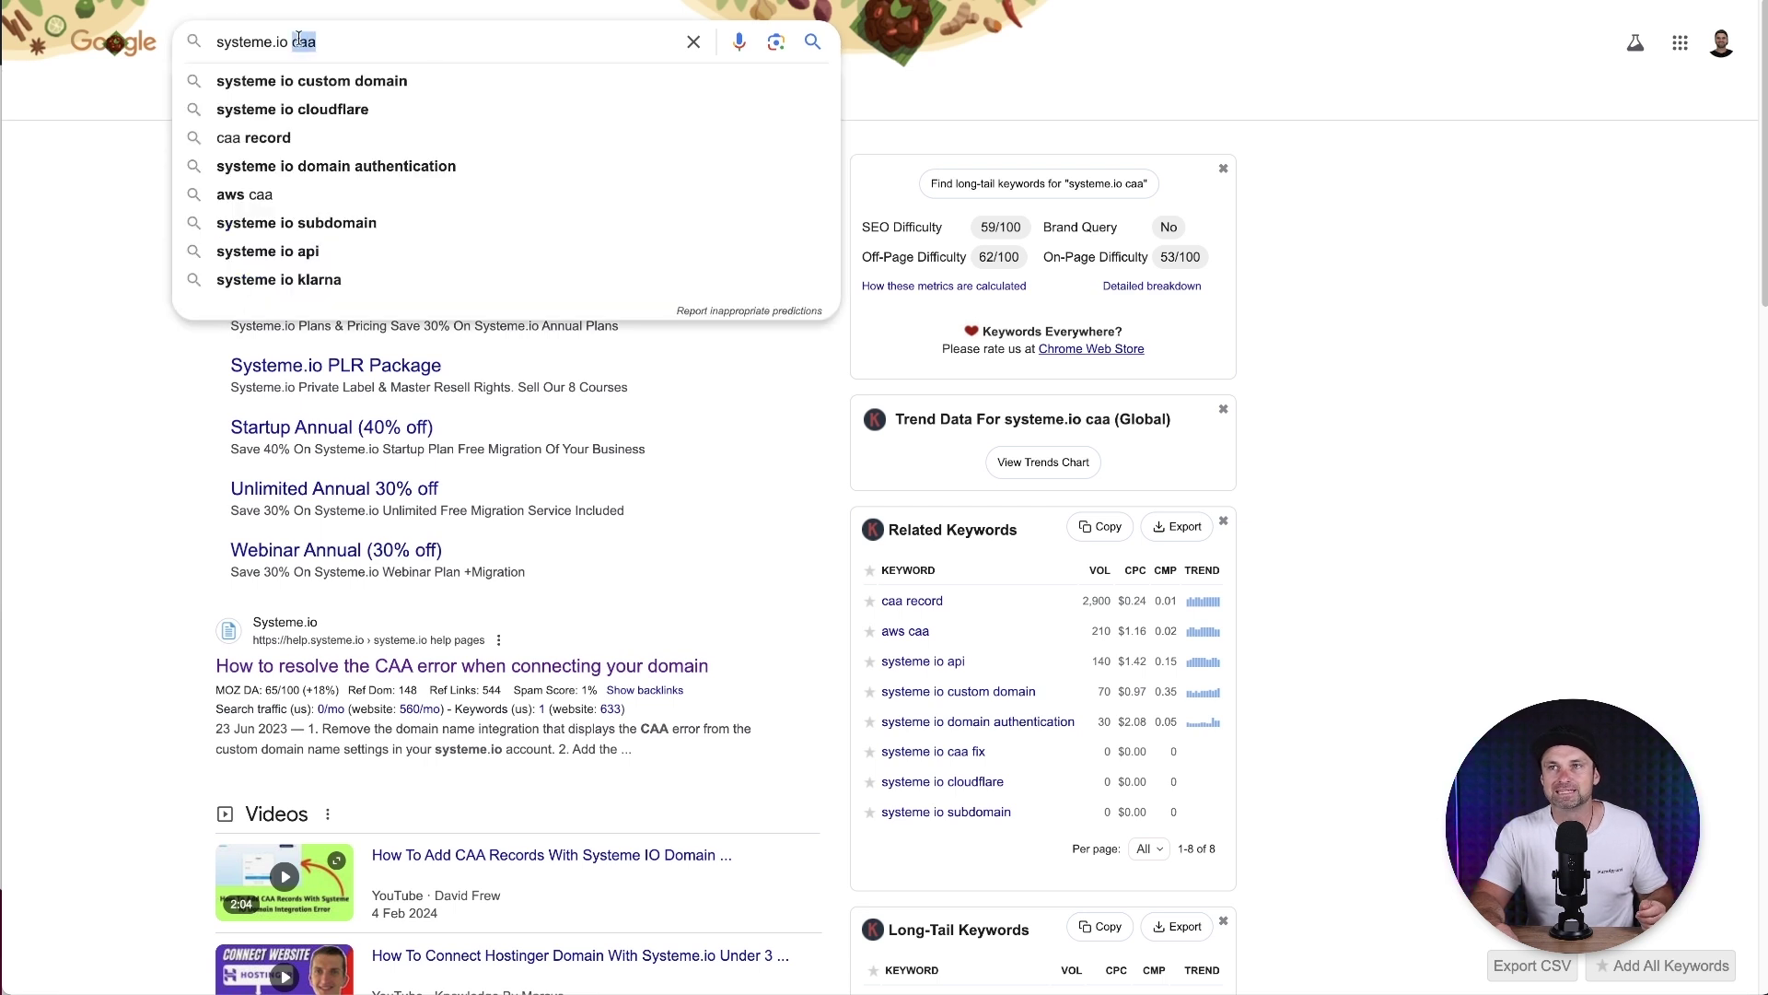
click(71, 336)
drag(191, 669, 325, 645)
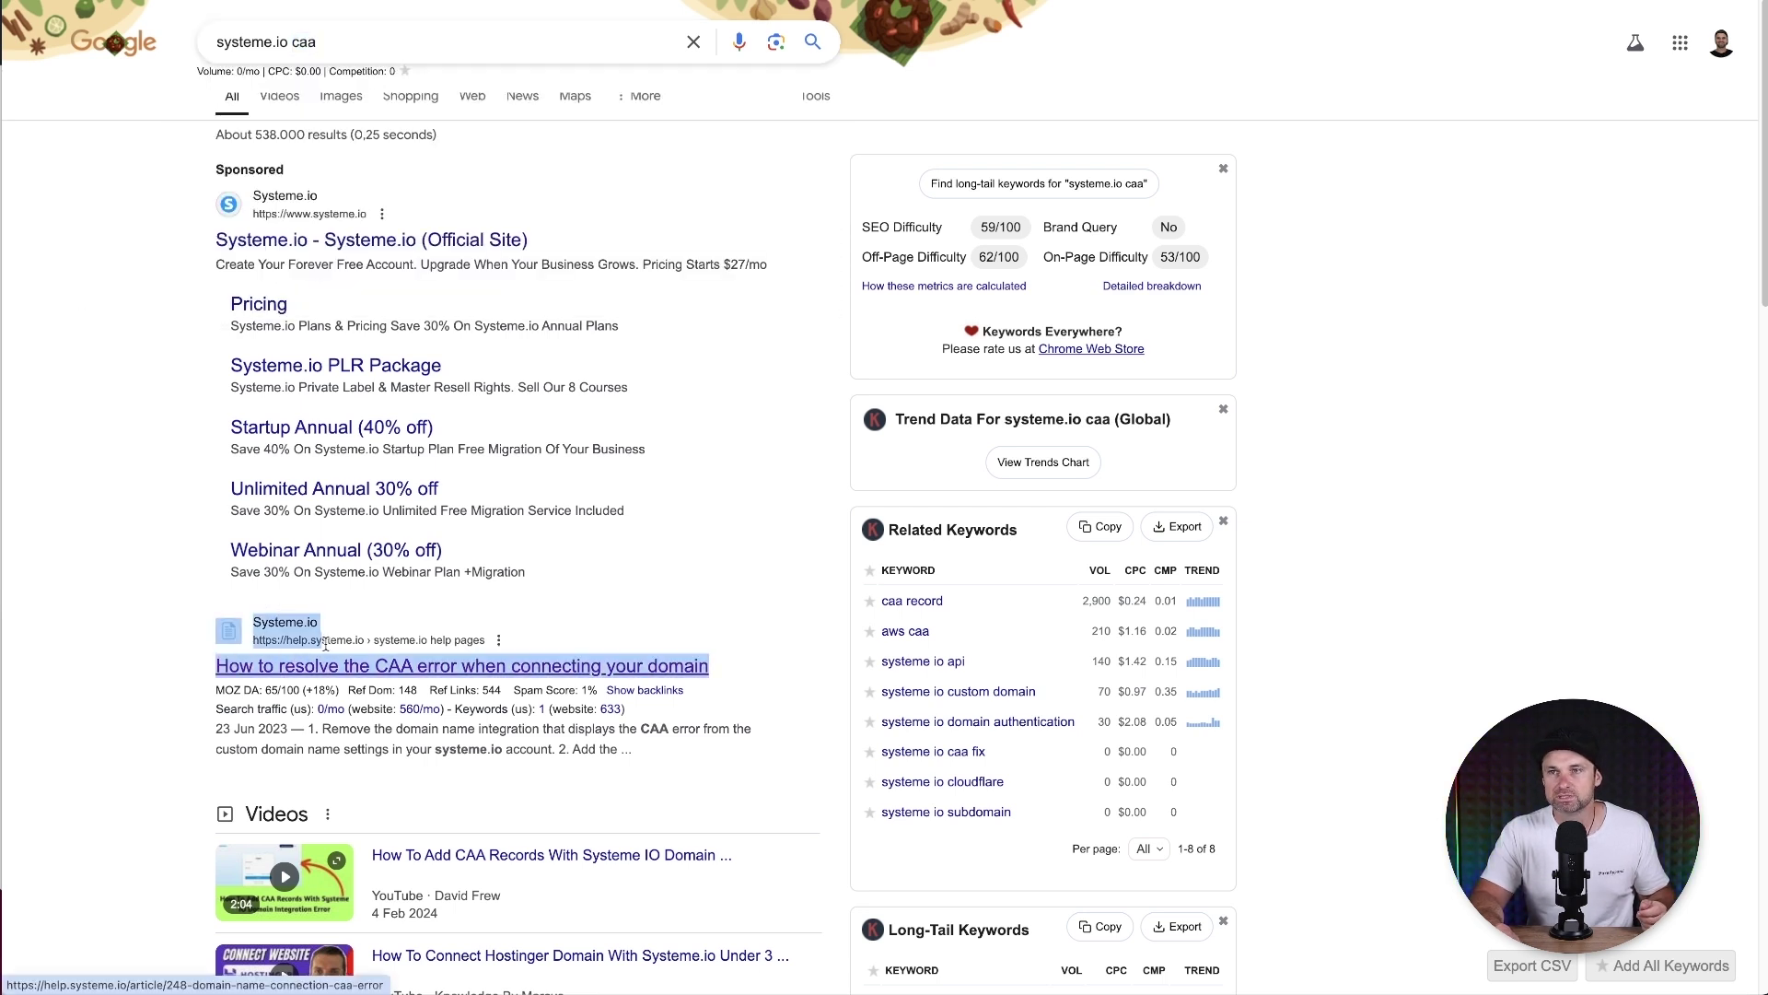
click(325, 645)
drag(658, 665, 218, 666)
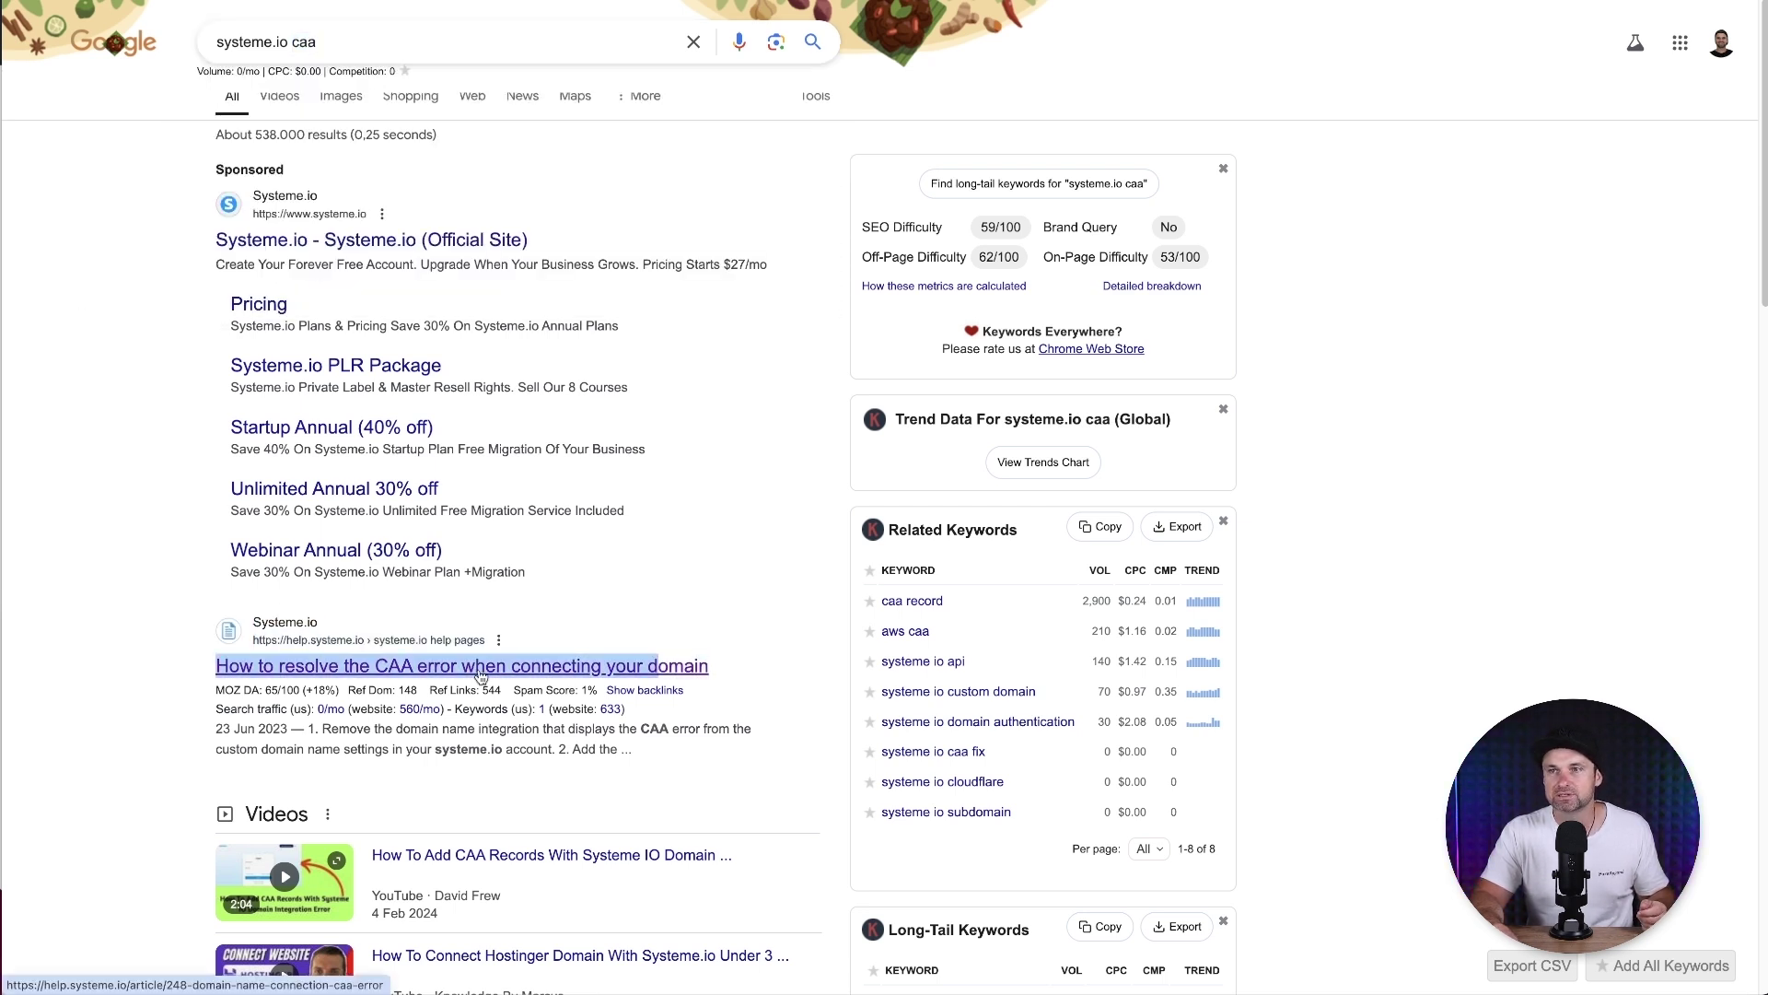
drag(479, 677, 702, 680)
click(700, 676)
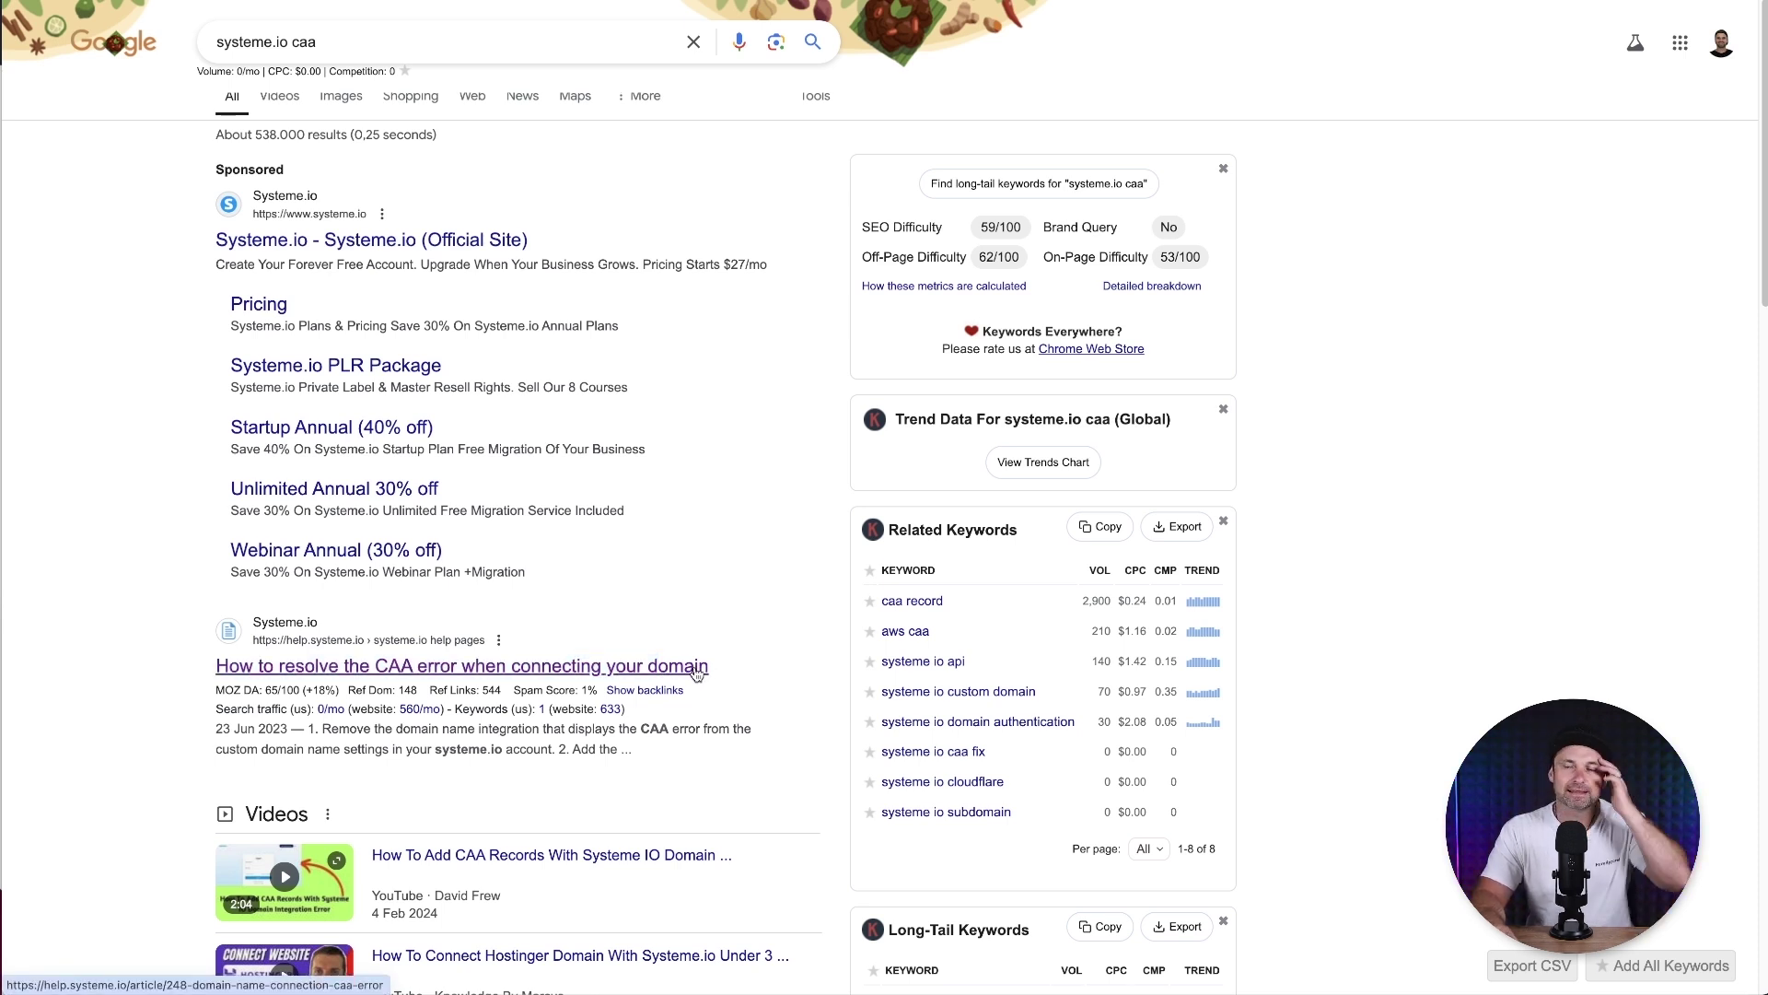
Scroll to and review the article's list of ten required CAA records
scroll(757, 620, down, 3)
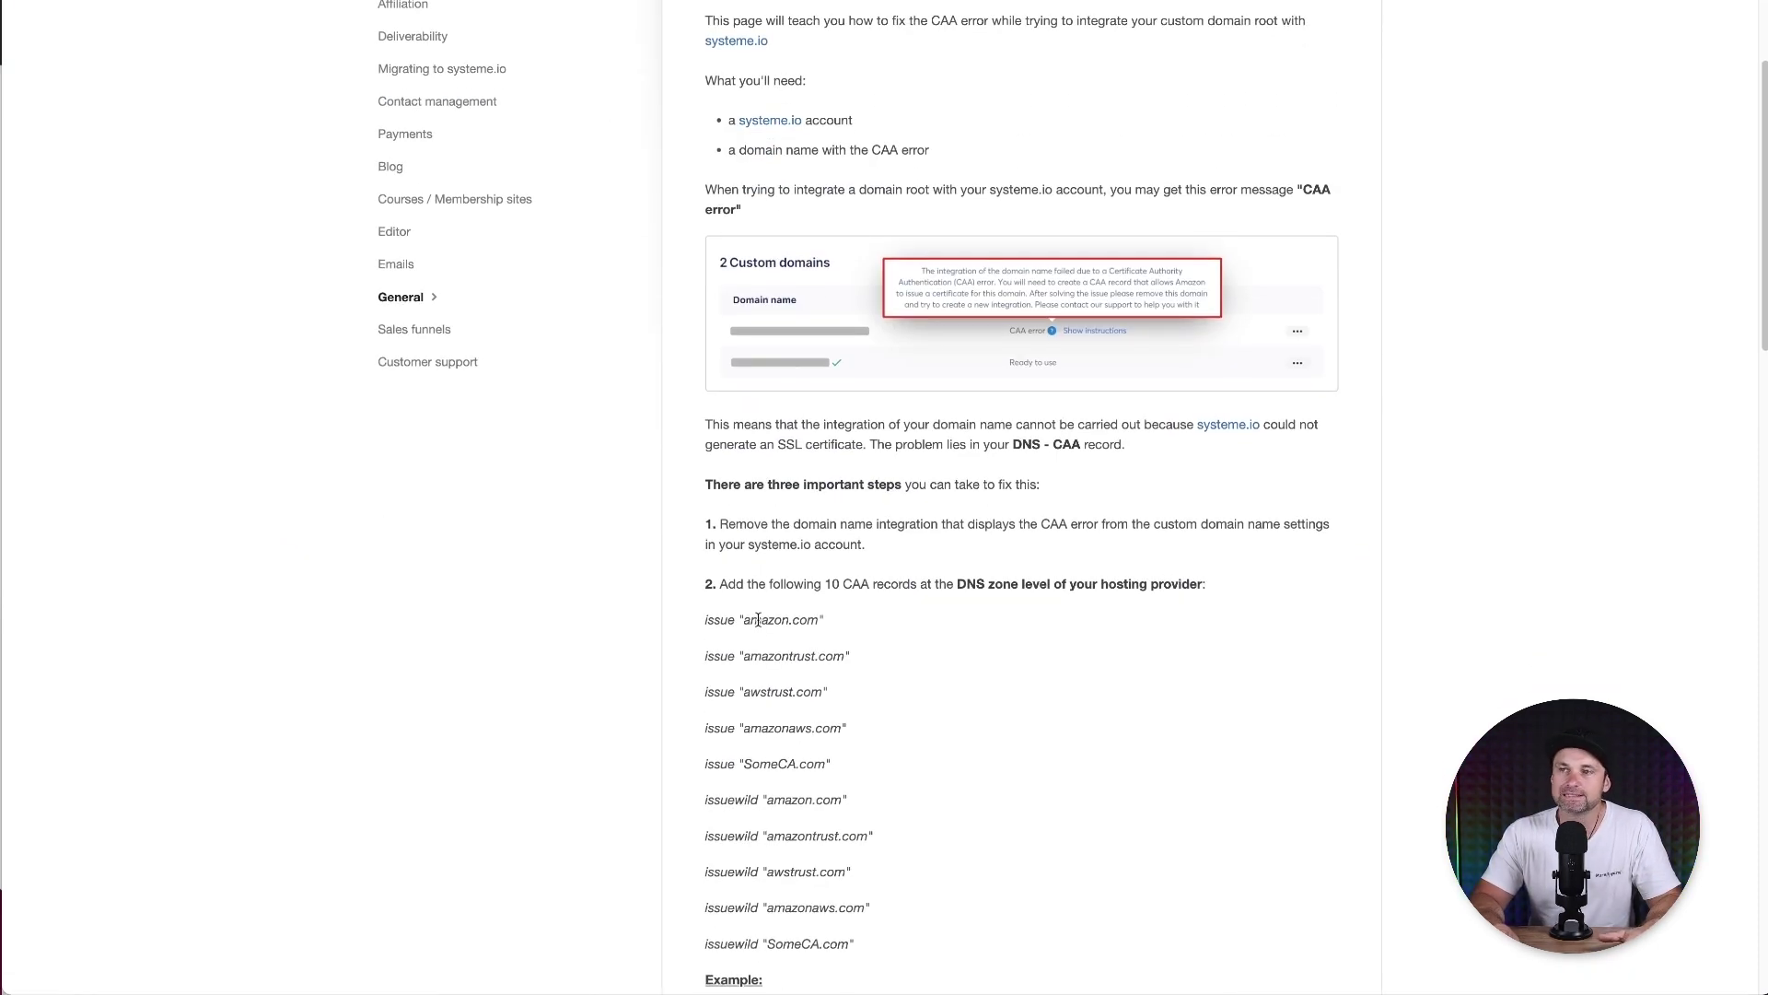
scroll(758, 620, down, 1)
drag(700, 589, 956, 935)
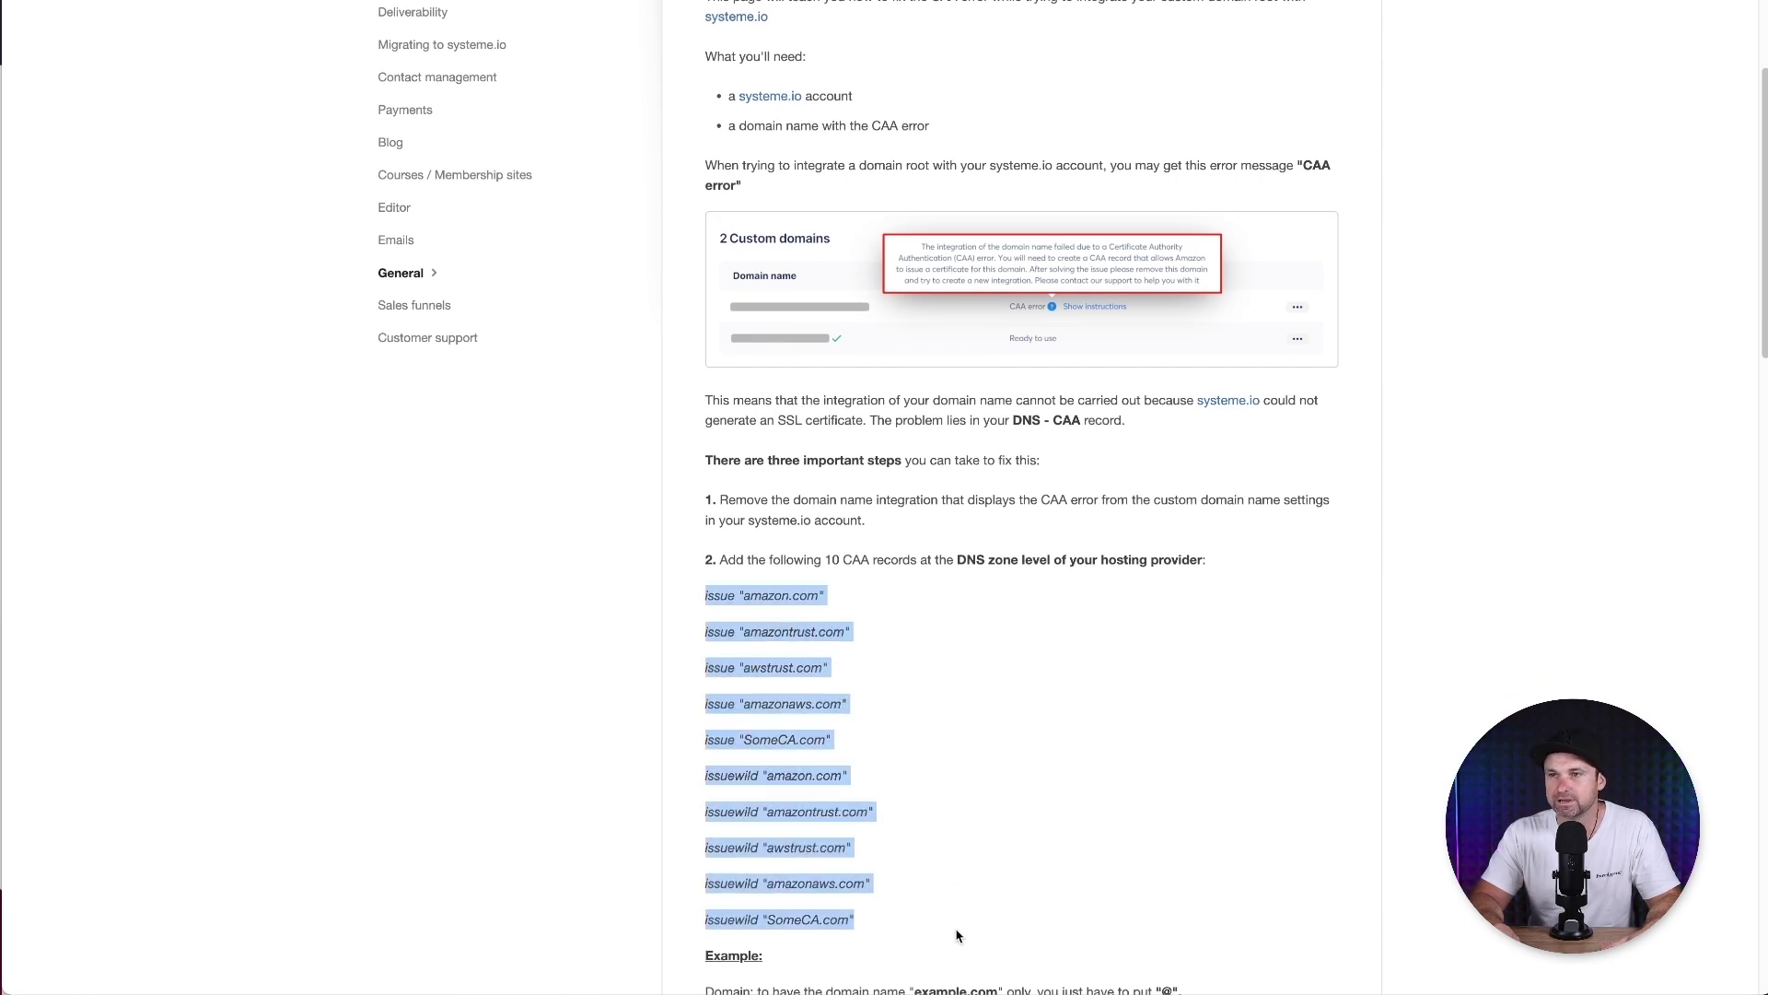
click(1035, 859)
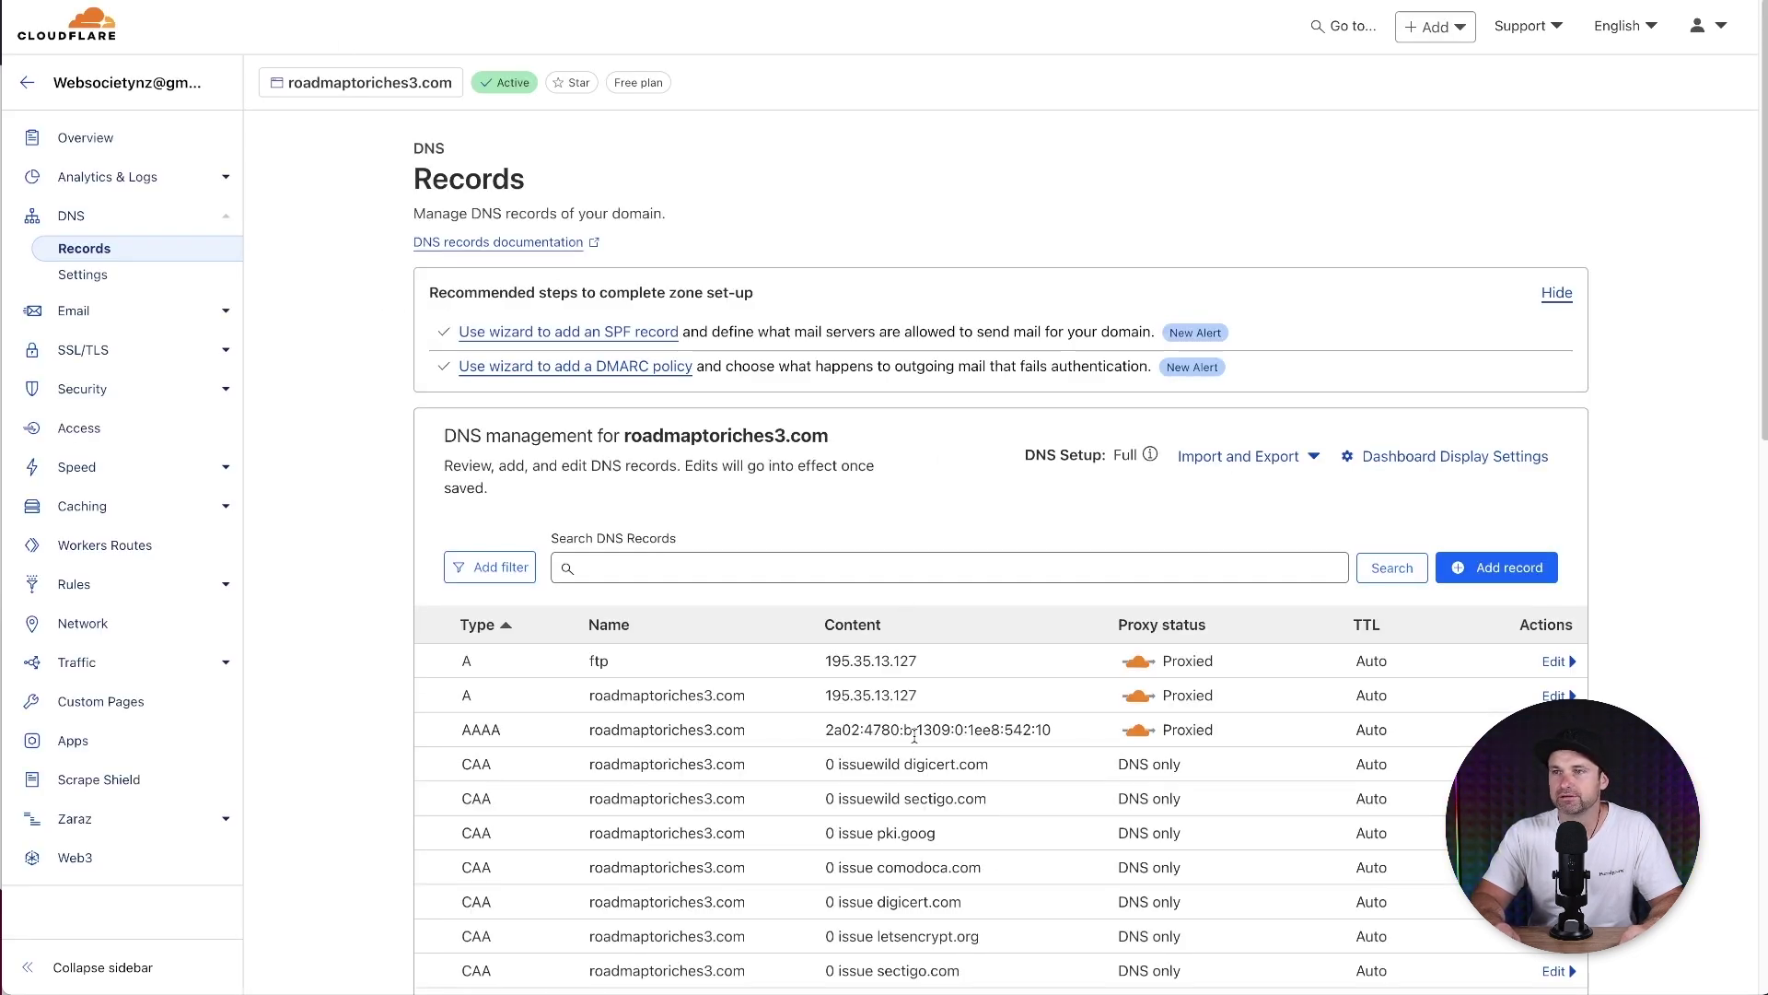
Start a new DNS record of type CAA named @ for the root domain
click(1515, 571)
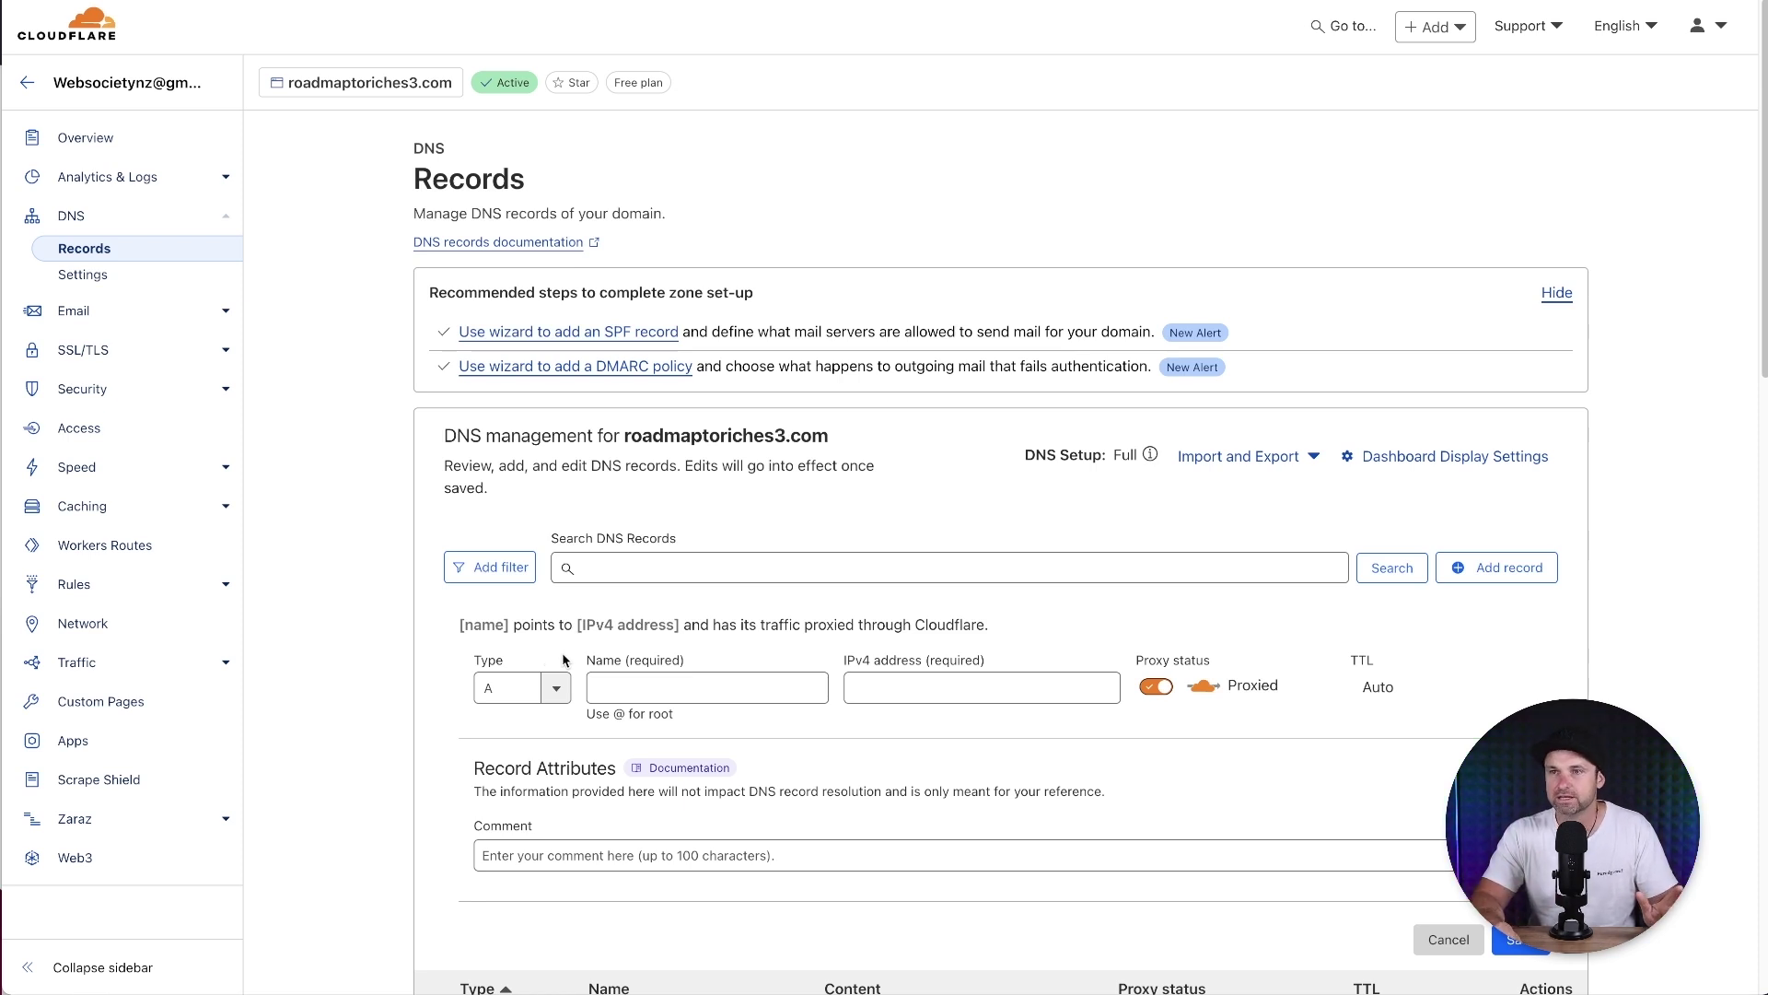
click(557, 689)
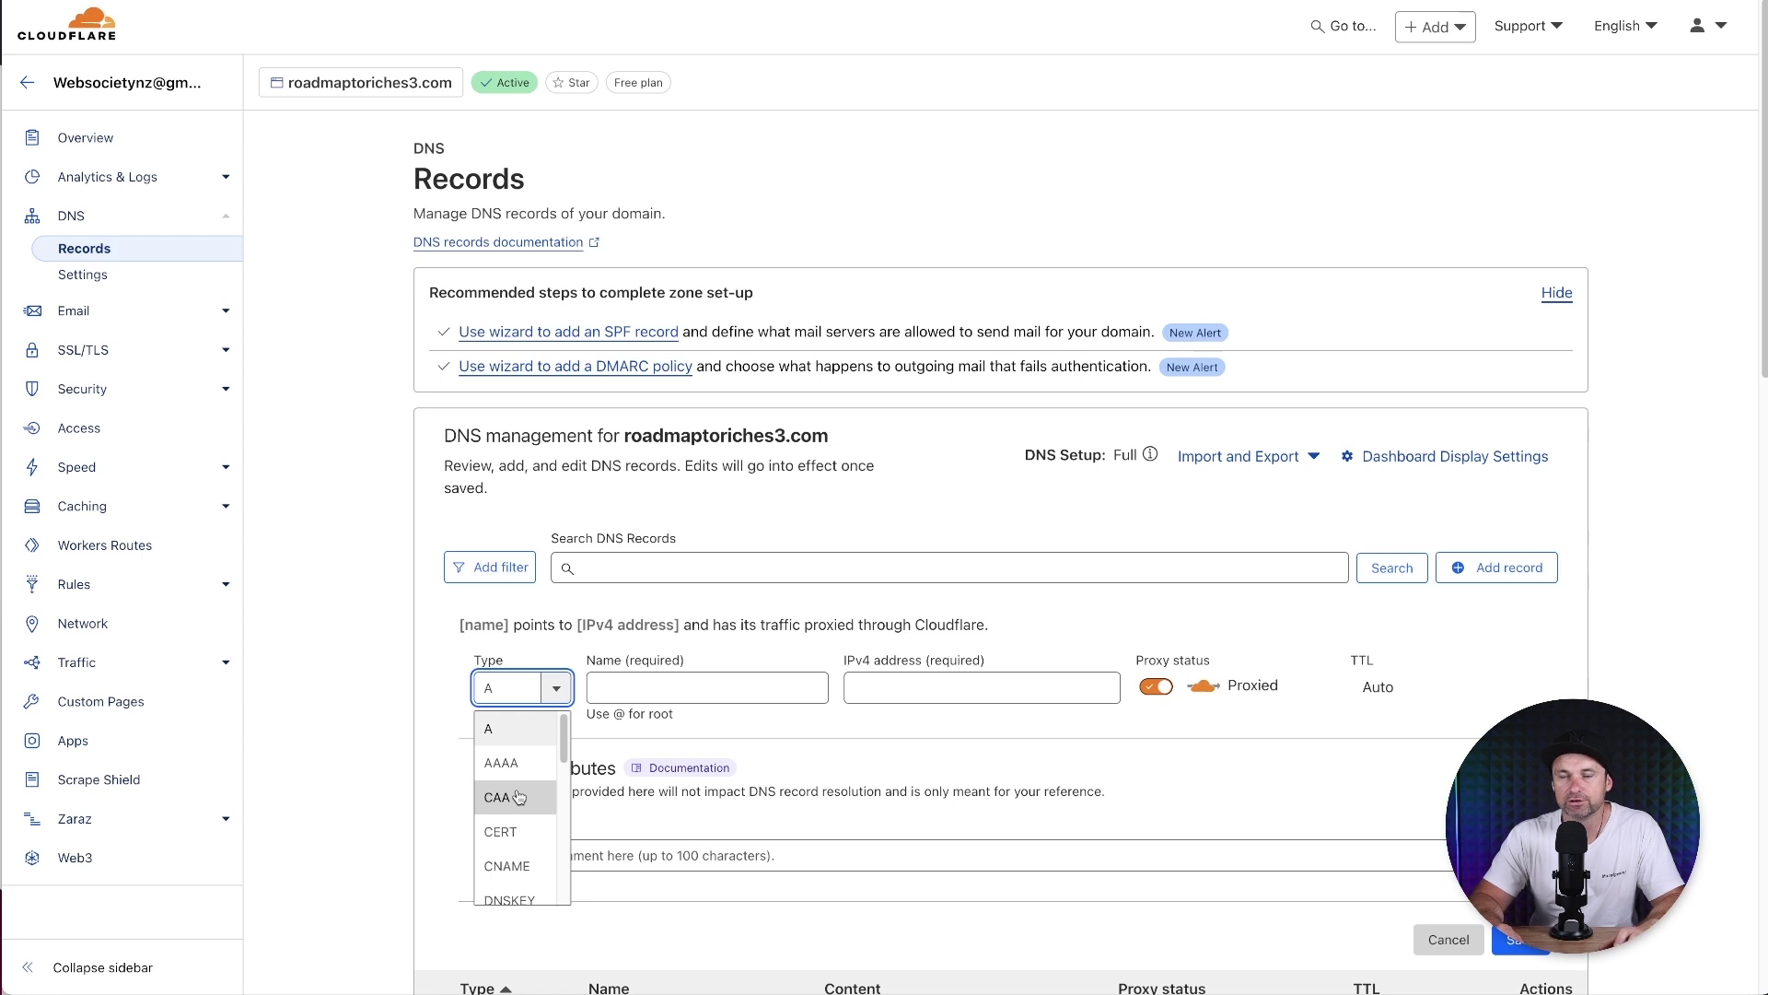
click(517, 798)
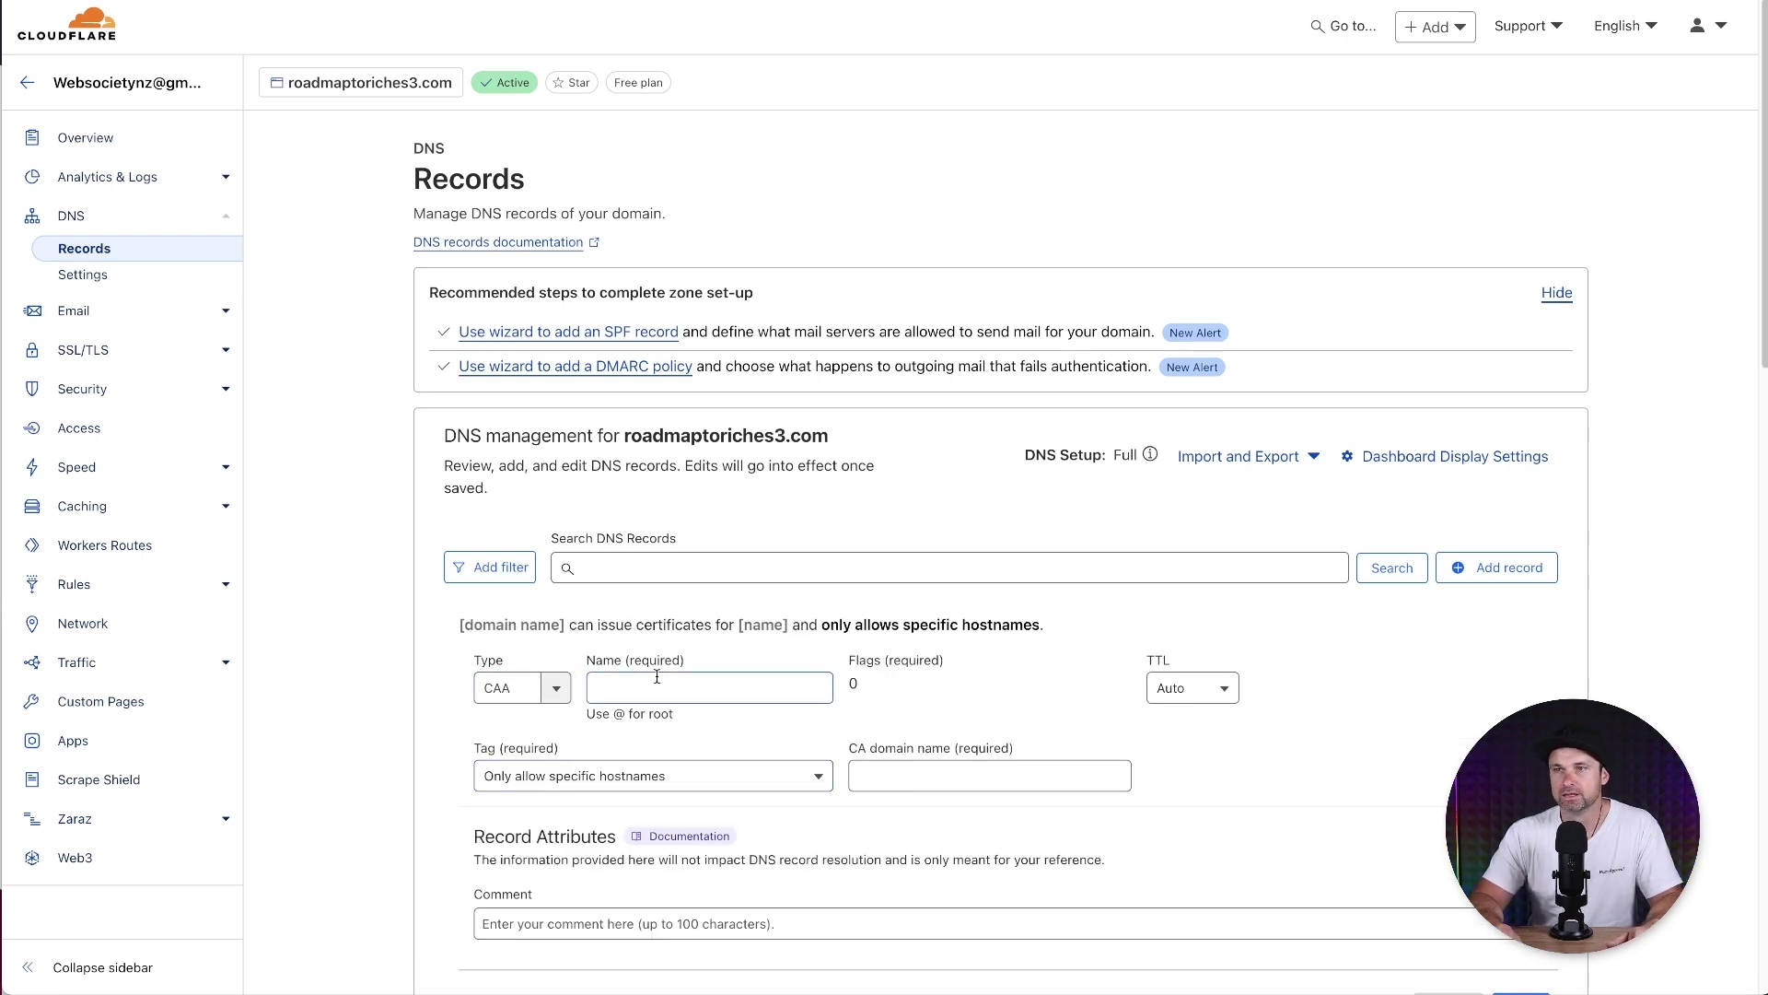
click(656, 683)
text(@)
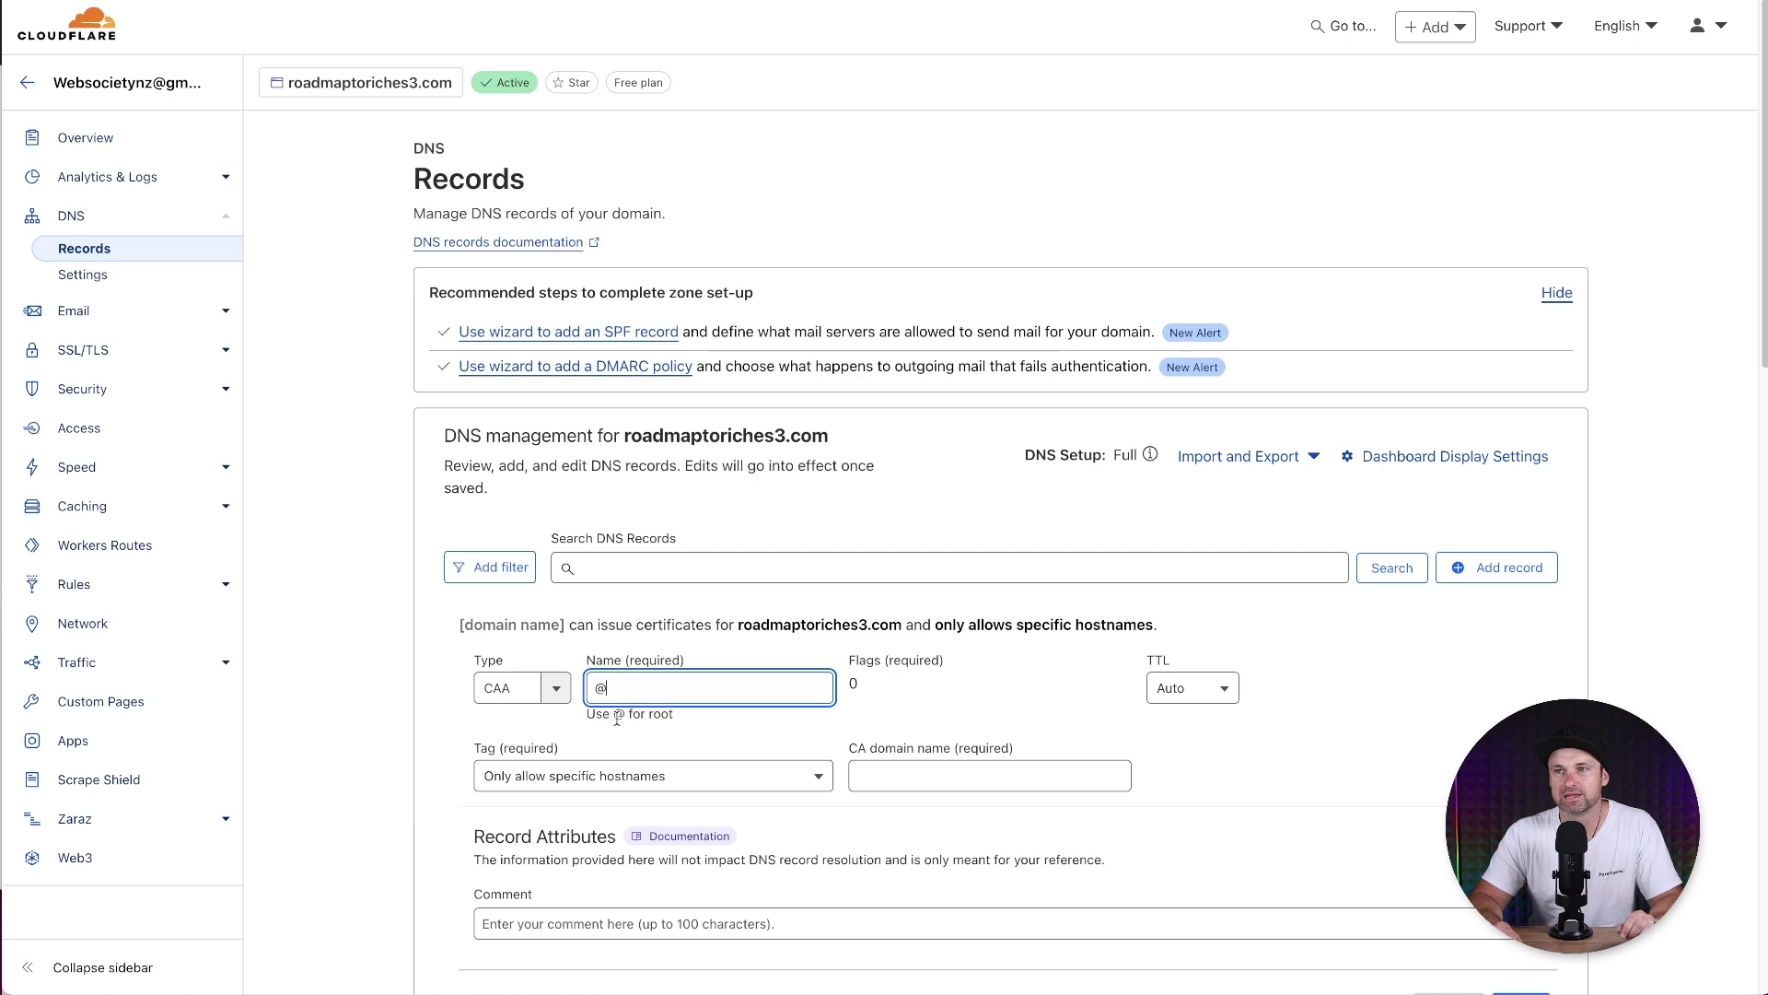
drag(617, 718, 677, 718)
click(681, 718)
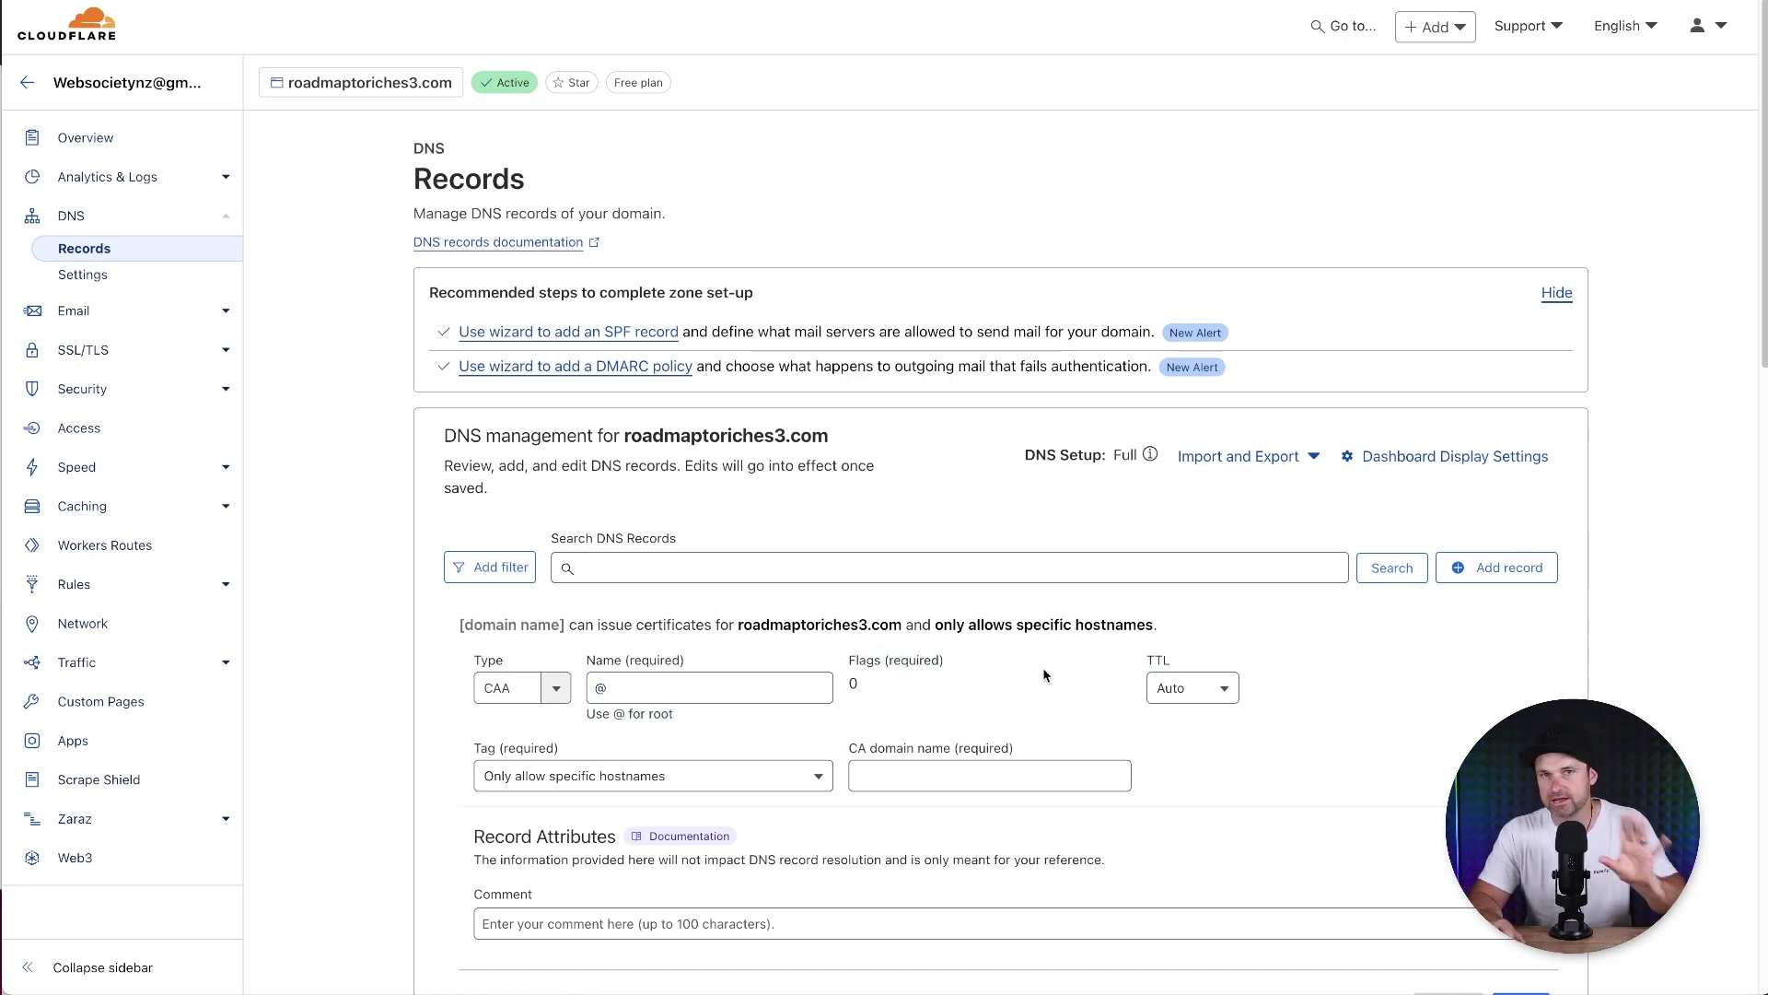
Review the required Tag setting and its available CAA tag options
drag(471, 748, 538, 753)
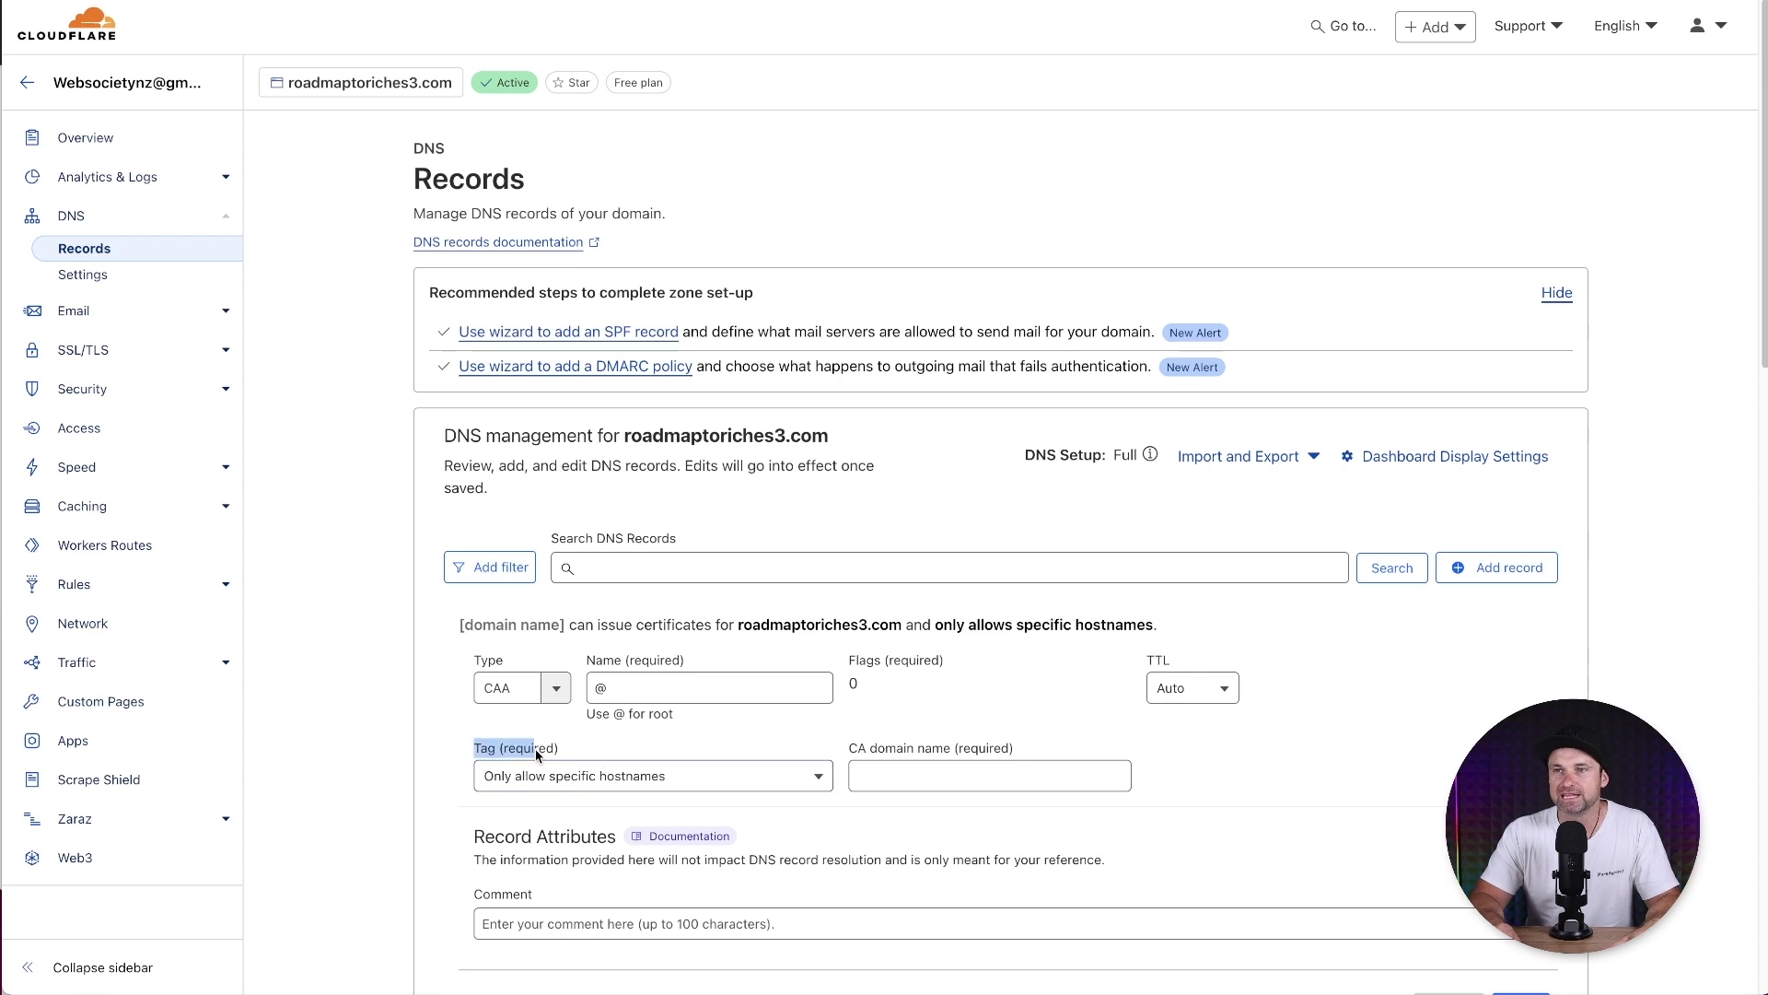
click(616, 750)
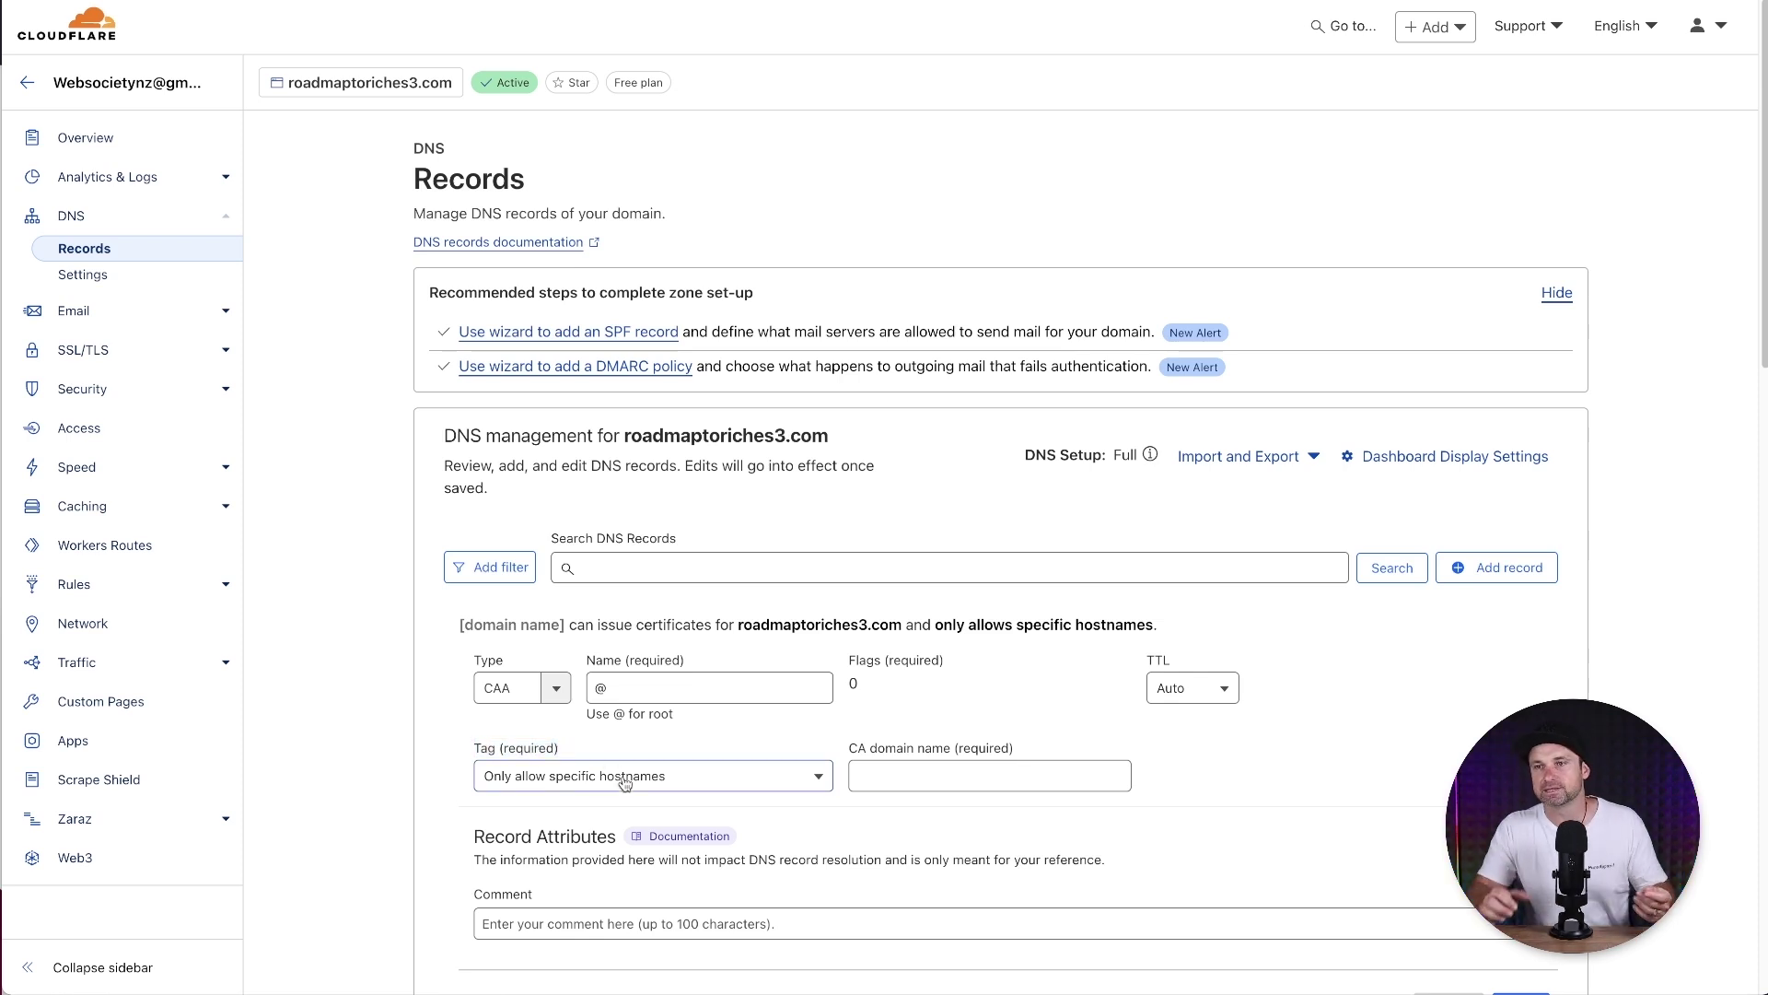
click(624, 782)
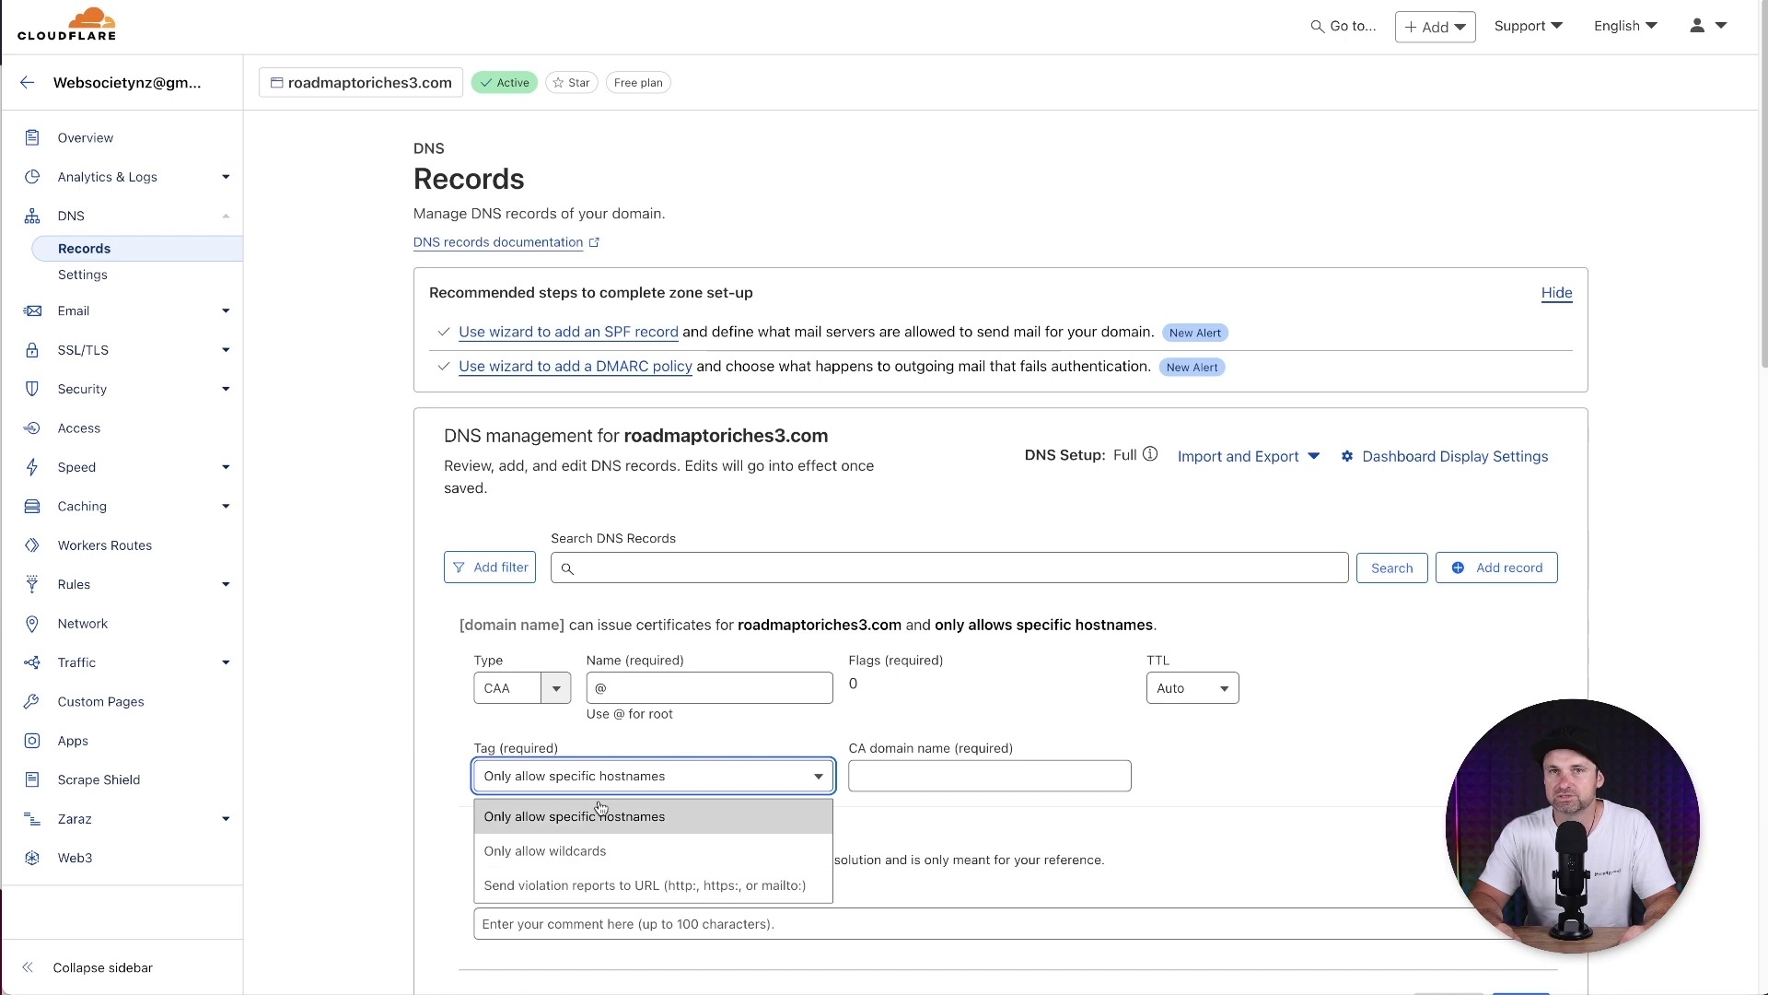
scroll(792, 761, down, 2)
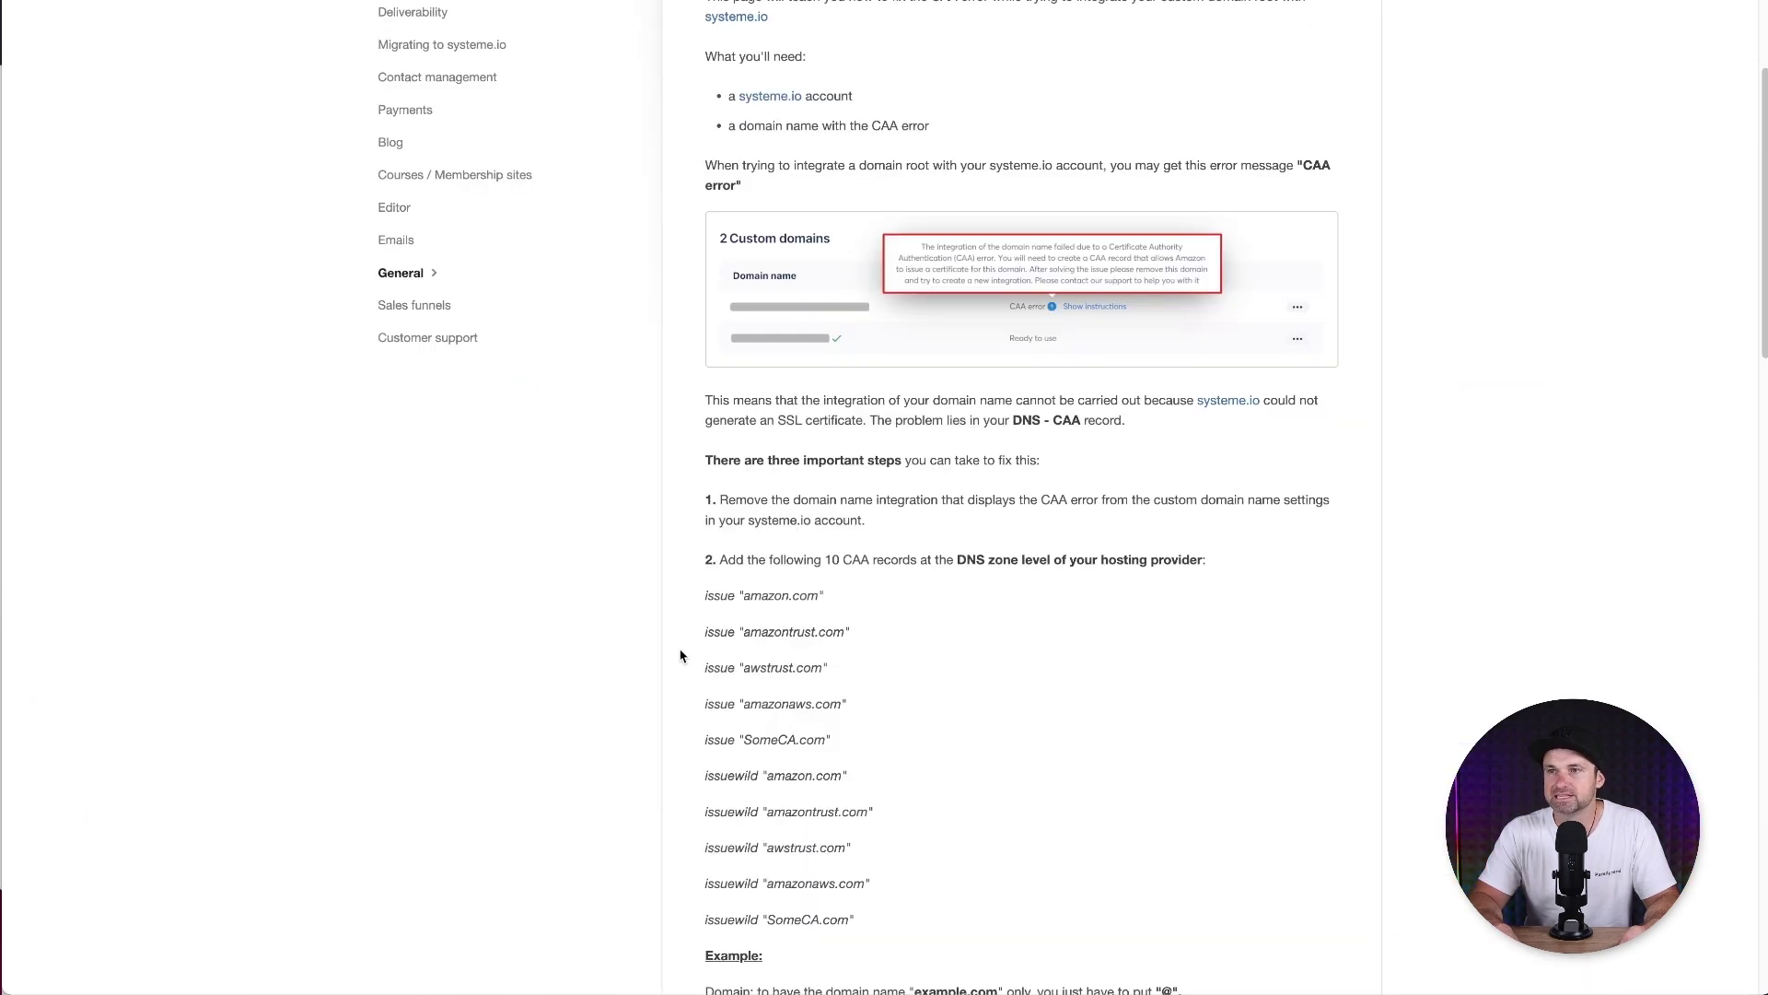
Copy amazon.com from the first required record line in the help article
drag(705, 595, 735, 599)
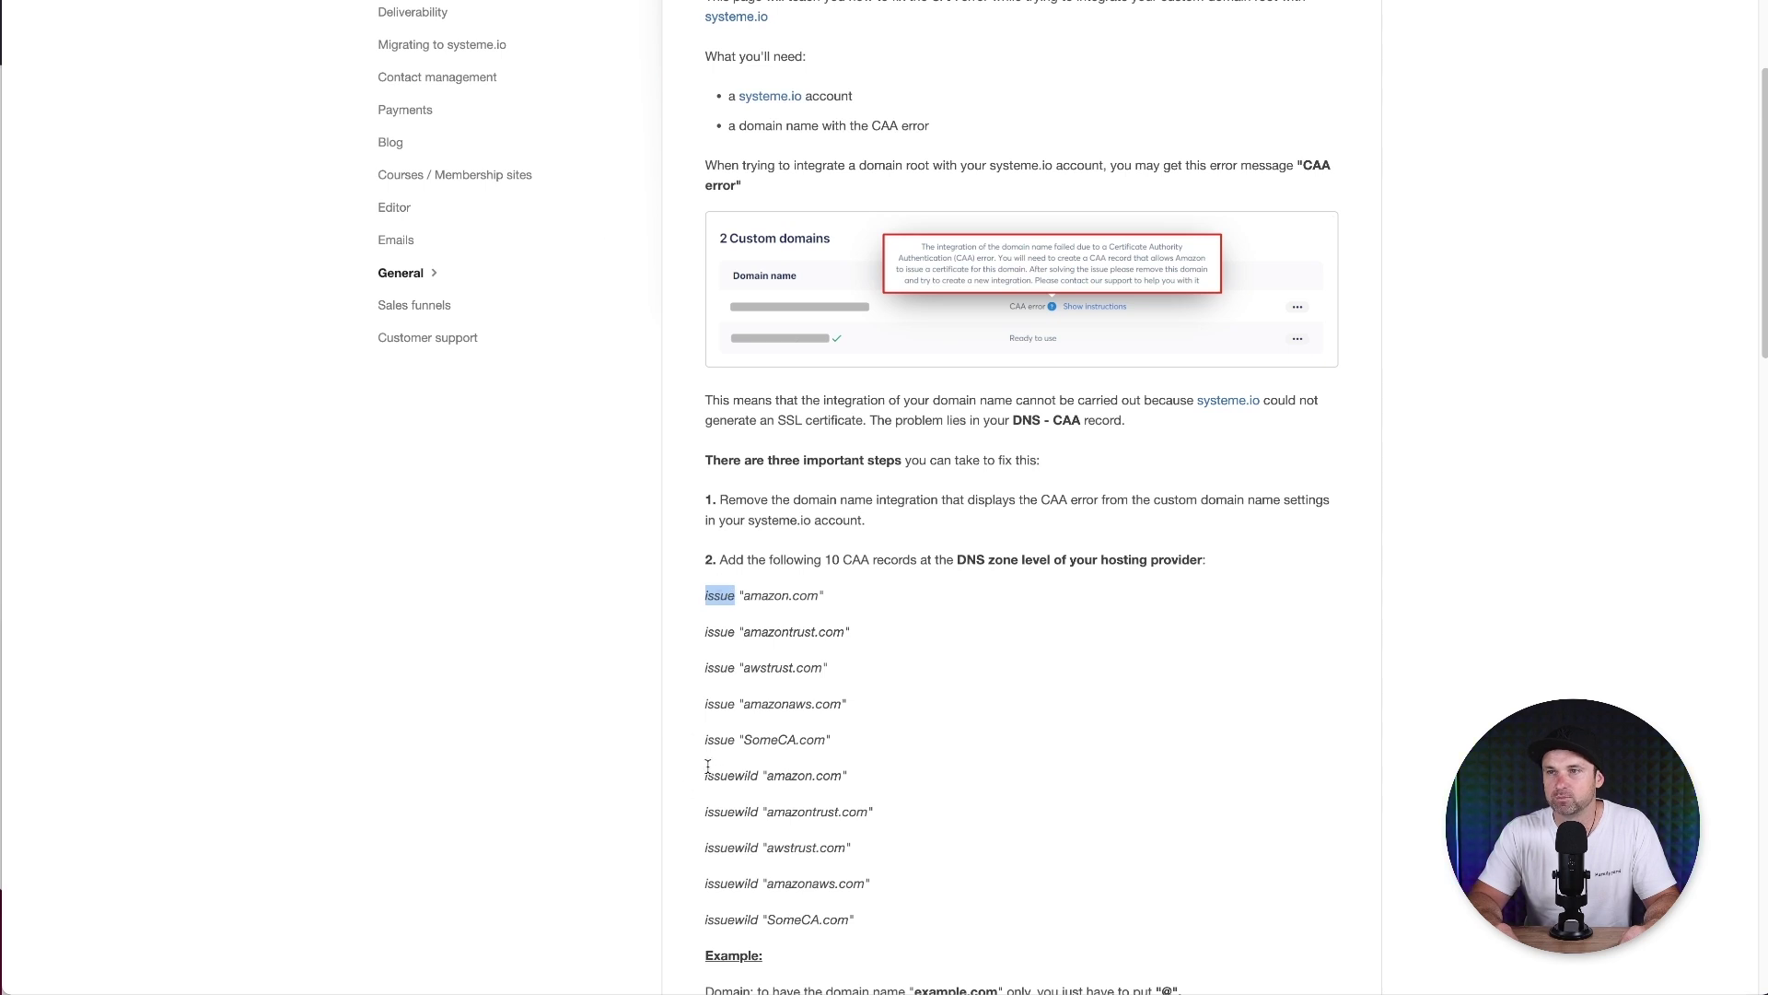
drag(706, 776, 742, 774)
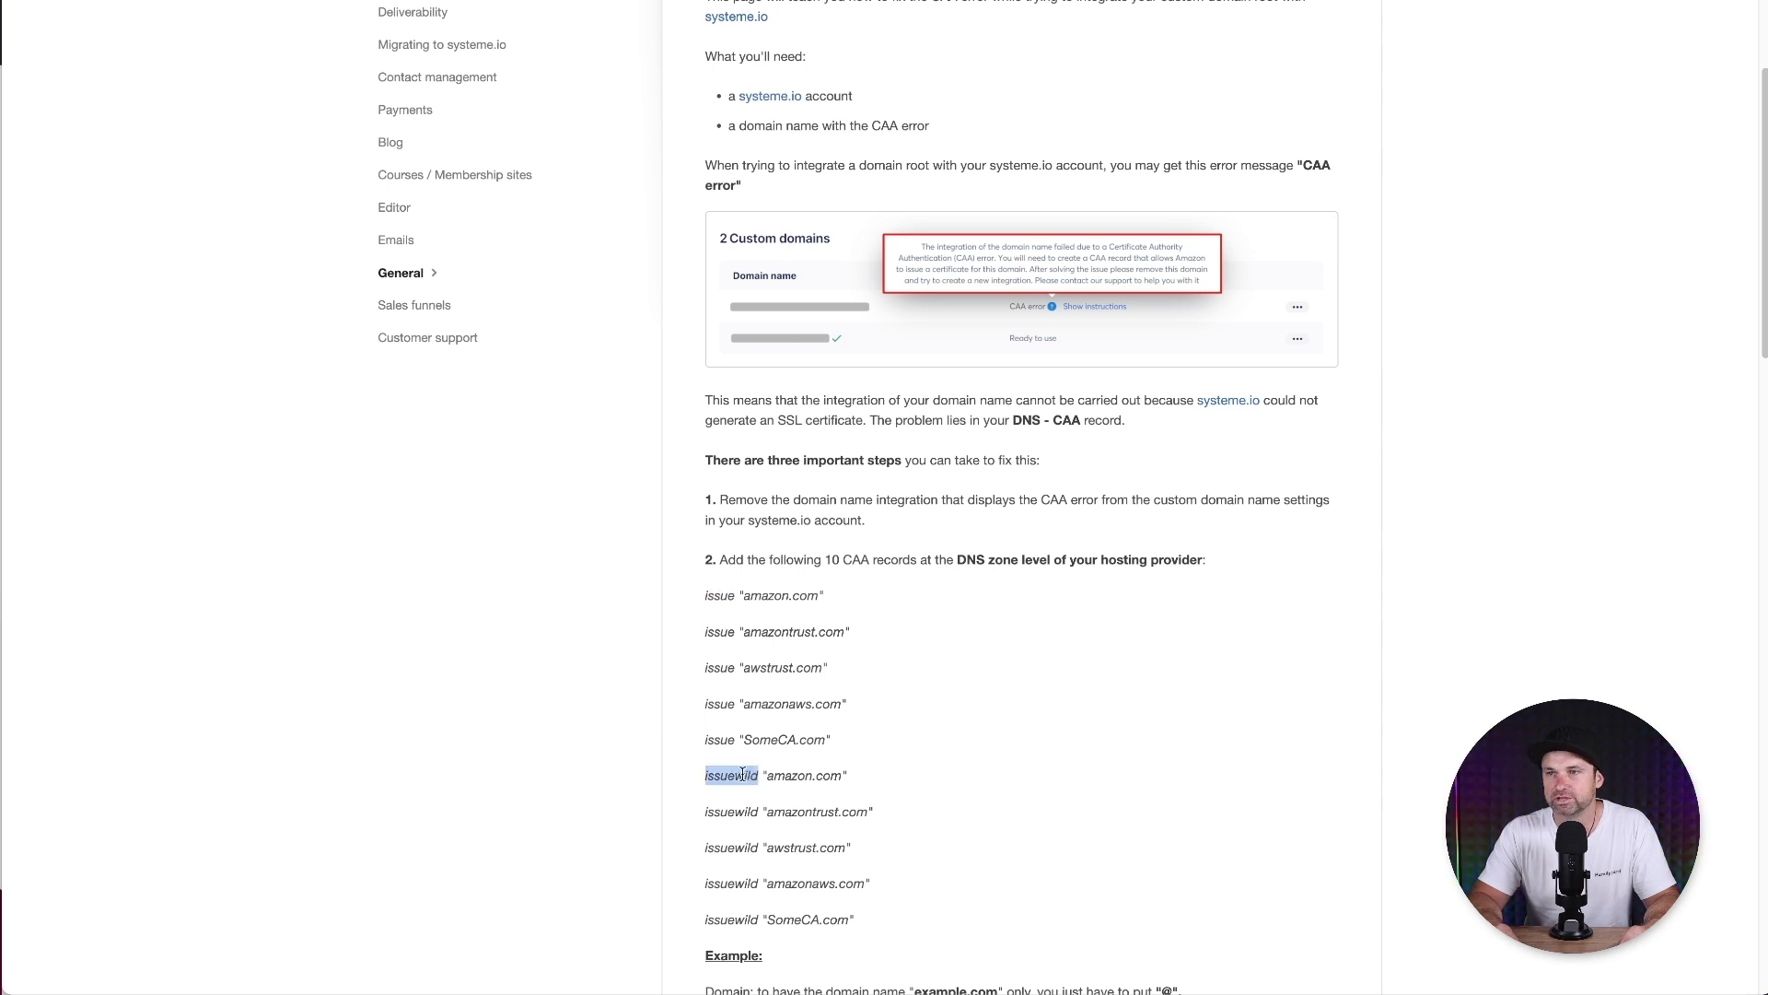
click(866, 782)
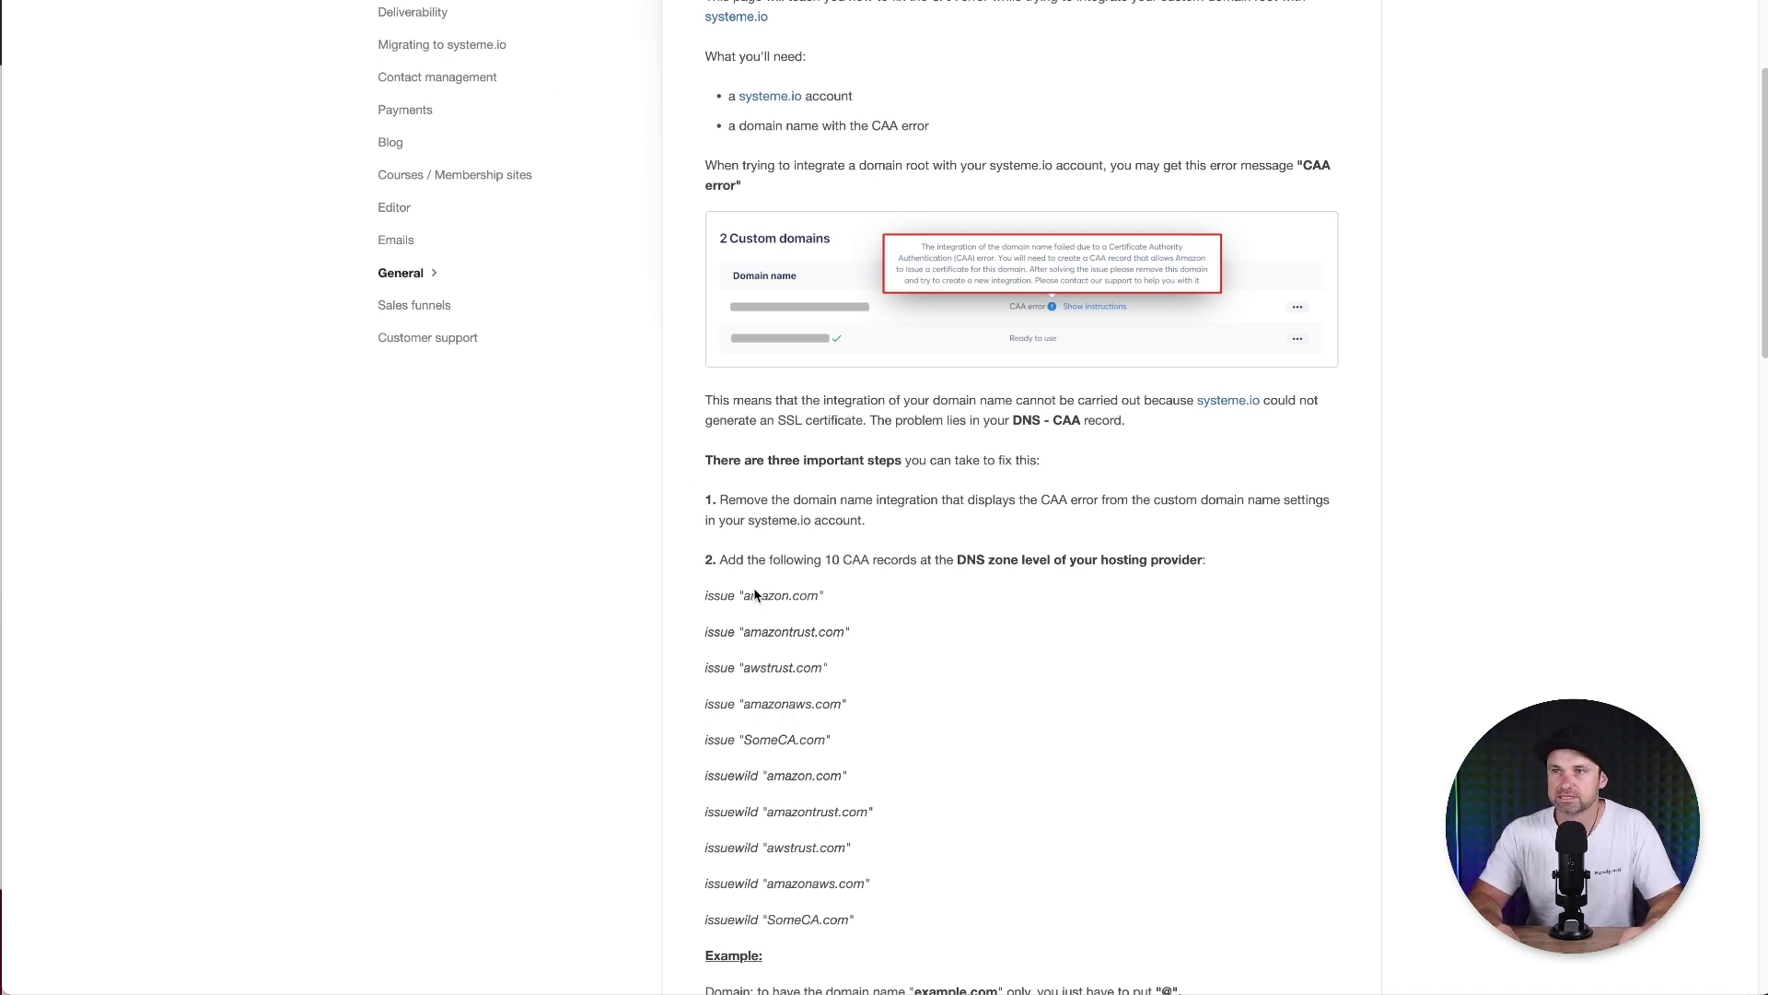
drag(742, 596, 816, 590)
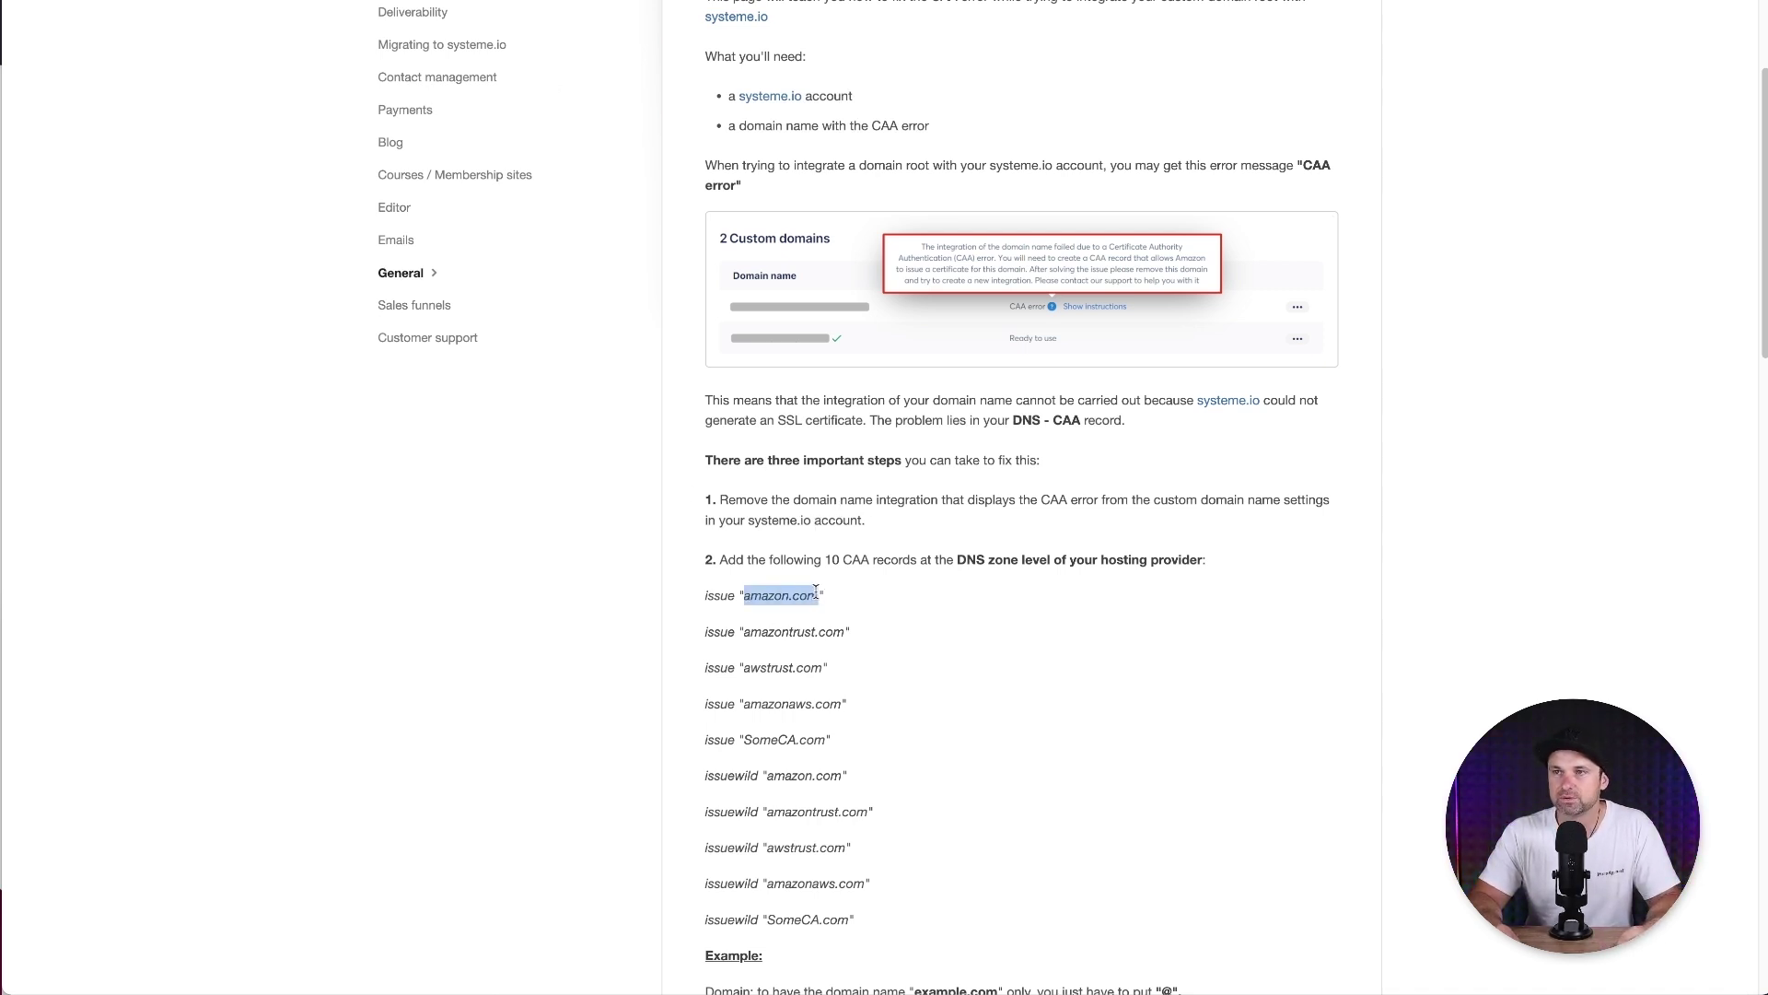
right_click(798, 599)
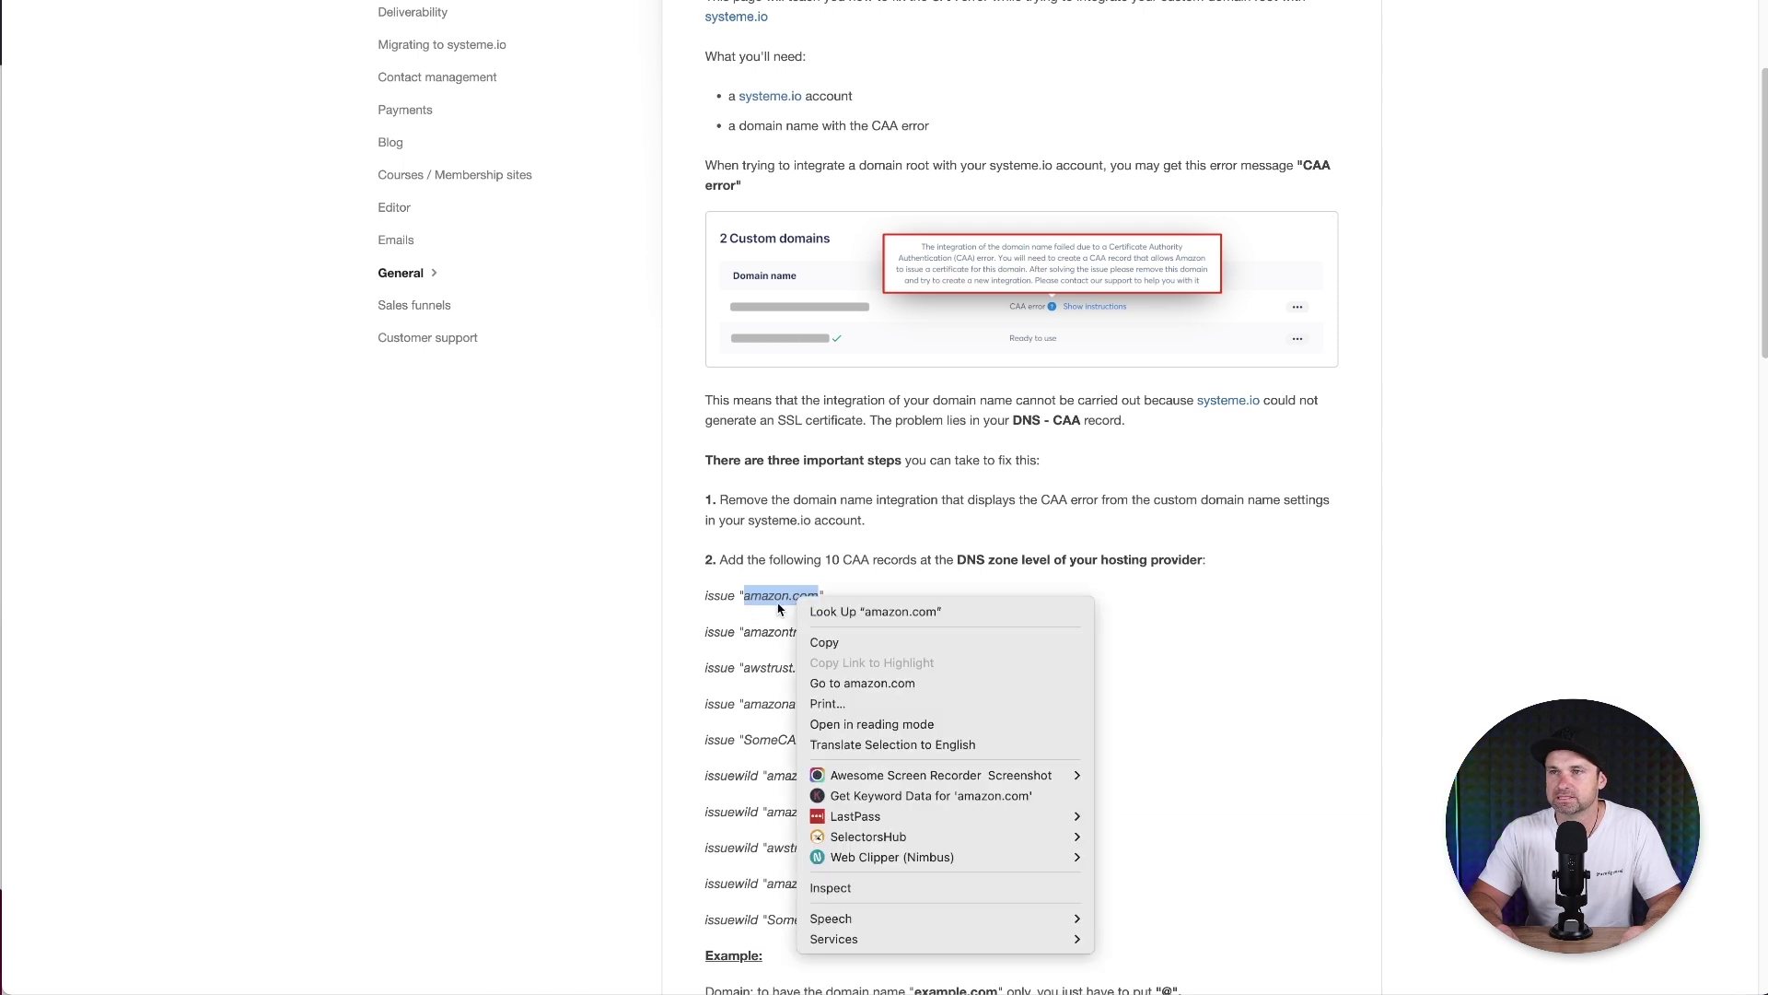
click(845, 642)
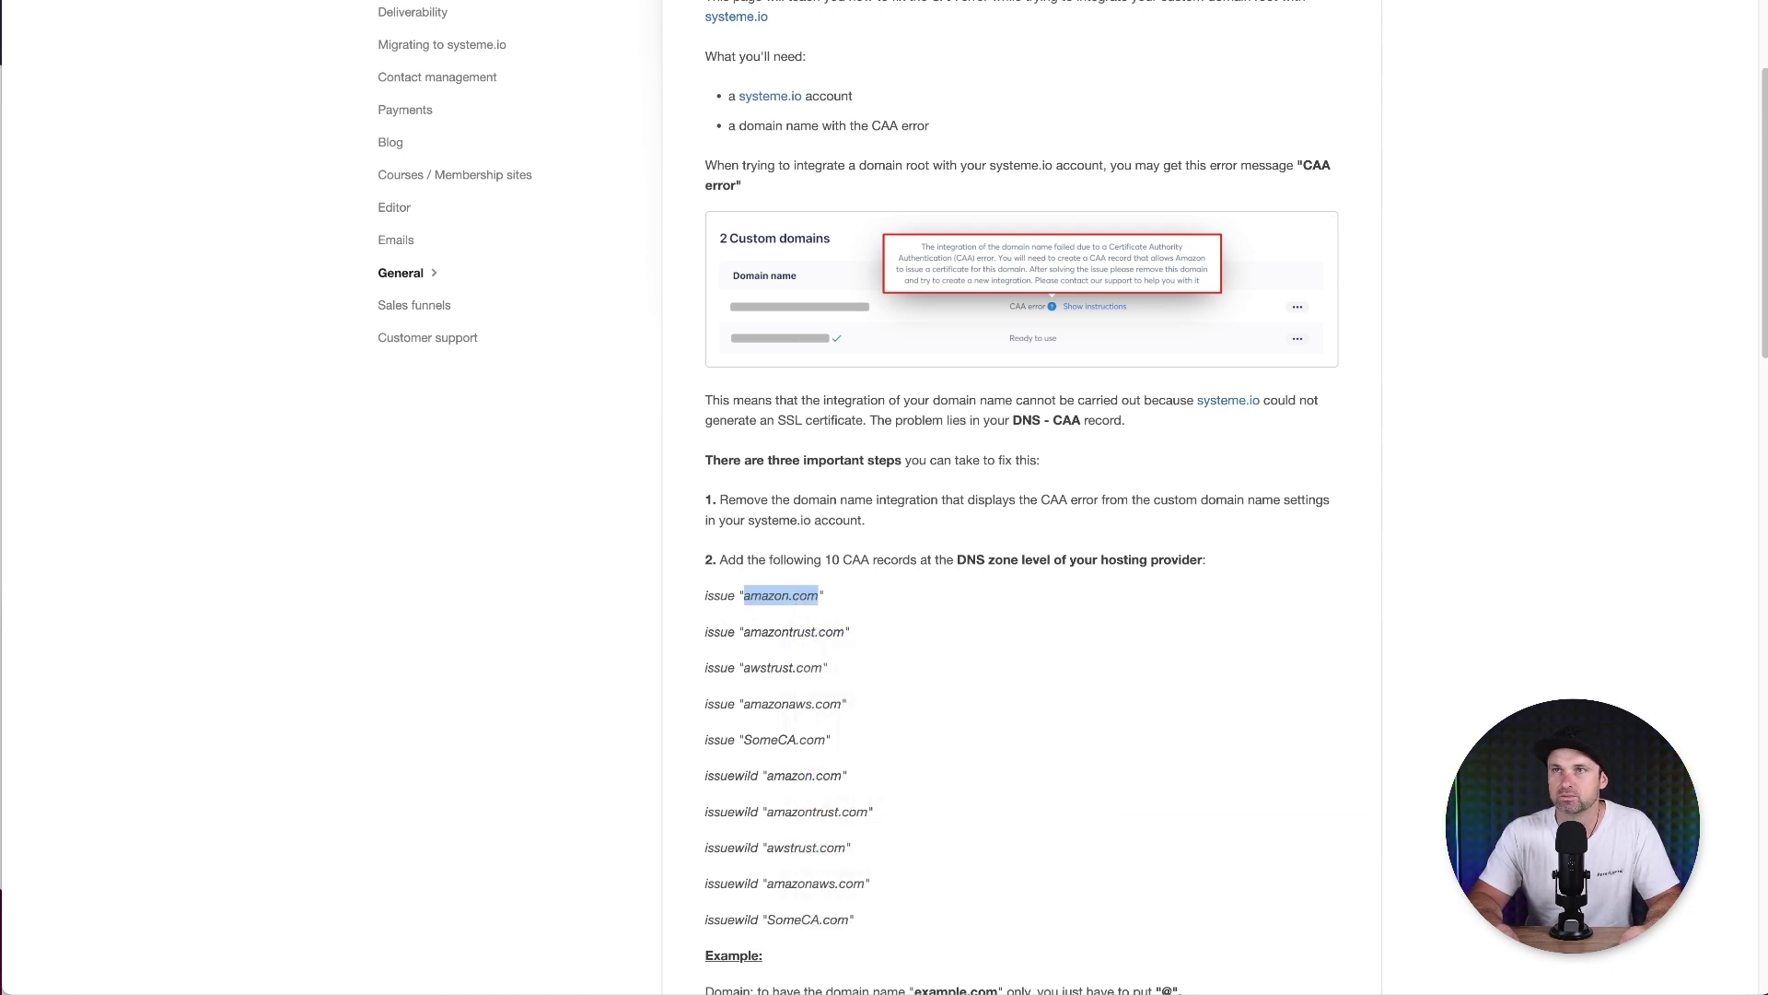
key(super+Tab)
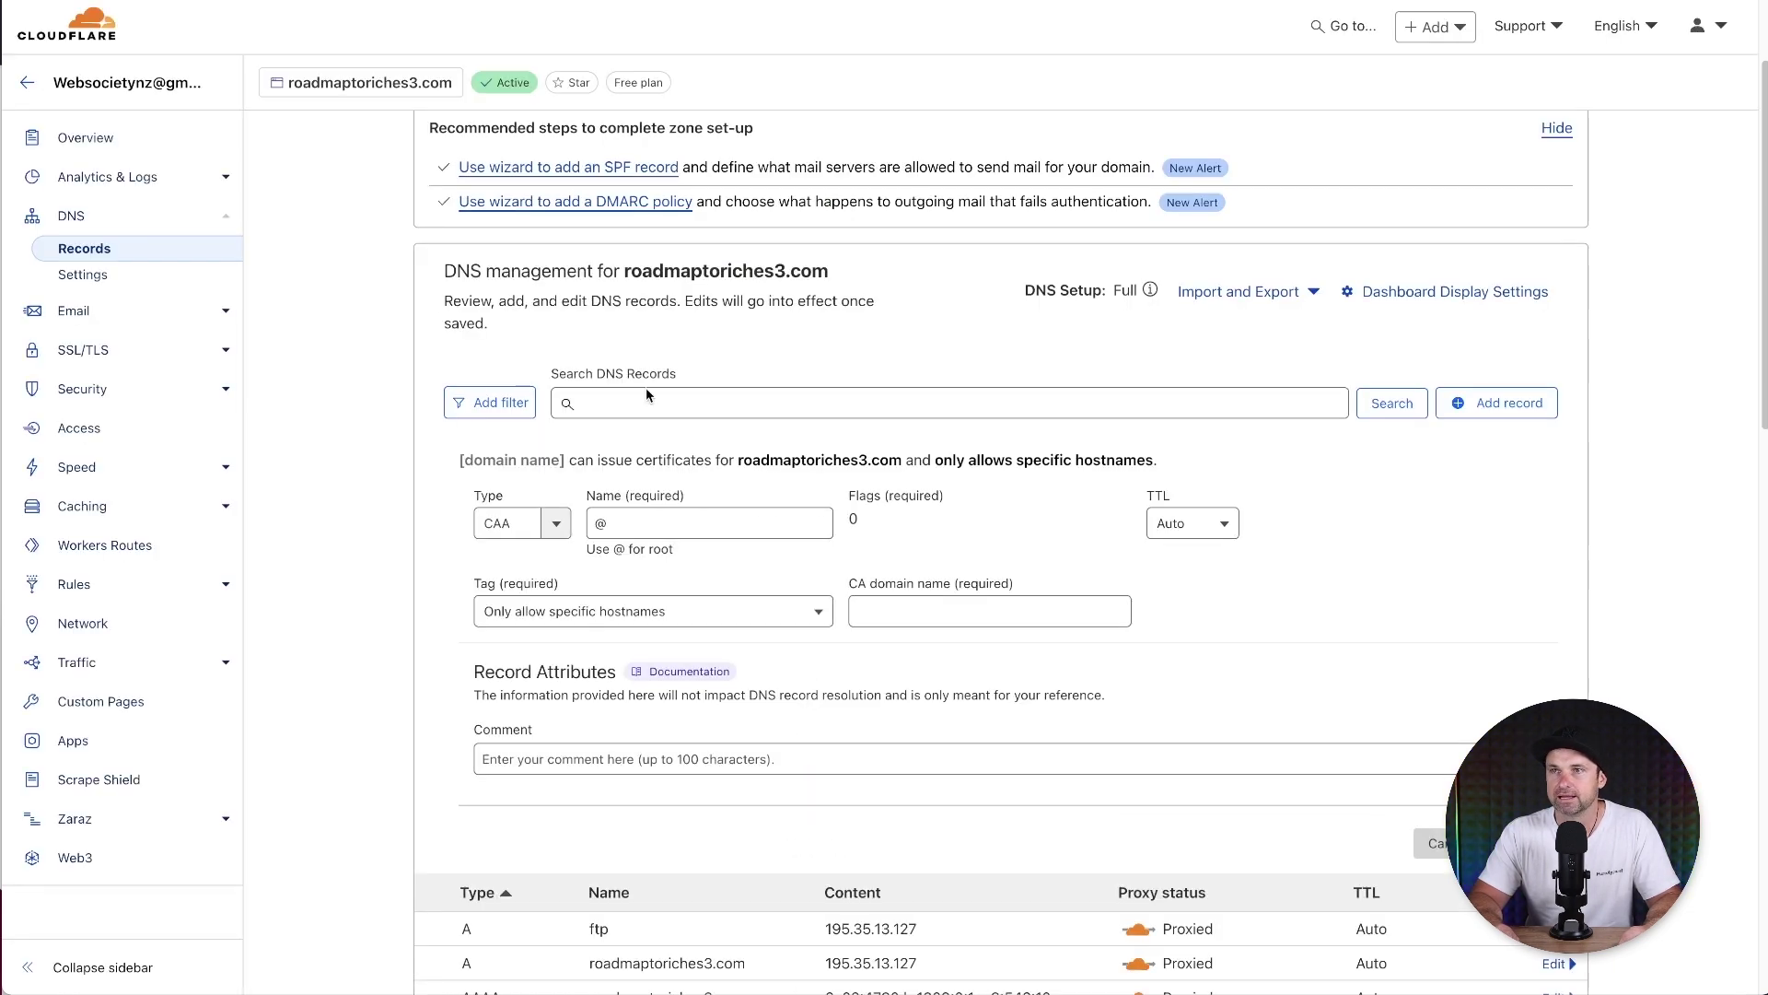
Save the CAA record with tag 'Only allow specific hostnames' and CA domain amazon.com
click(590, 612)
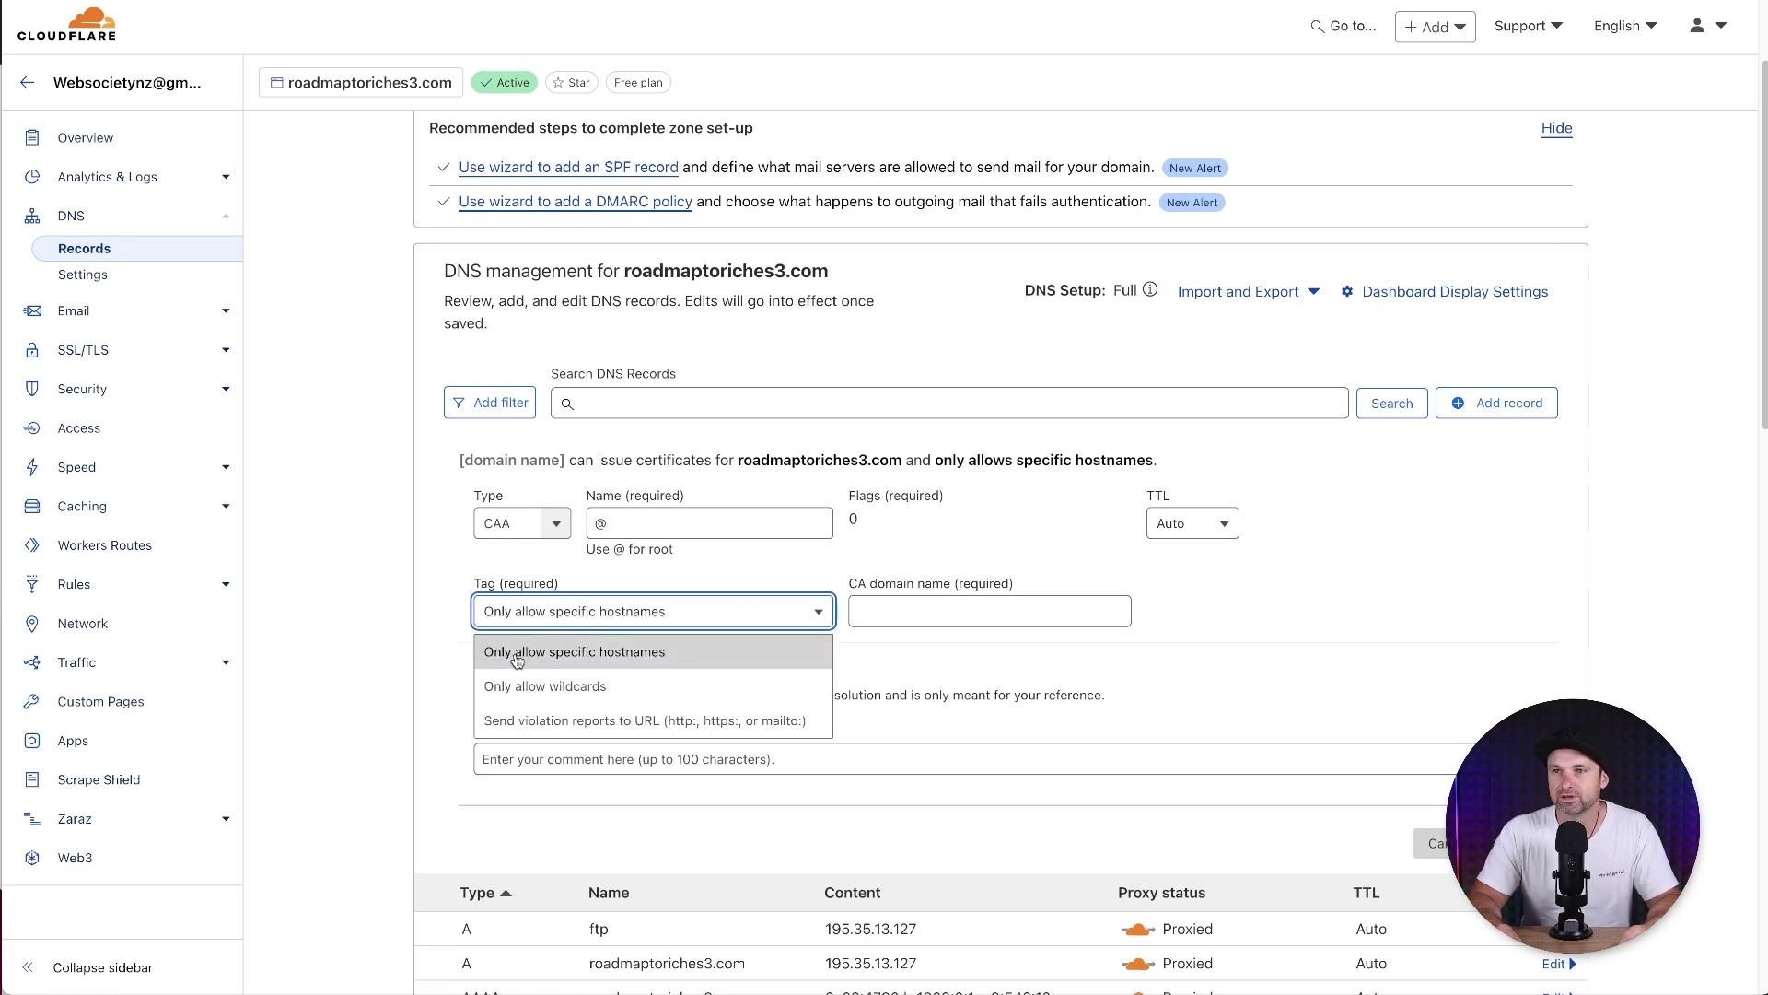
click(619, 659)
click(910, 598)
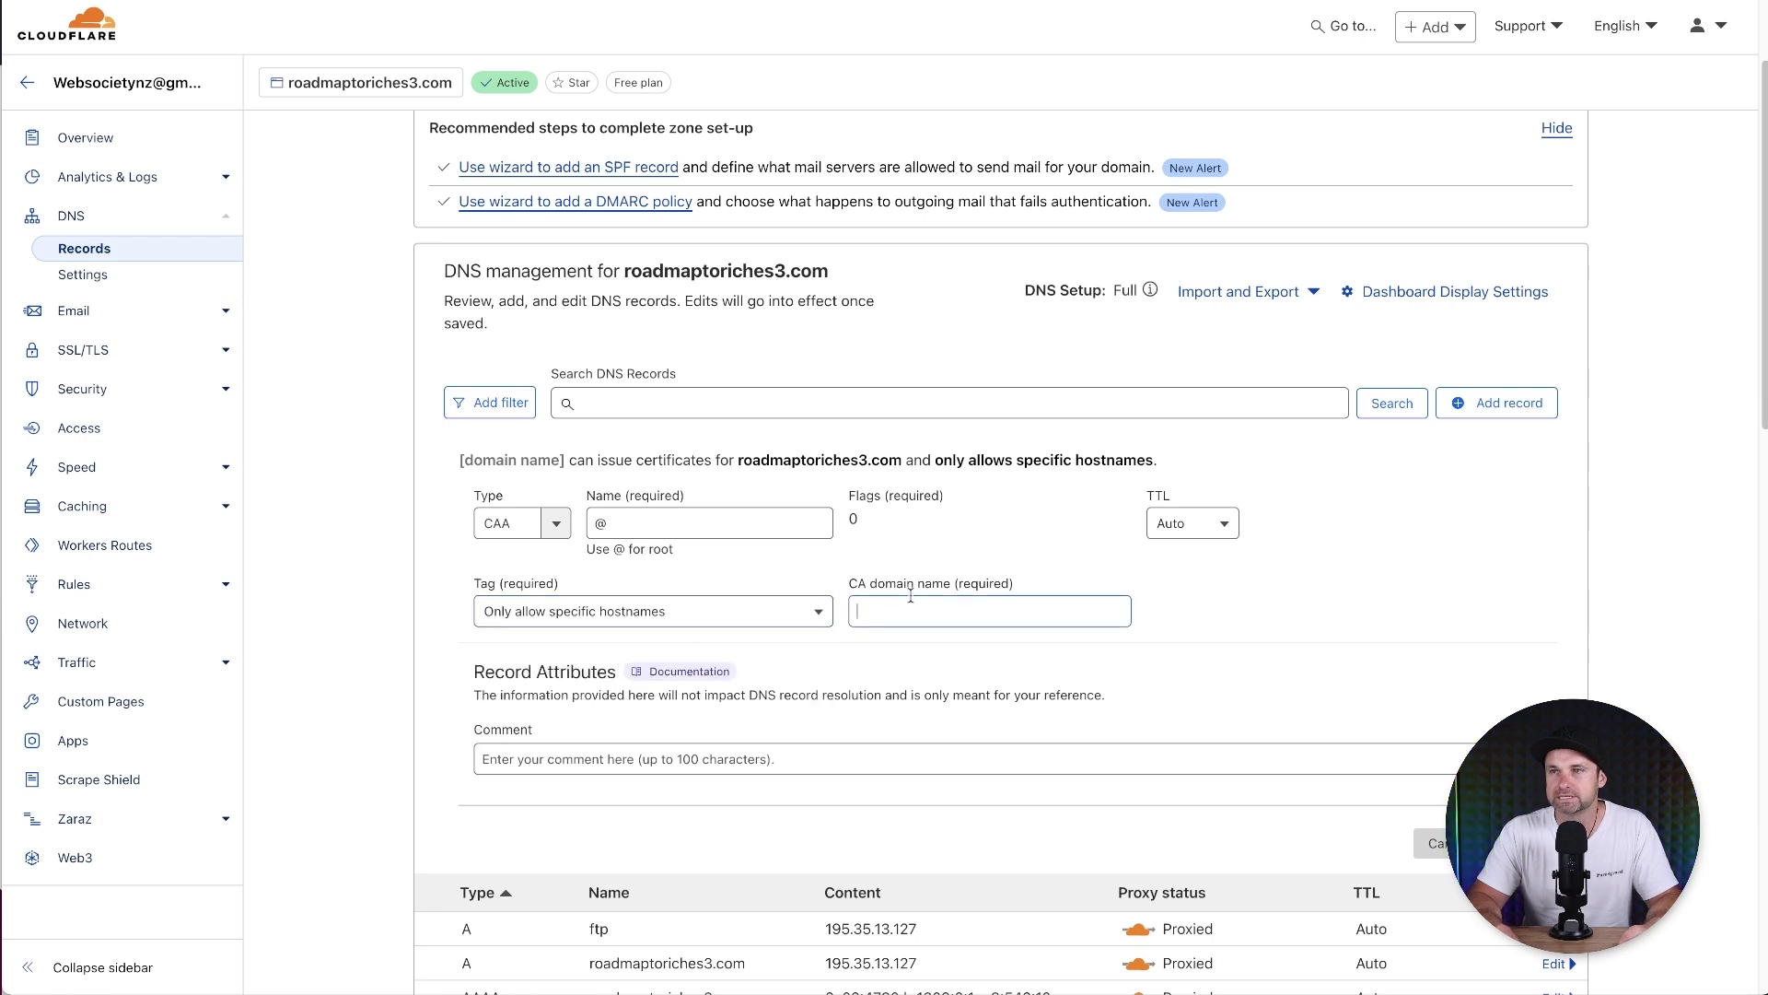
key(ctrl+v)
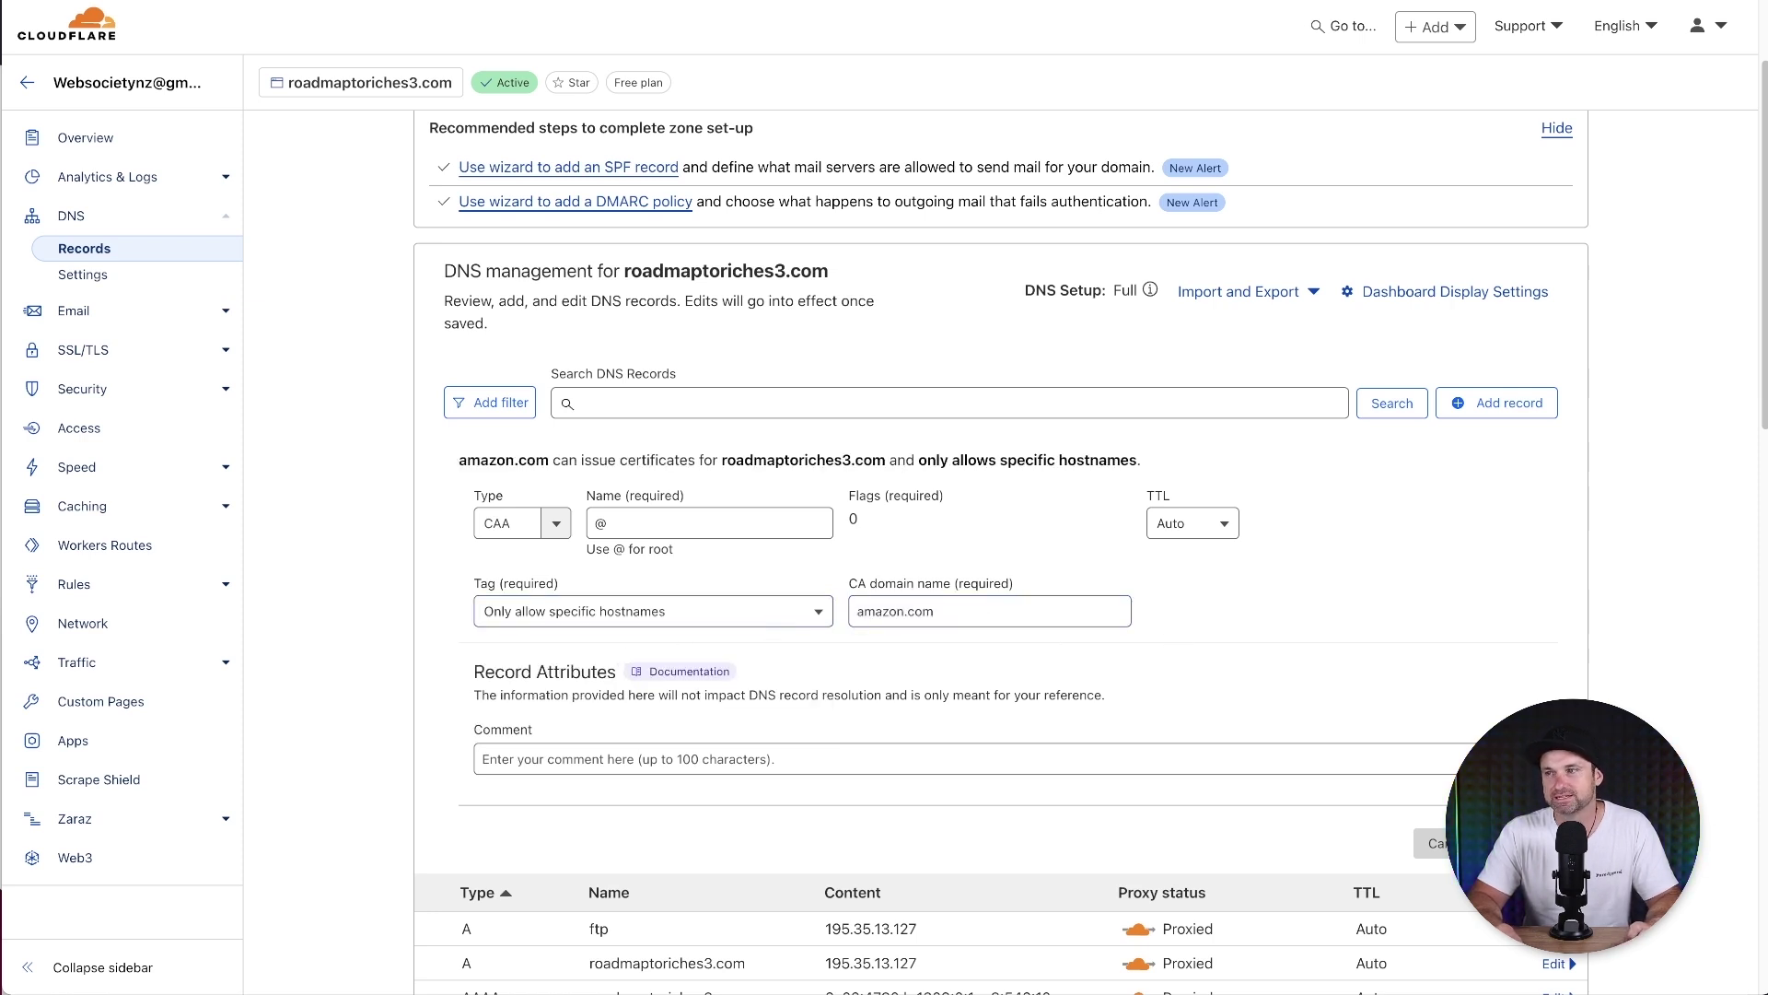
key(Return)
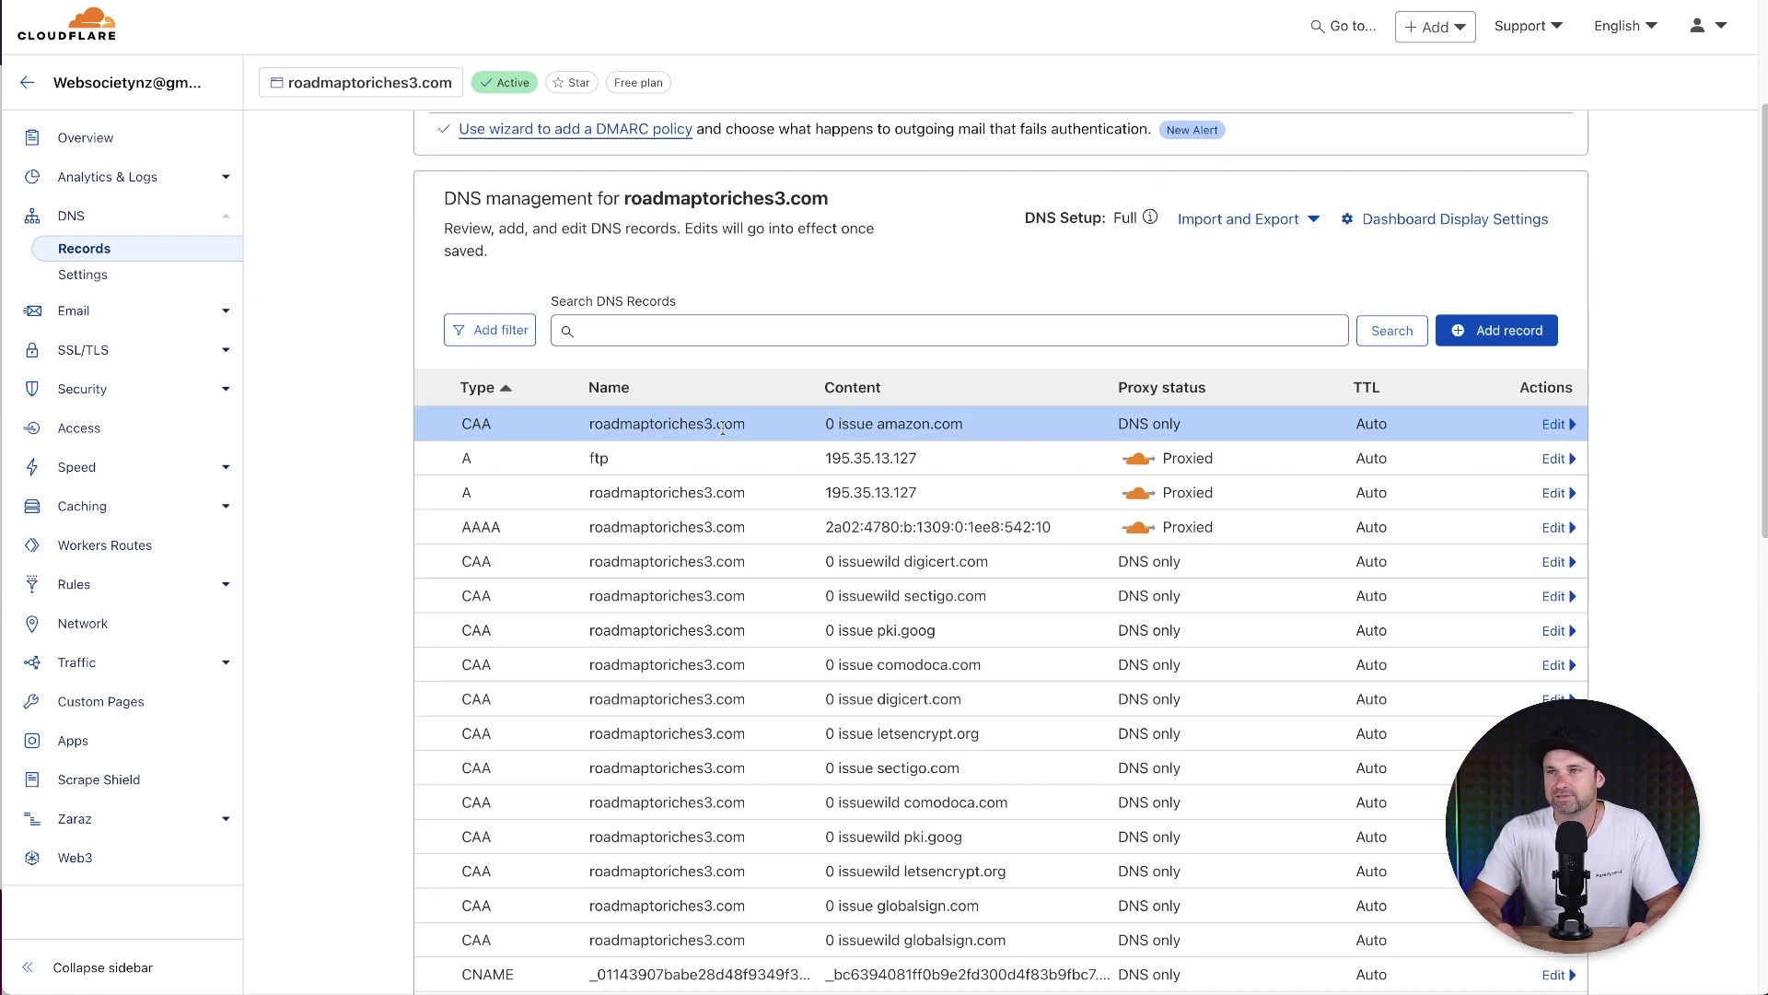
drag(824, 424, 967, 425)
click(978, 431)
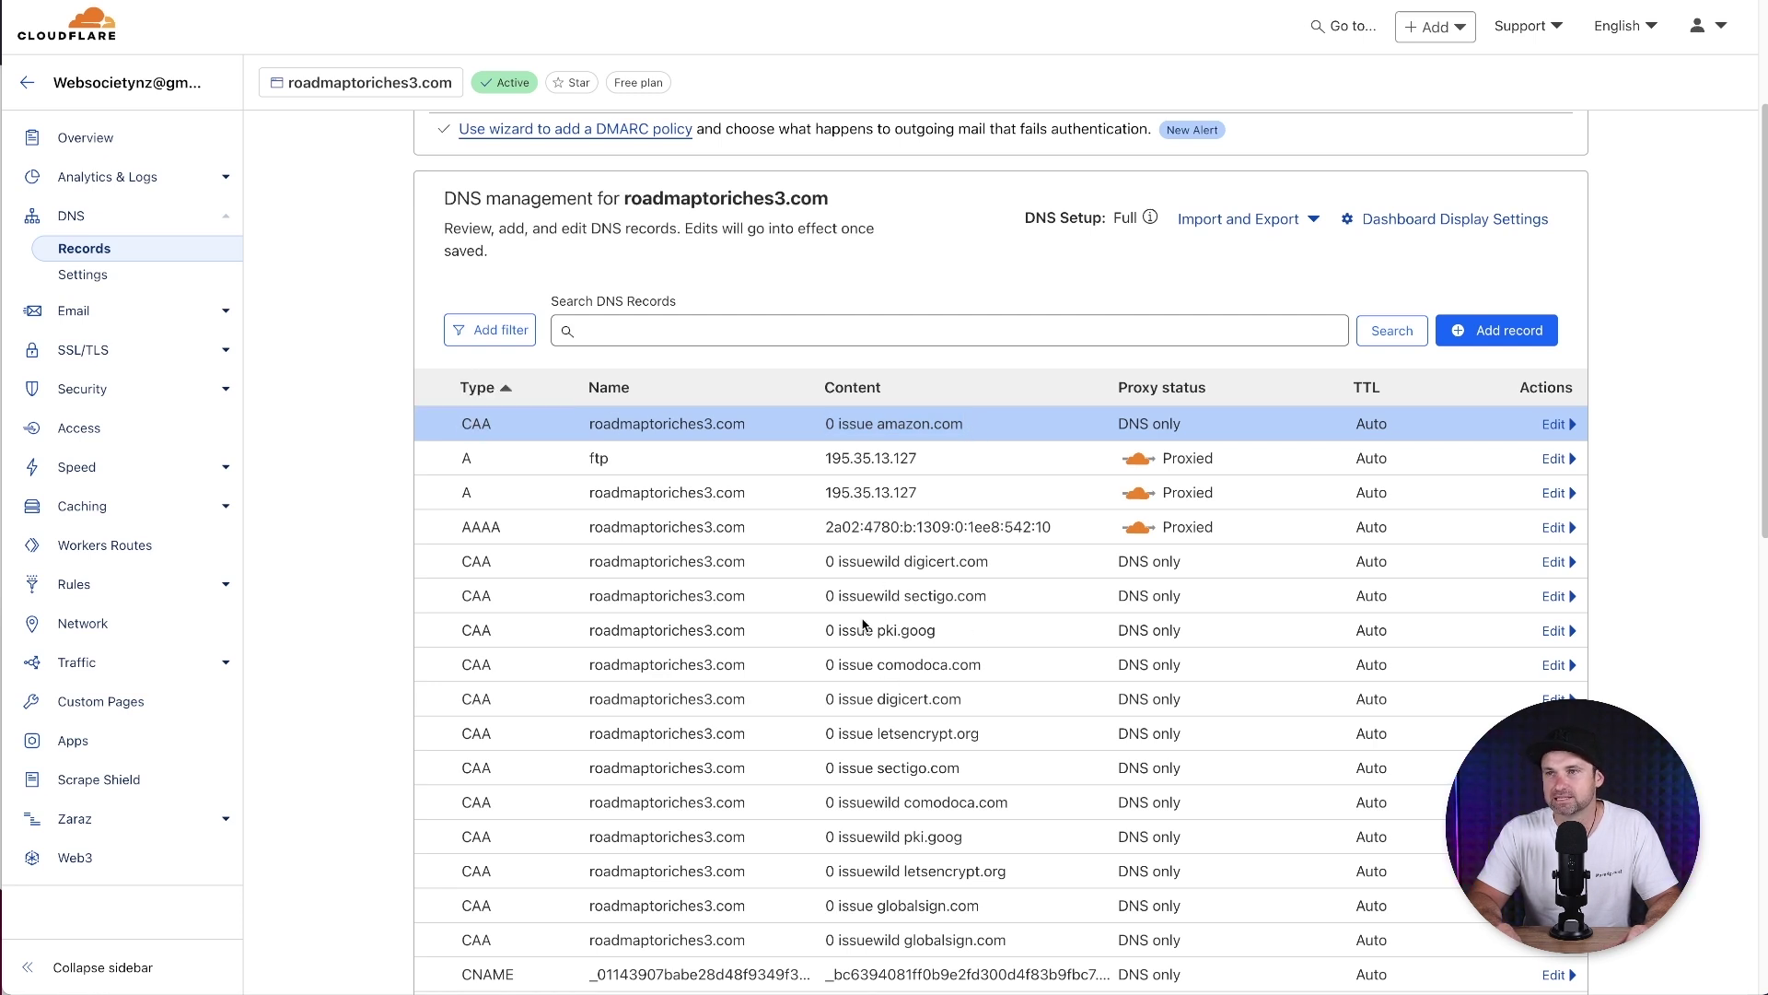
scroll(784, 693, up, 2)
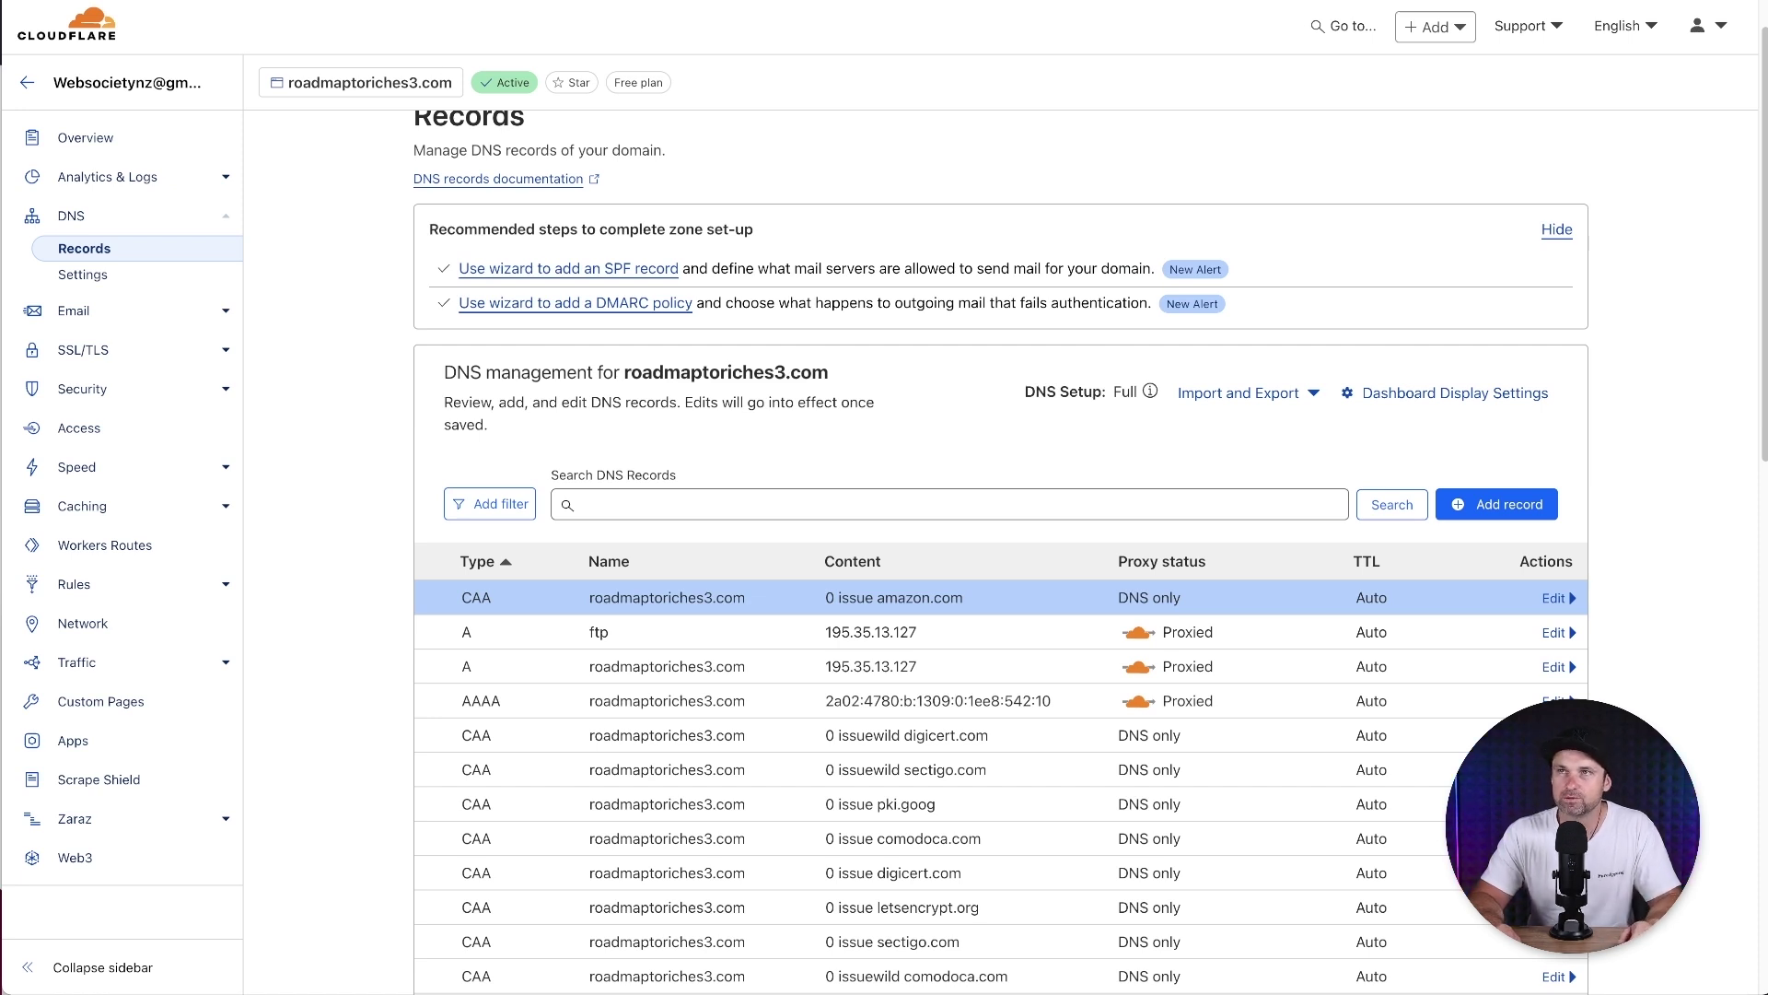
key(ctrl+Tab)
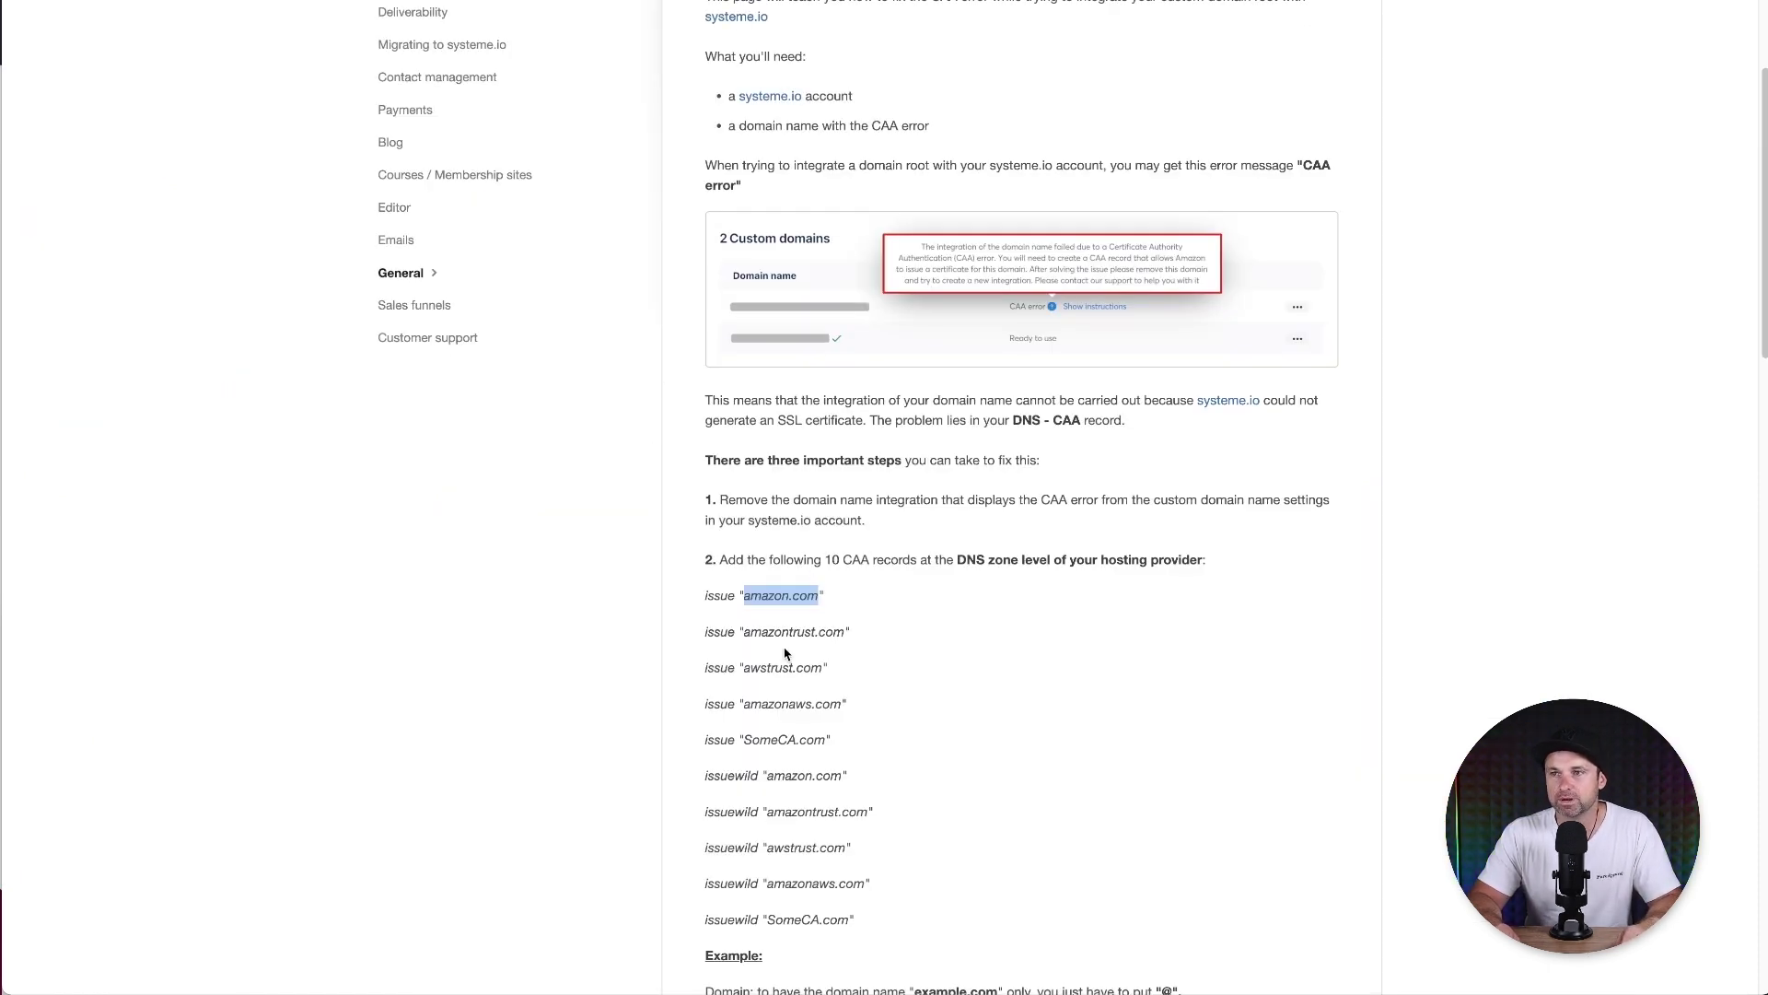
Add and save a CAA record @ tagged 'Only allow wildcards' with CA domain amazon.com
scroll(784, 653, down, 1)
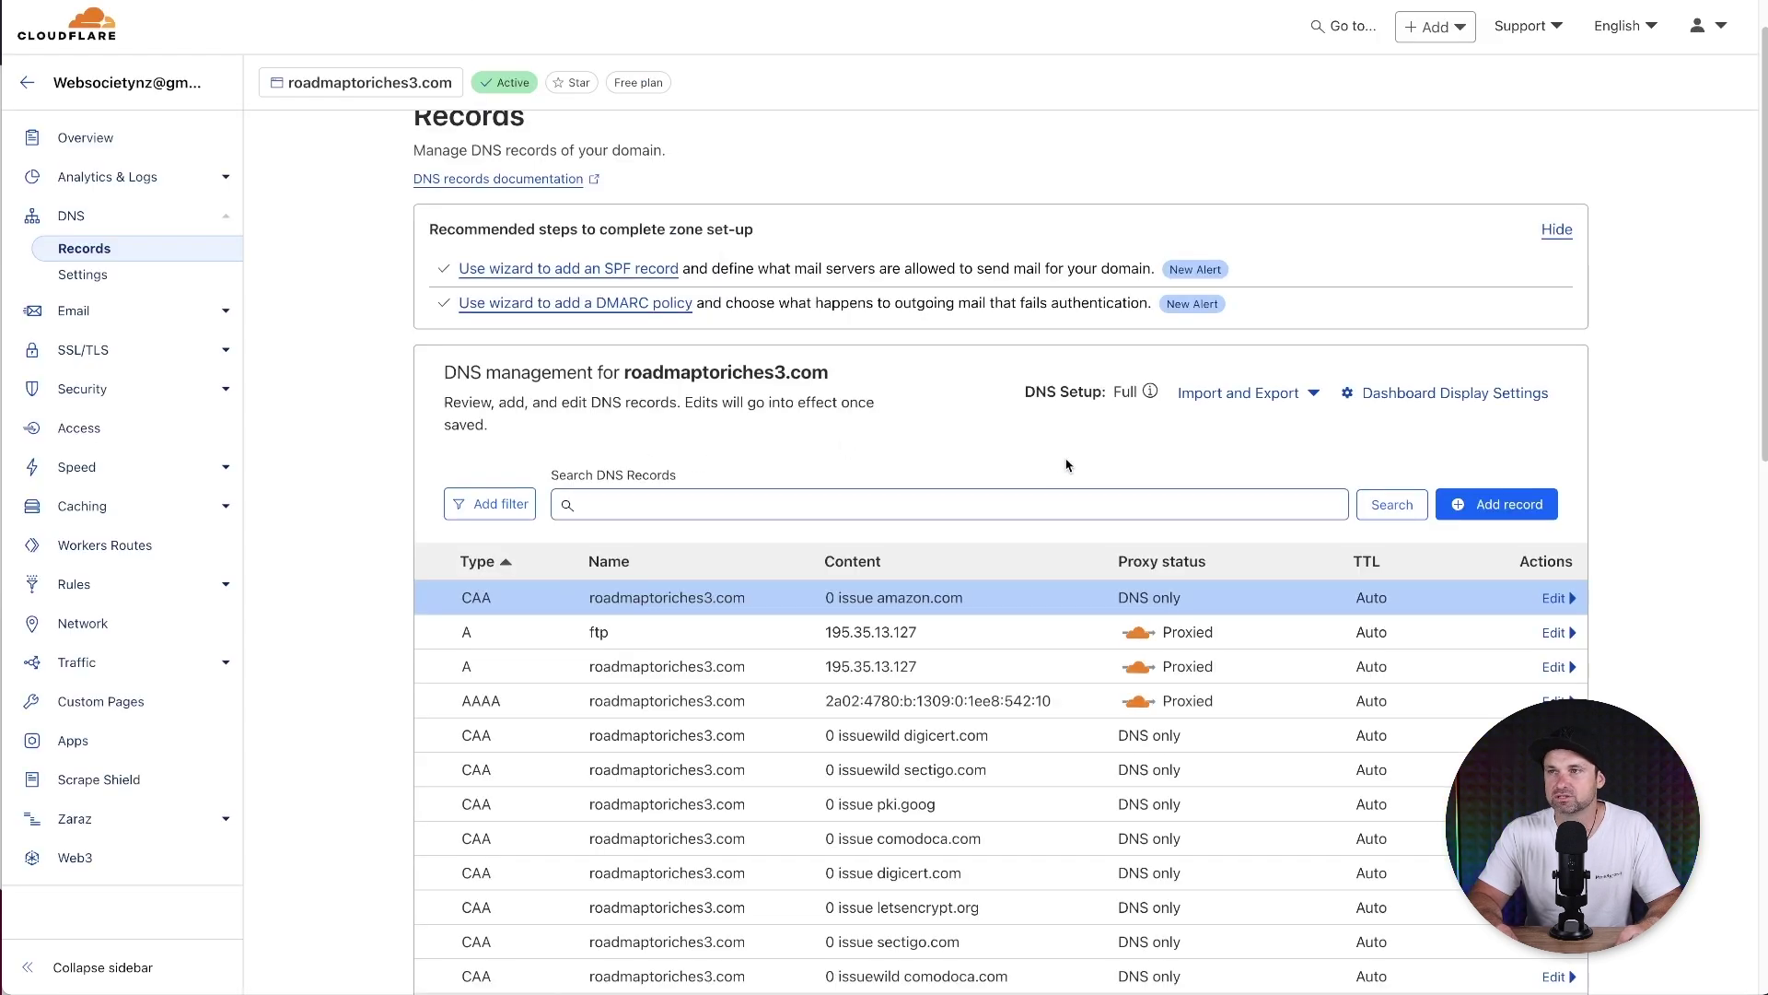
click(1496, 504)
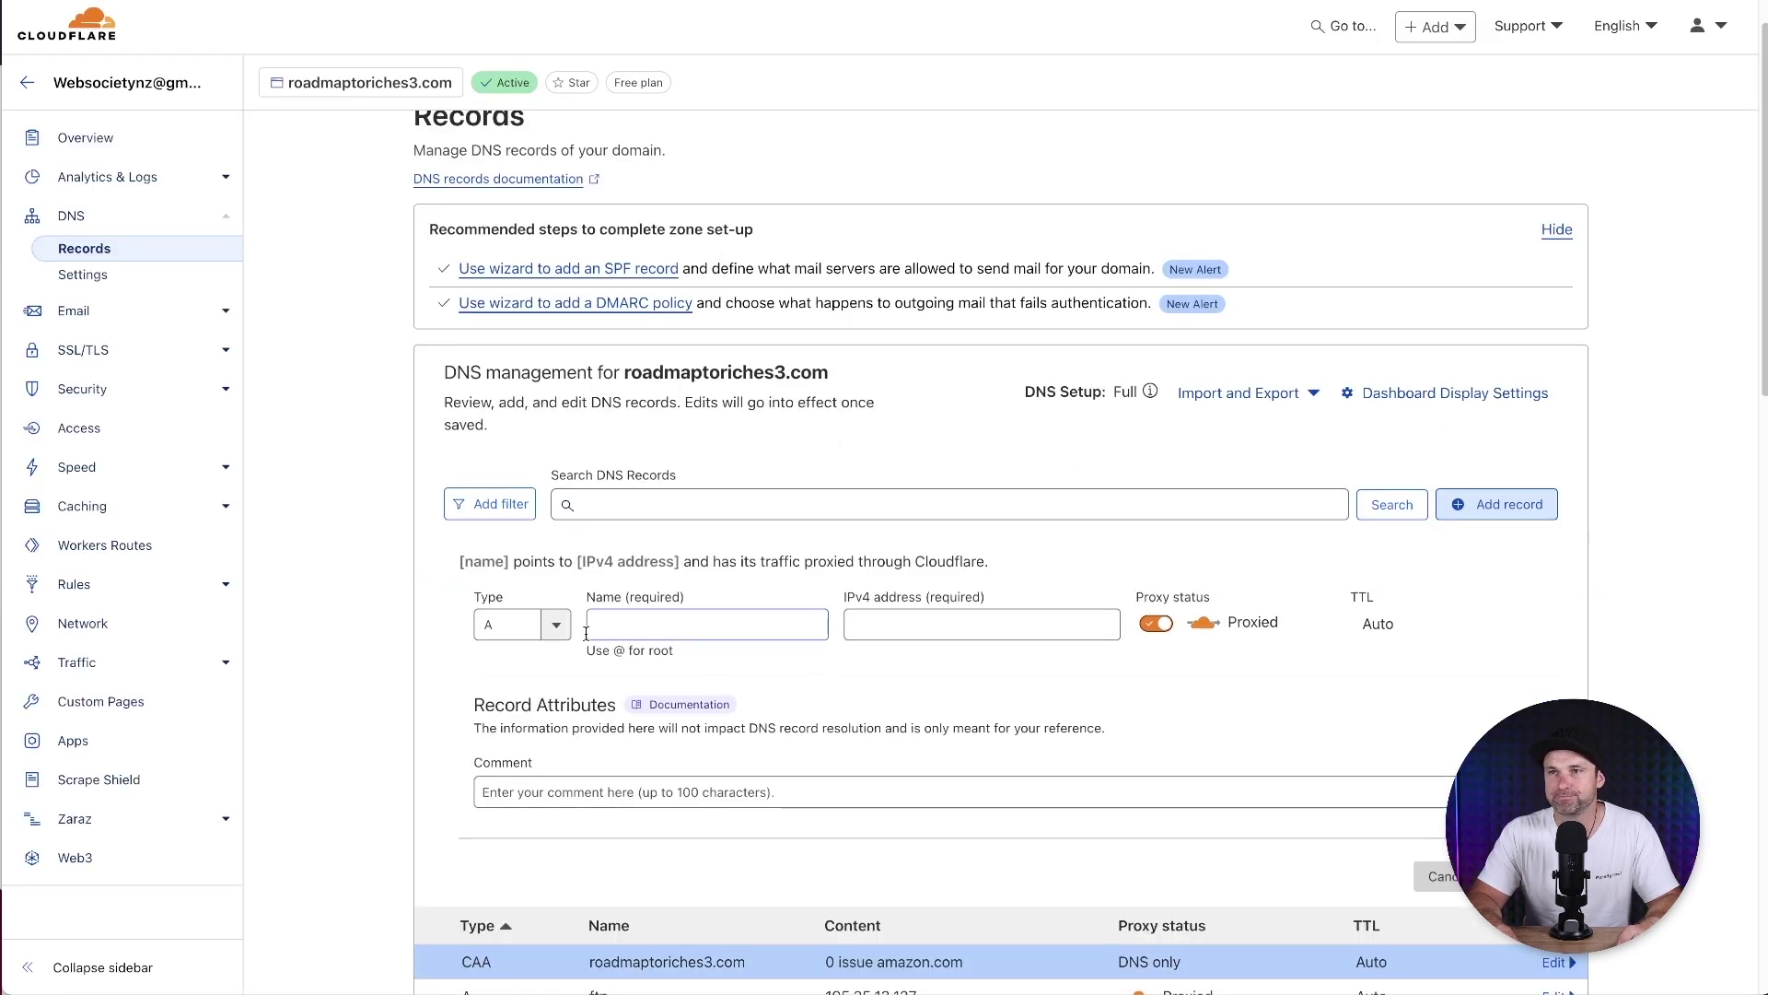
click(521, 625)
click(497, 731)
click(658, 629)
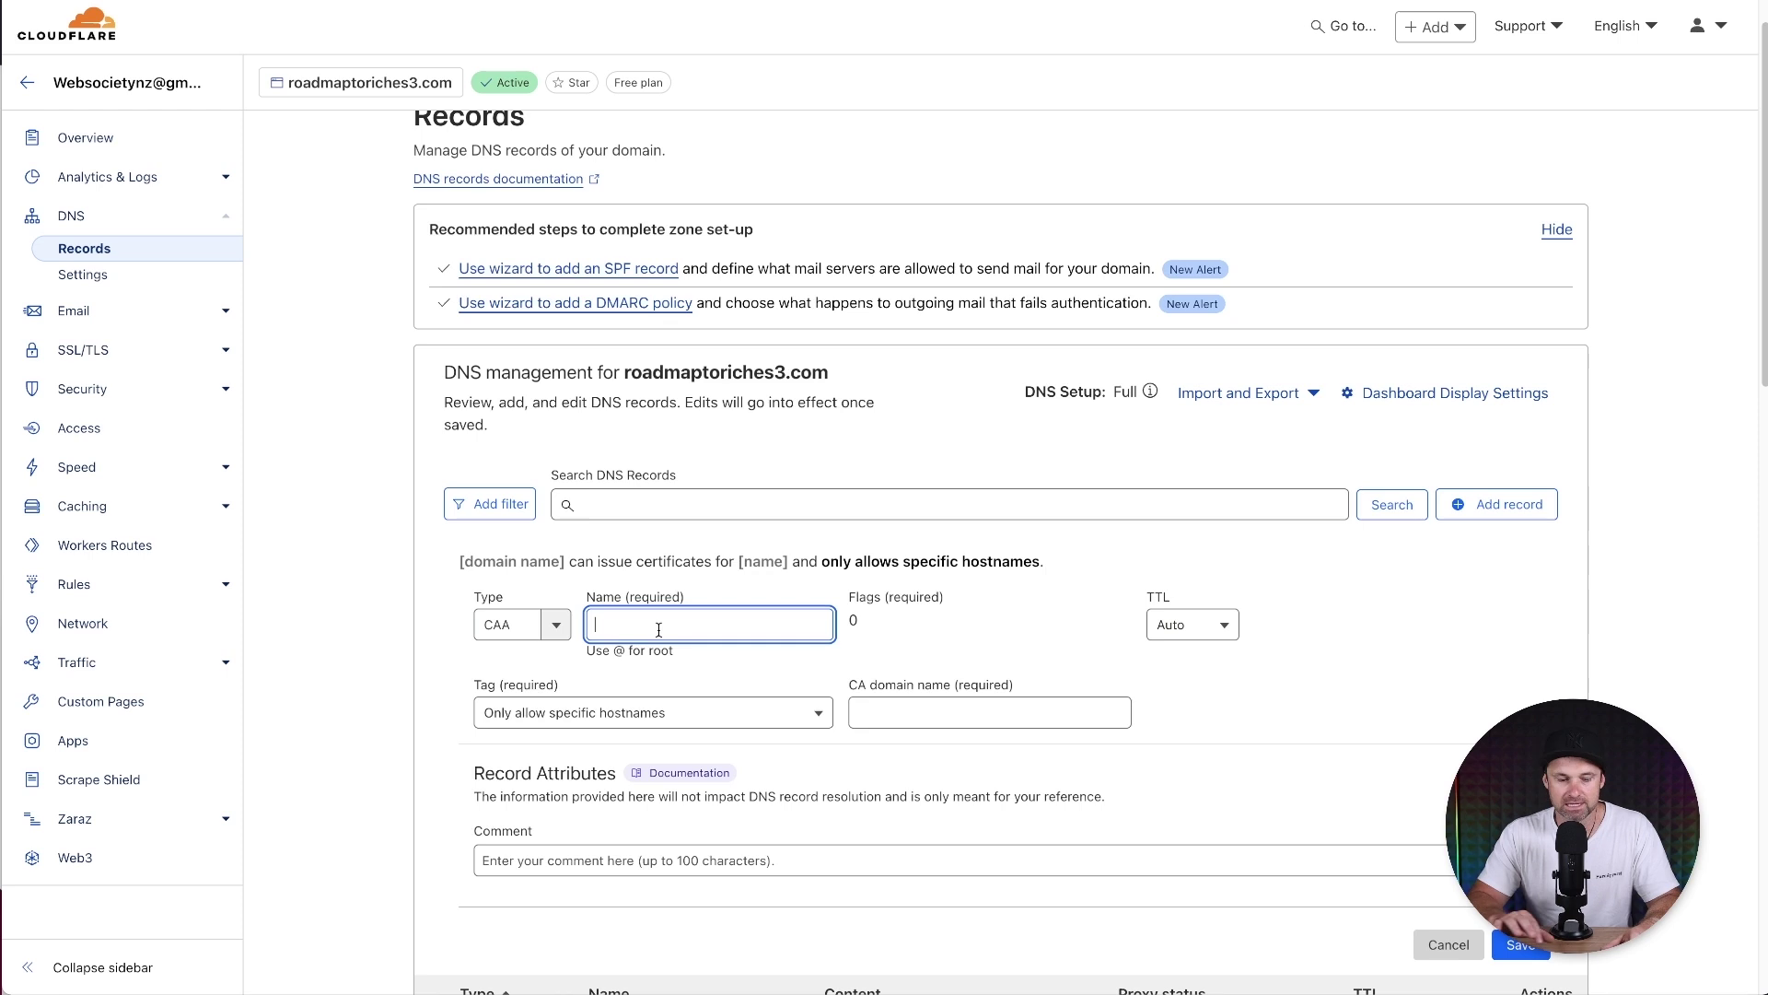
text(@)
click(623, 713)
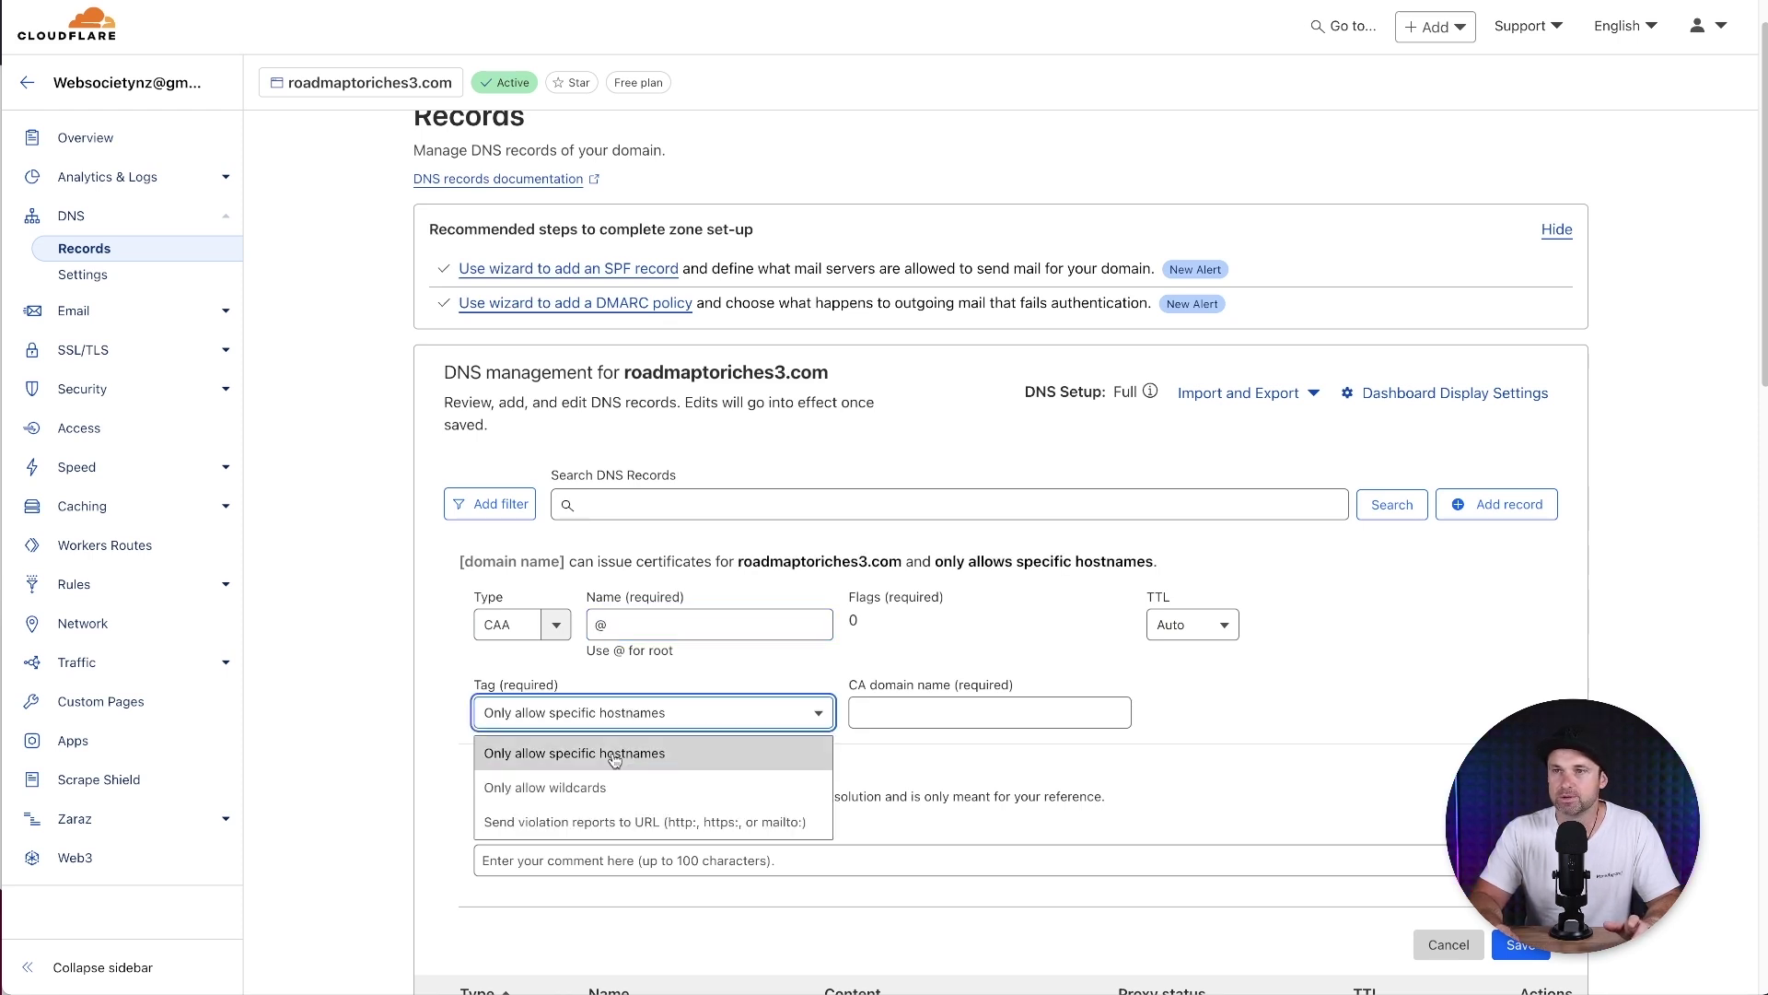
click(606, 790)
click(861, 711)
right_click(861, 712)
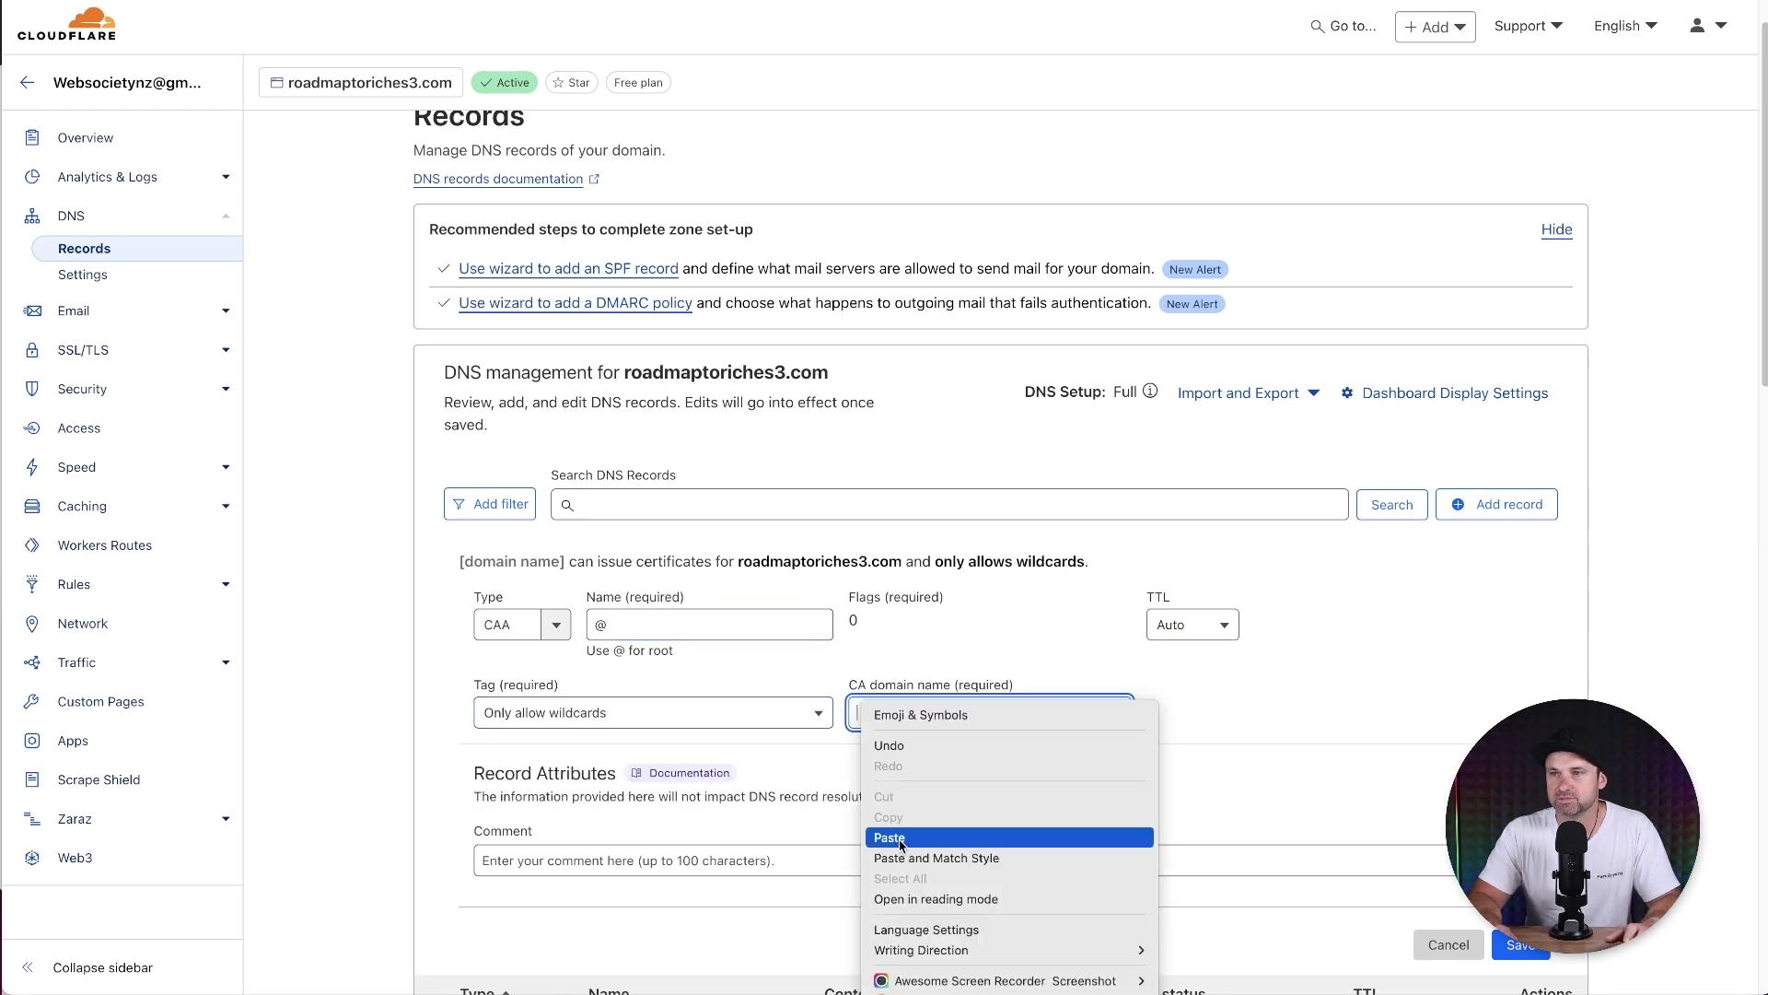
click(902, 837)
click(1520, 944)
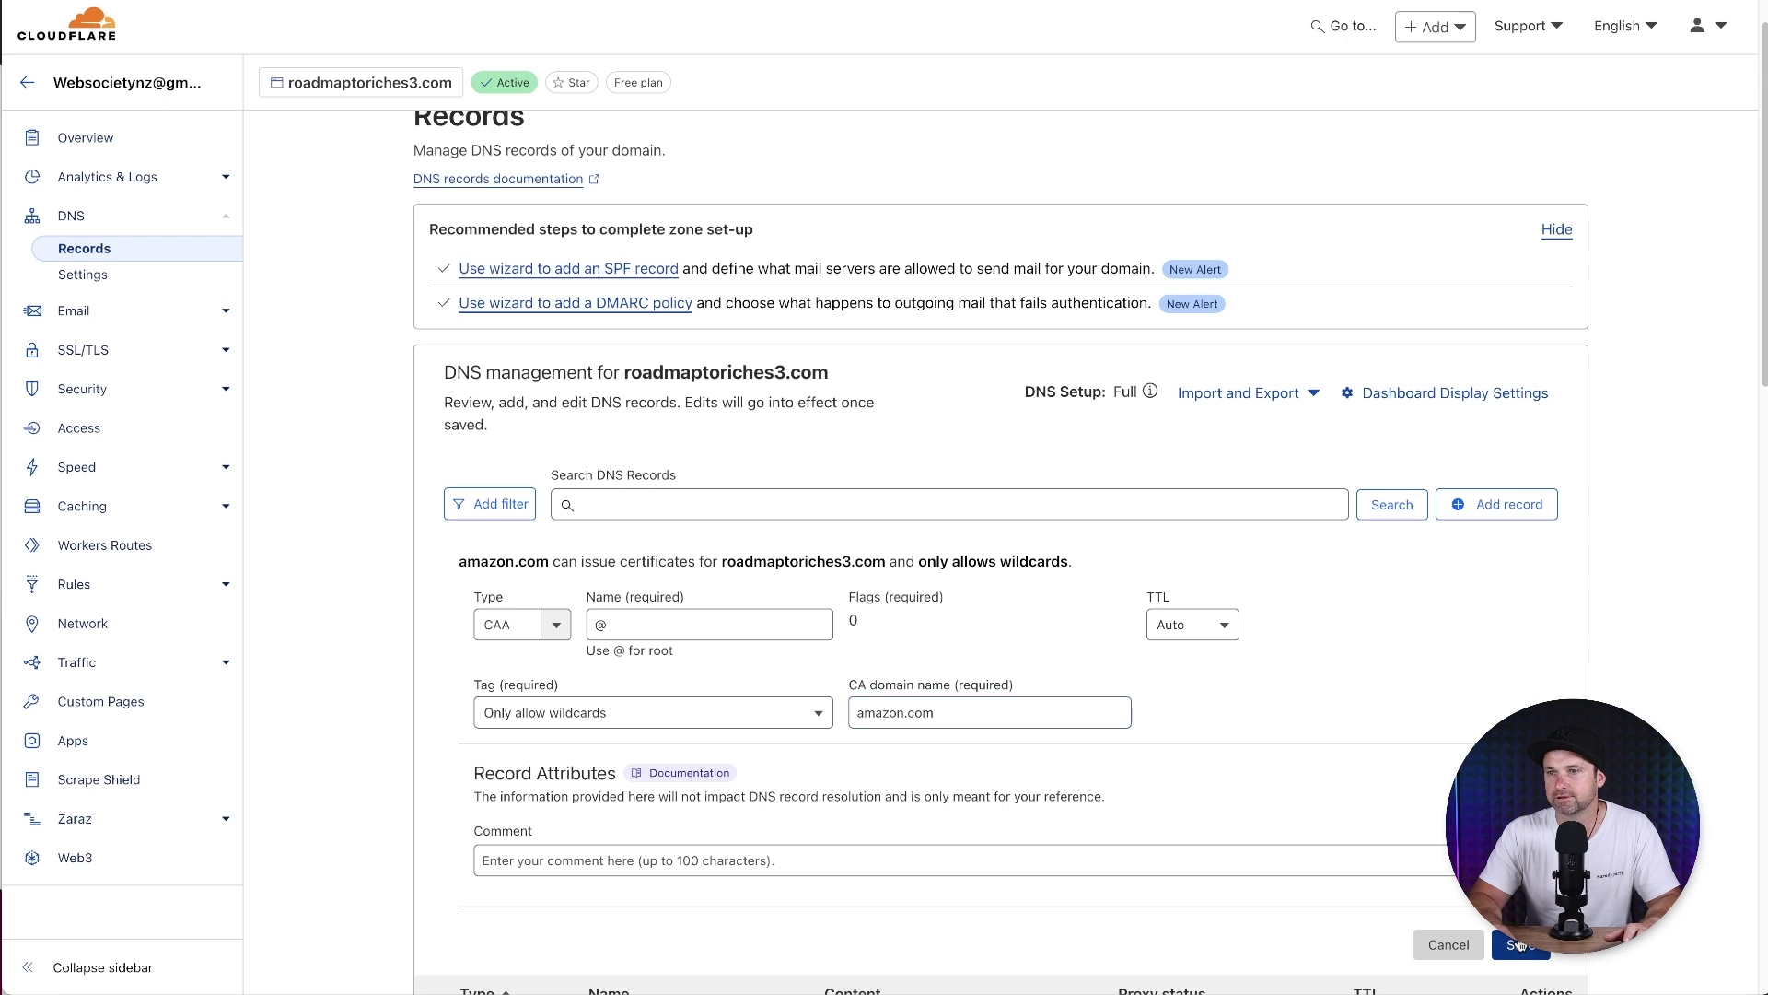
scroll(974, 775, down, 3)
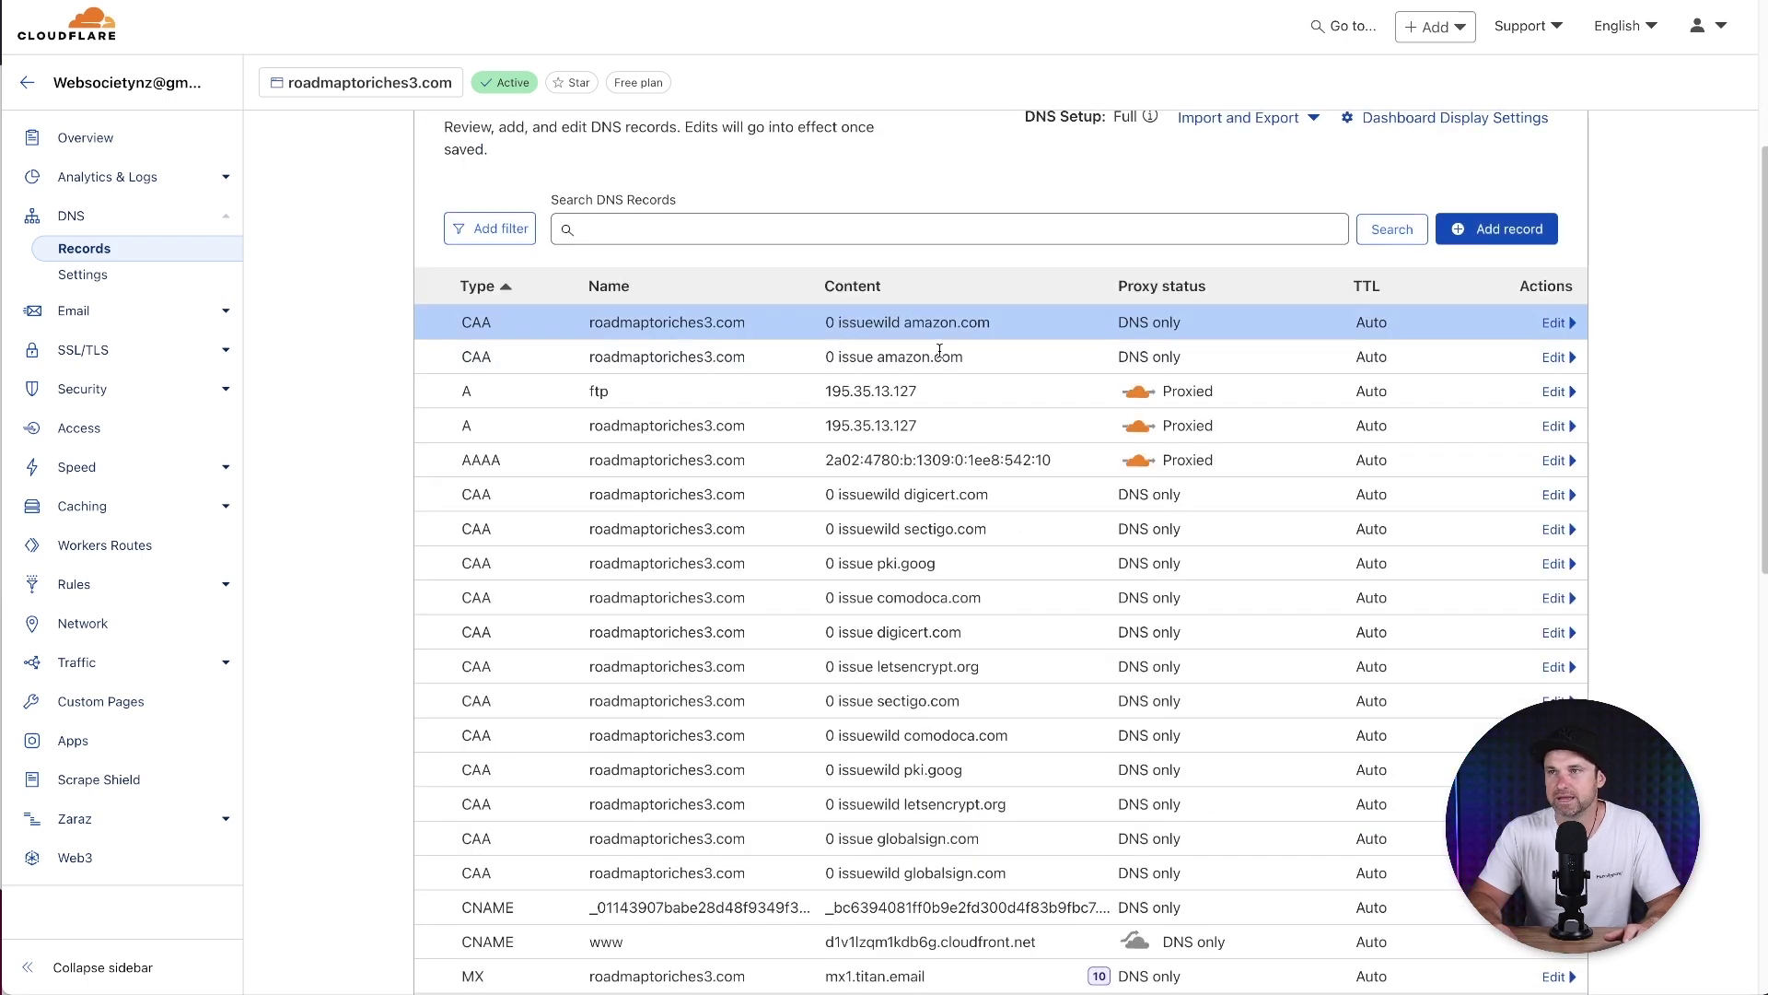
Copy amazontrust.com from the help article's list of CAA records
key(ctrl+Tab)
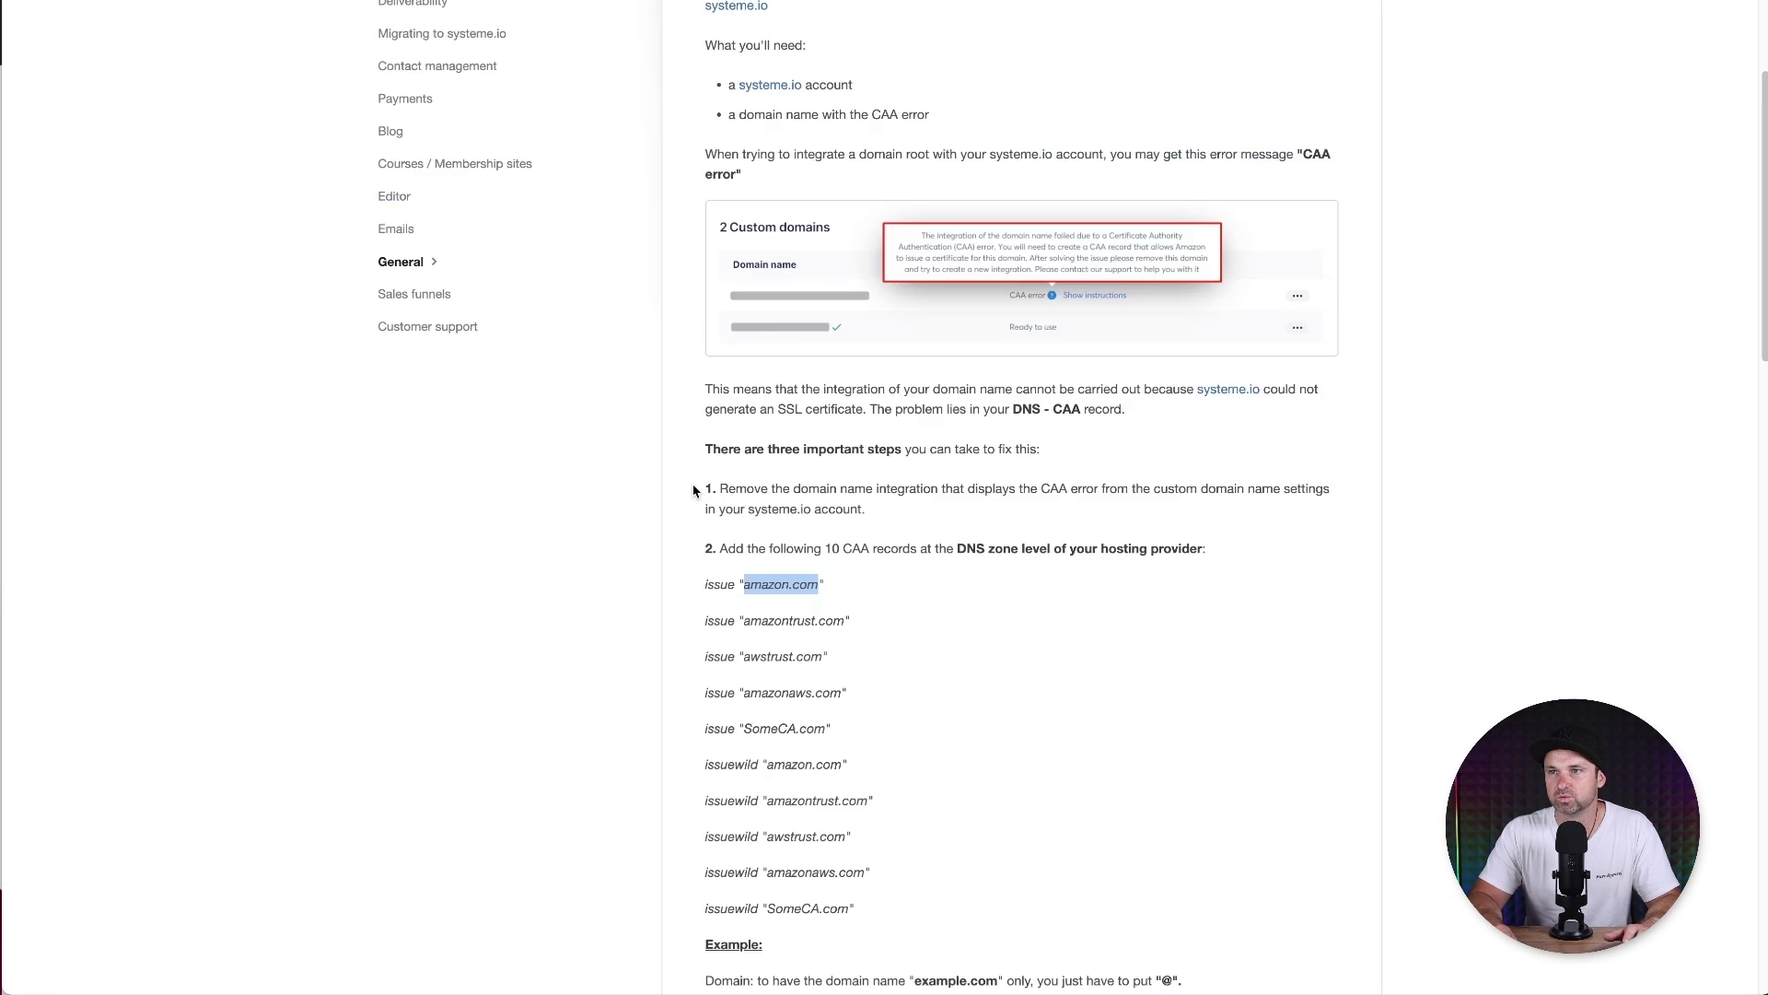
drag(694, 583, 838, 584)
drag(698, 779, 858, 765)
click(858, 765)
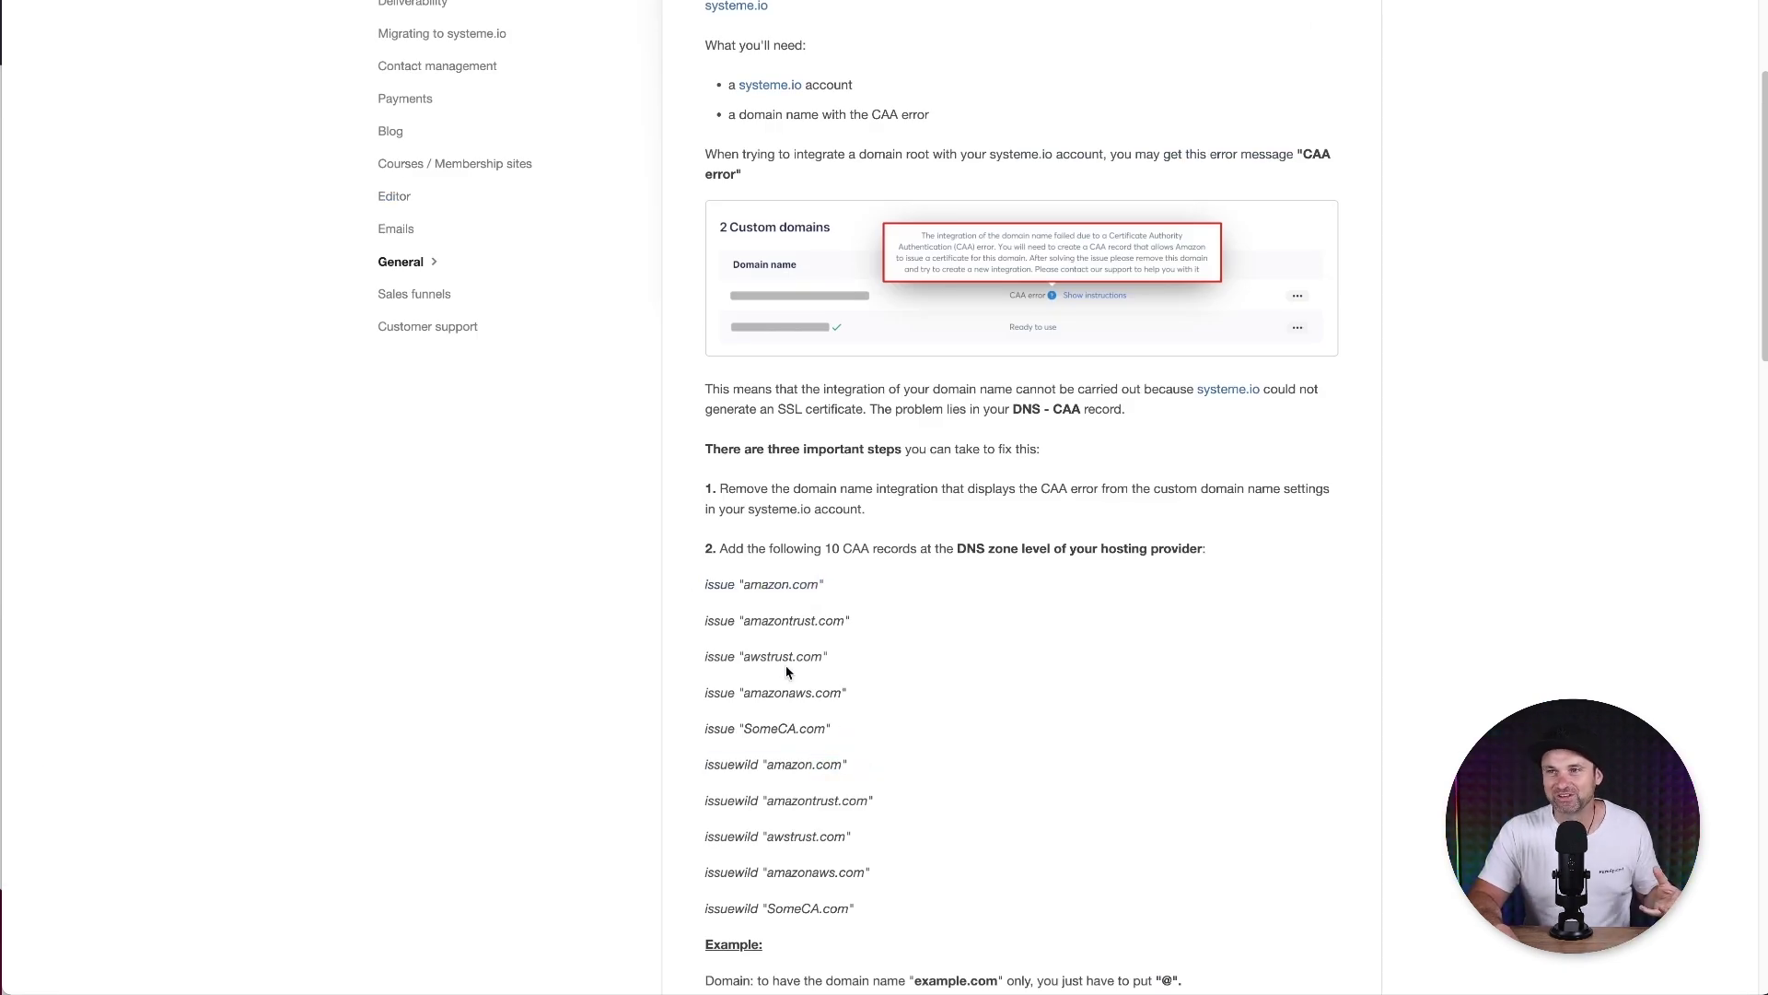
drag(746, 624, 840, 620)
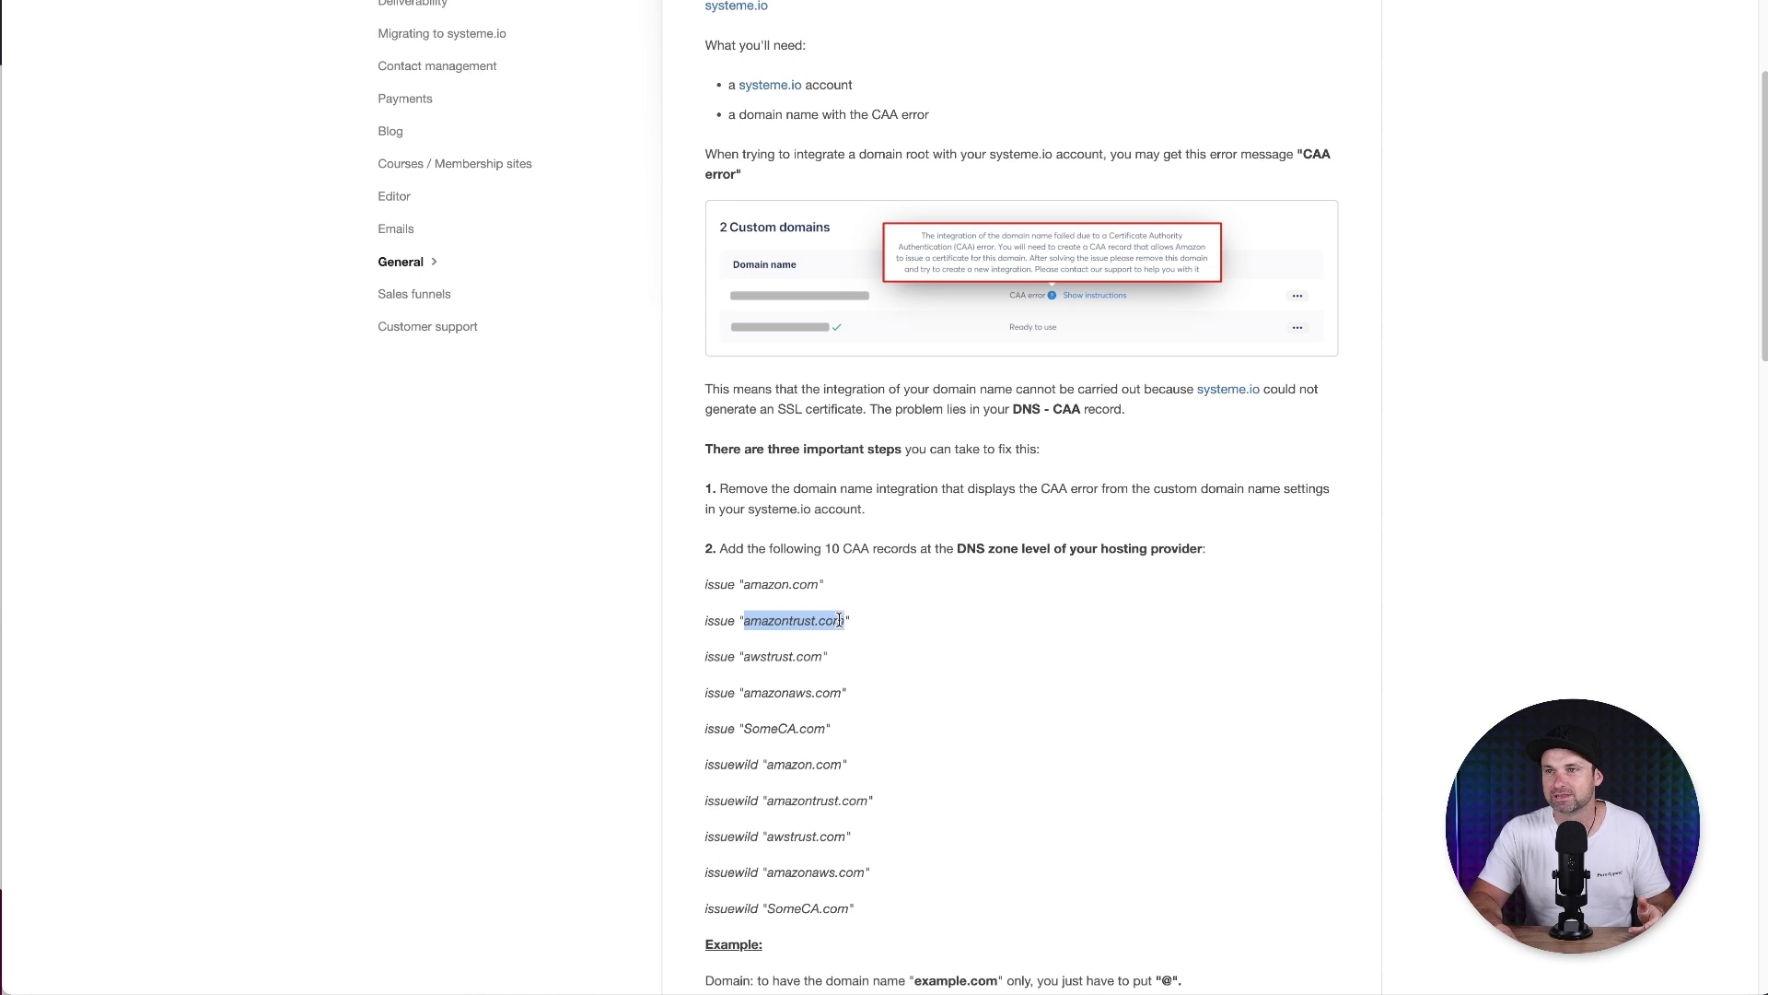
right_click(840, 620)
click(866, 657)
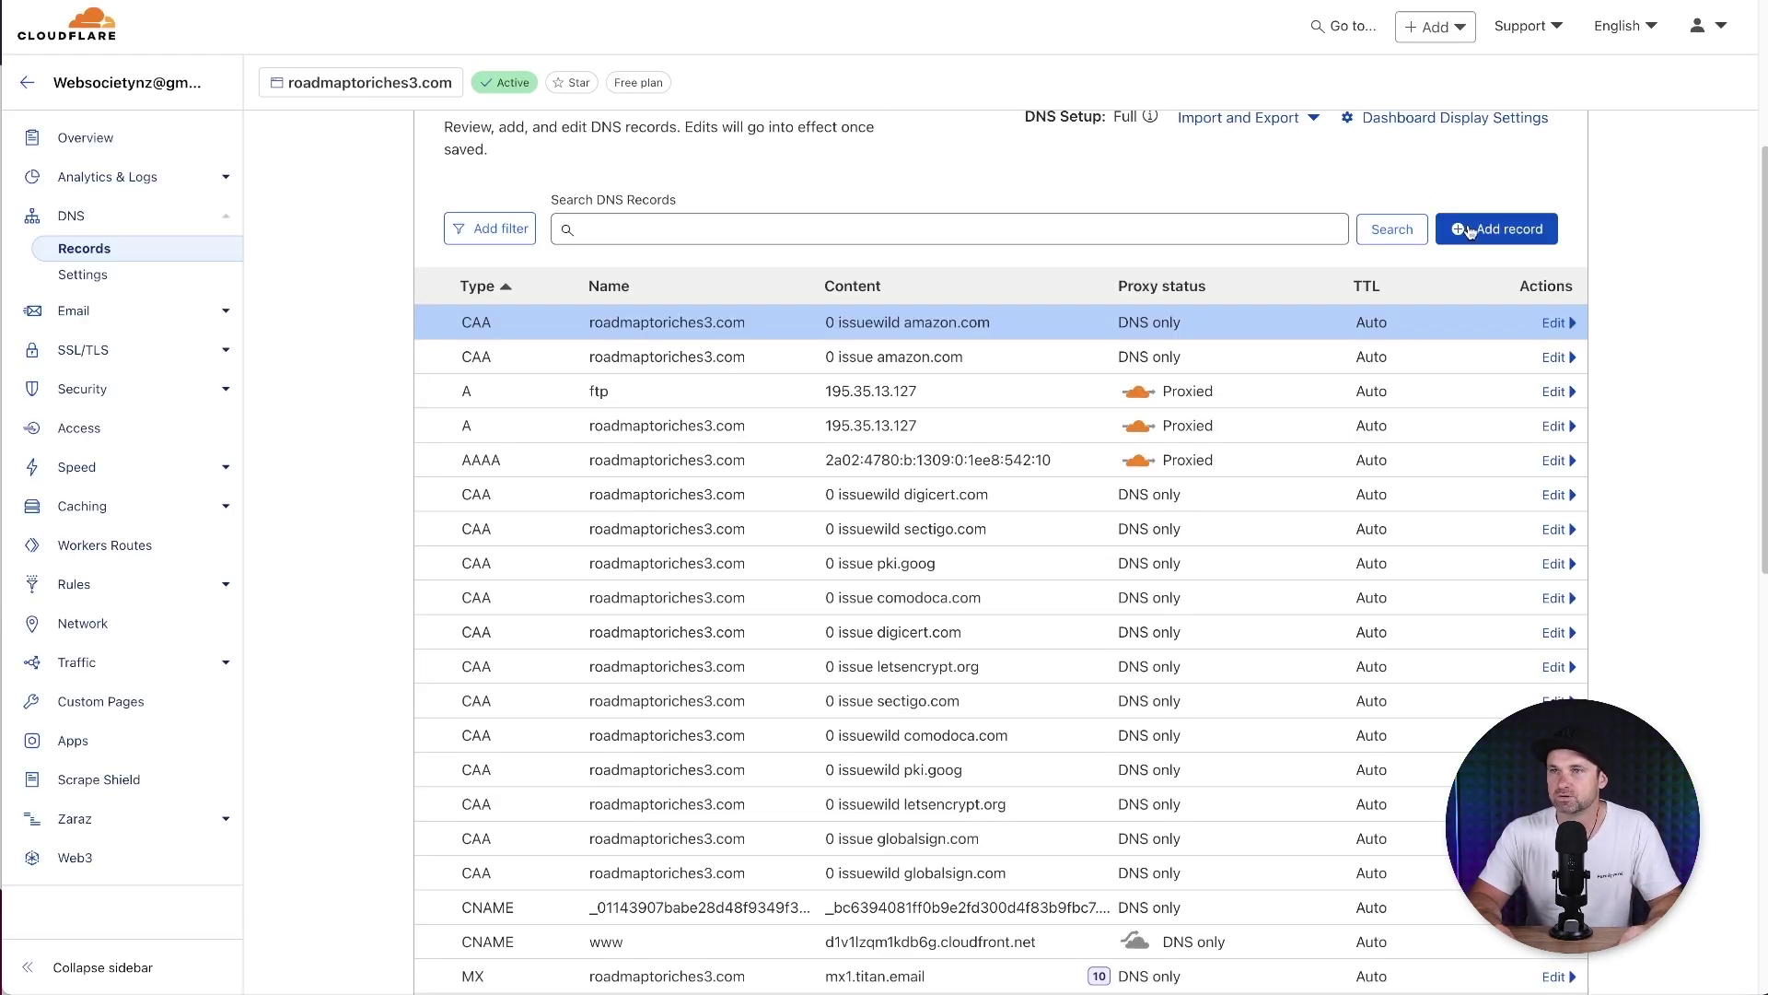
Add a CAA record @ tagged 'Only allow specific hostnames' with CA domain amazontrust.com
click(1471, 231)
click(526, 346)
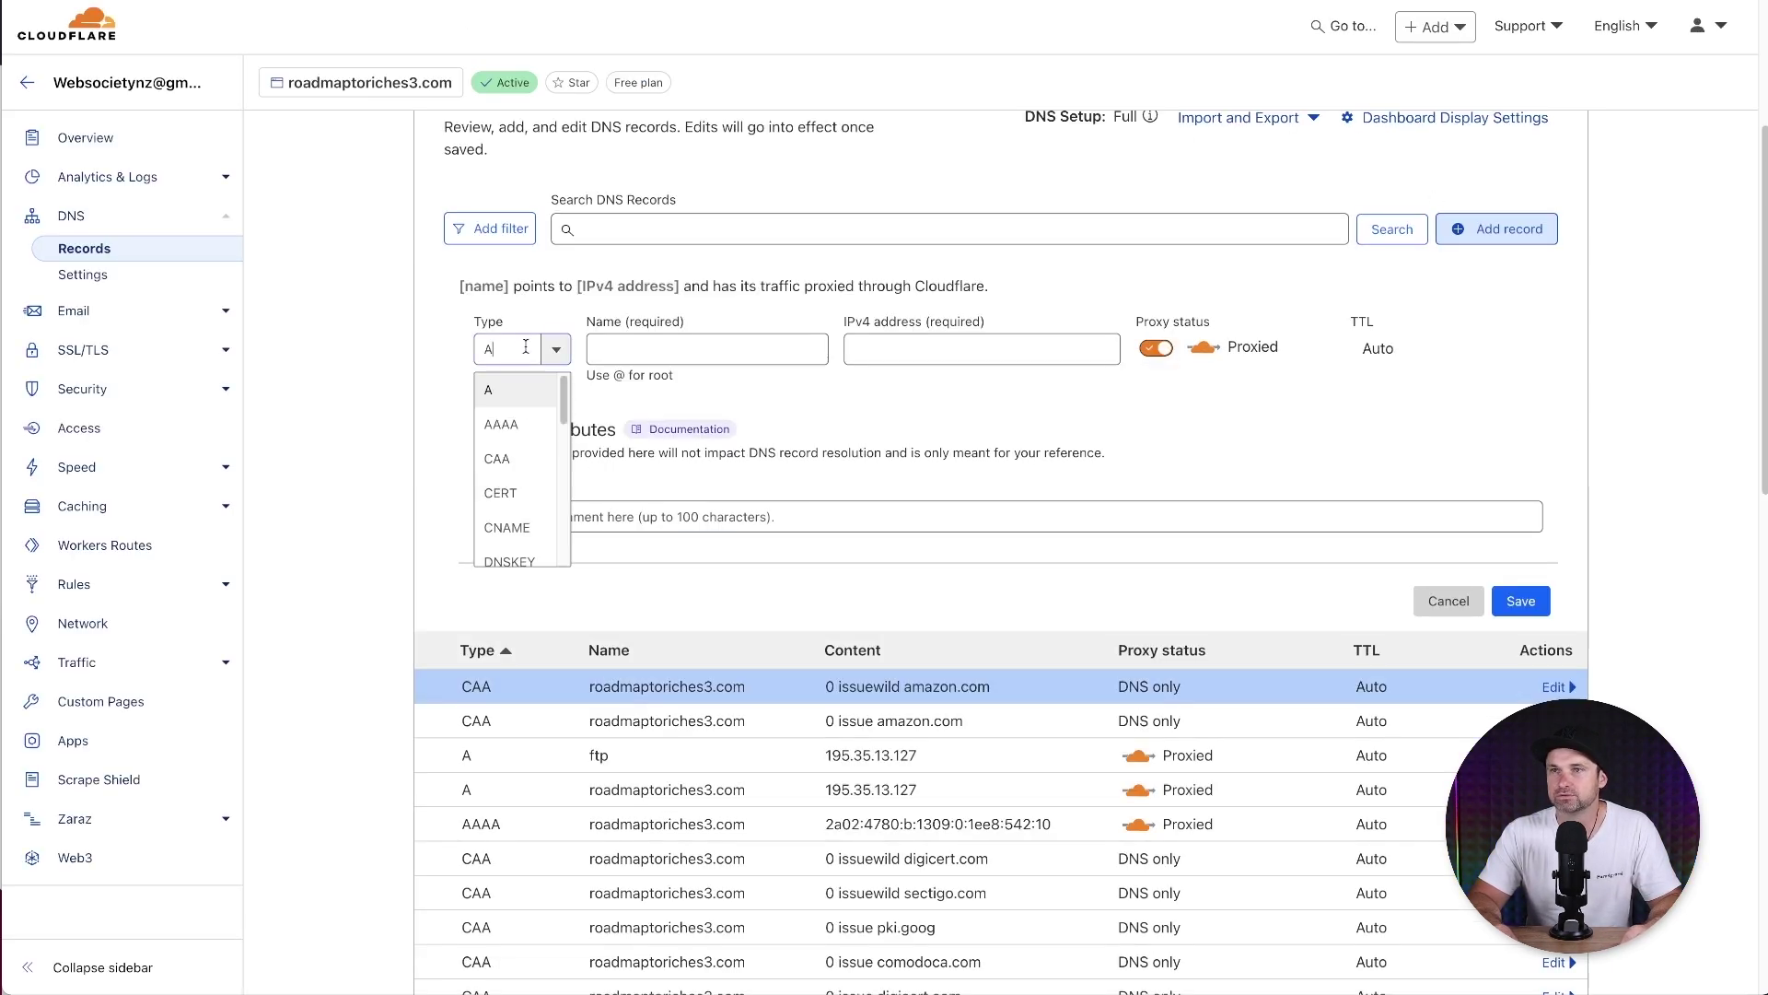
click(499, 458)
click(622, 348)
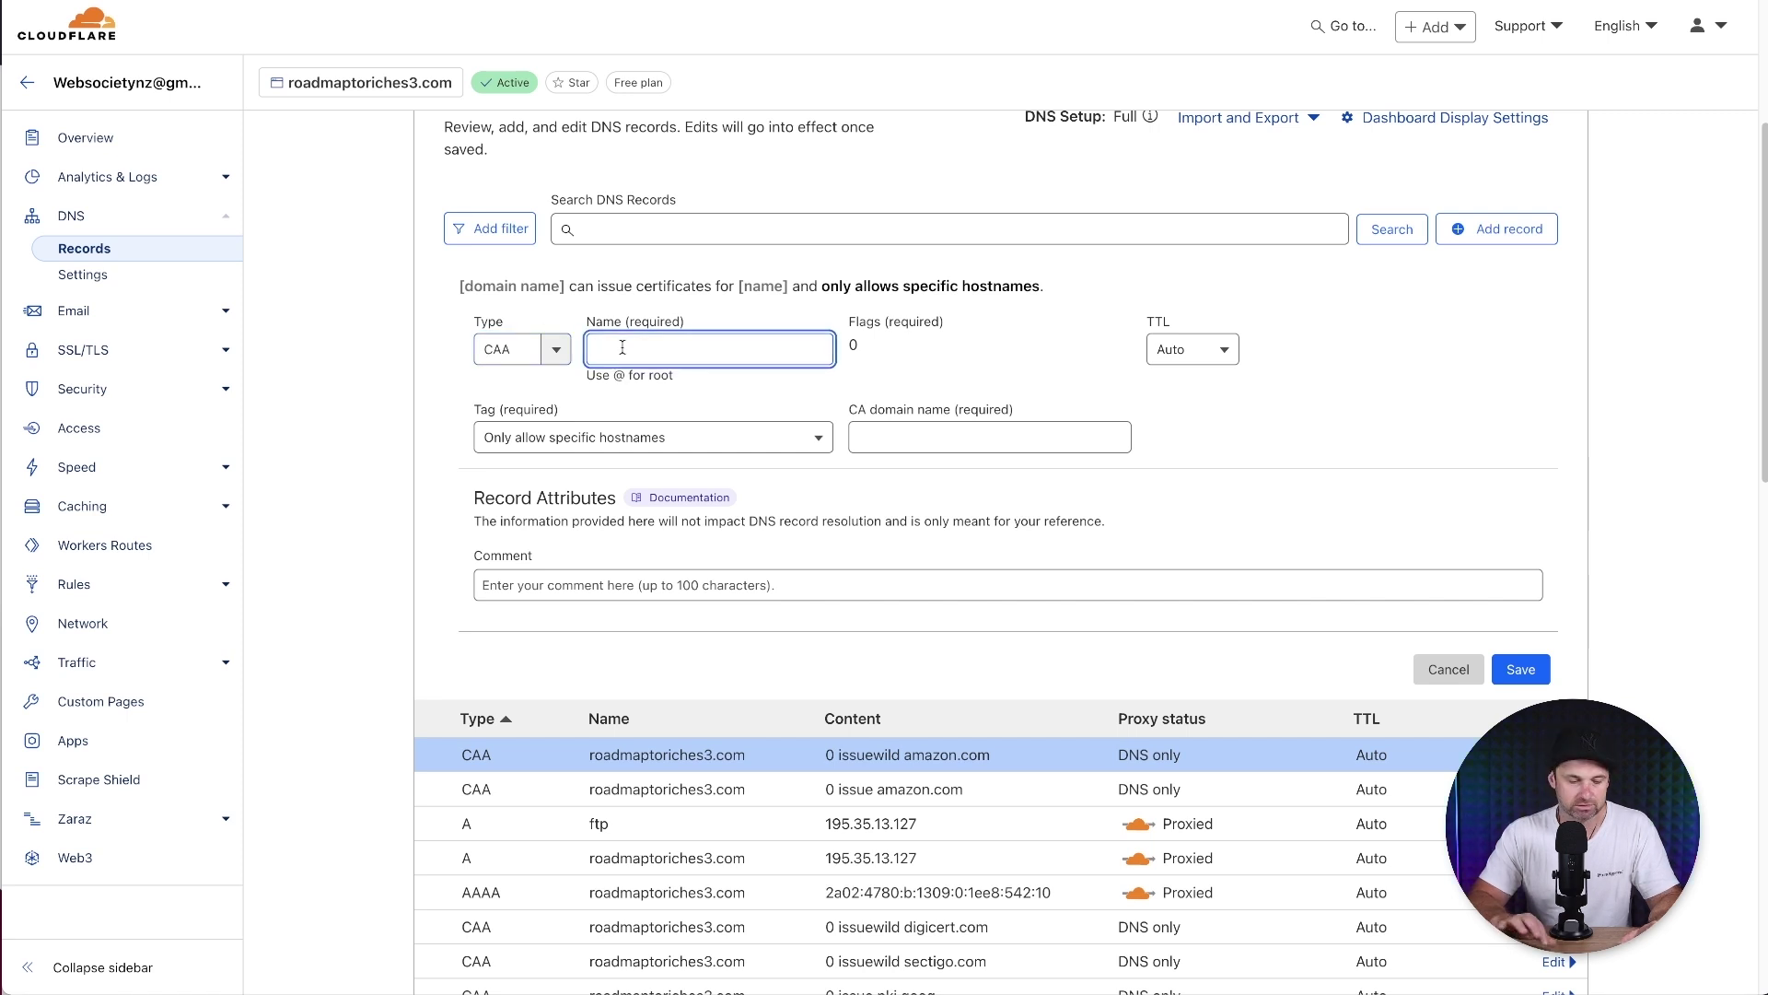
text(@)
click(583, 437)
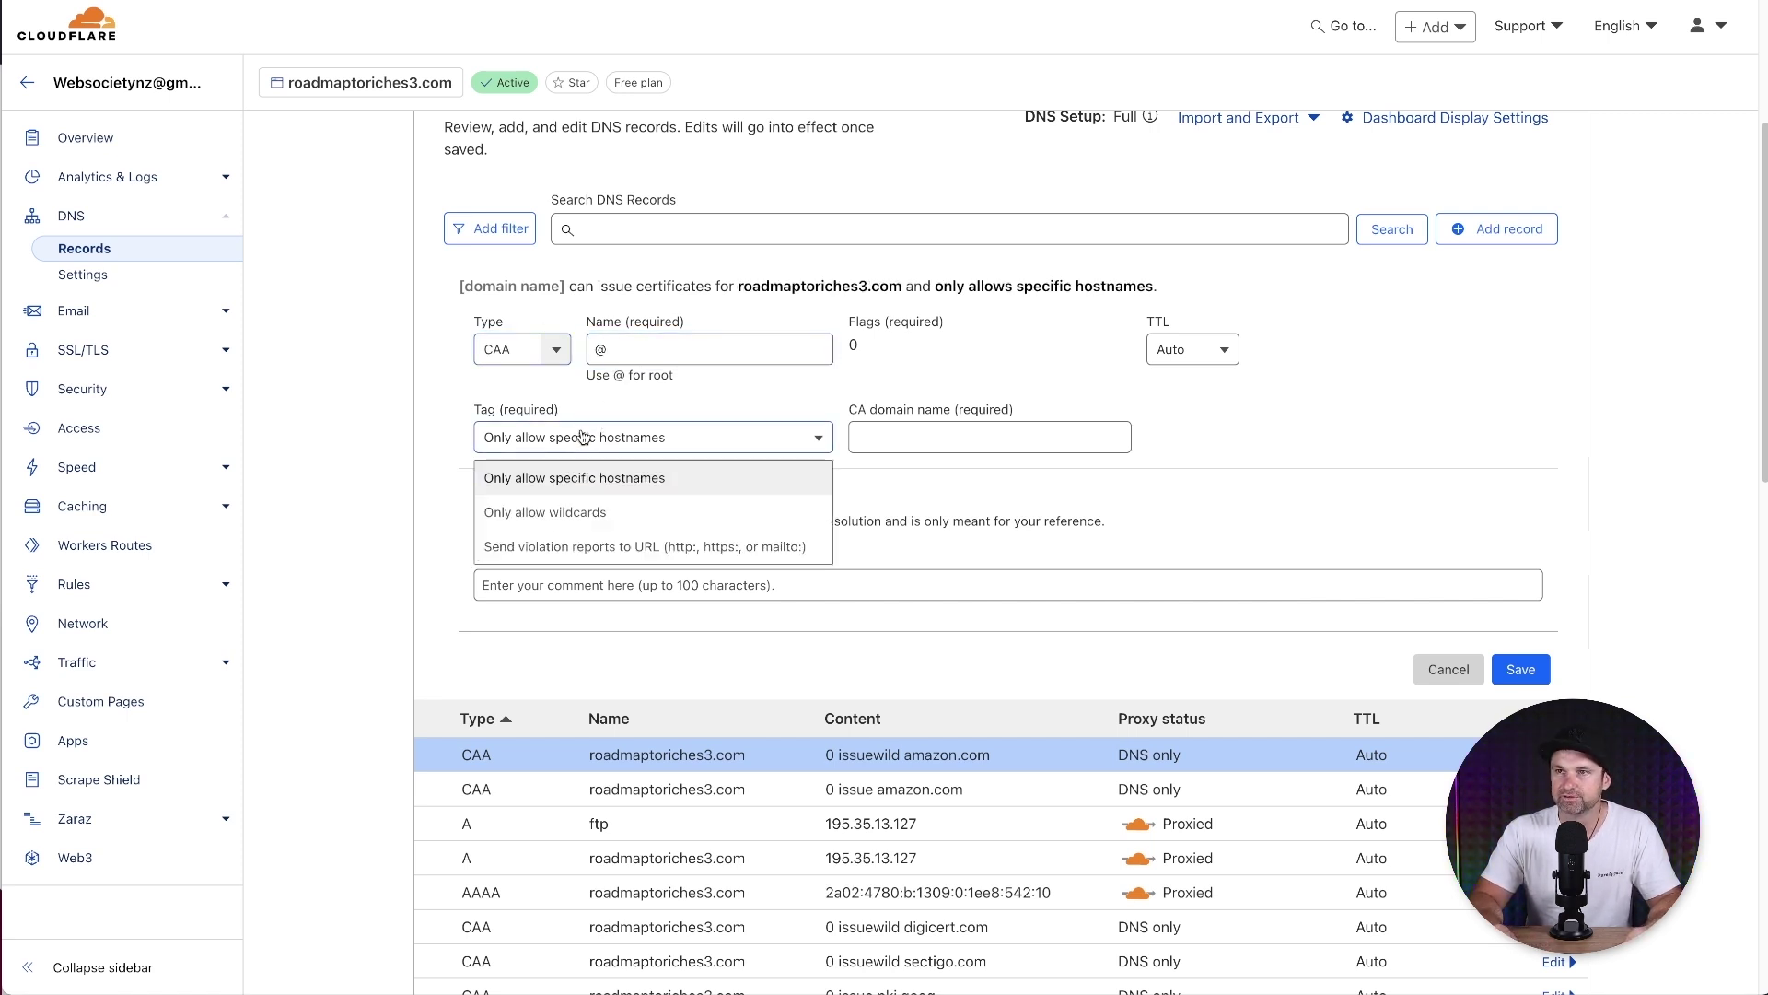
click(583, 478)
click(977, 437)
key(ctrl+v)
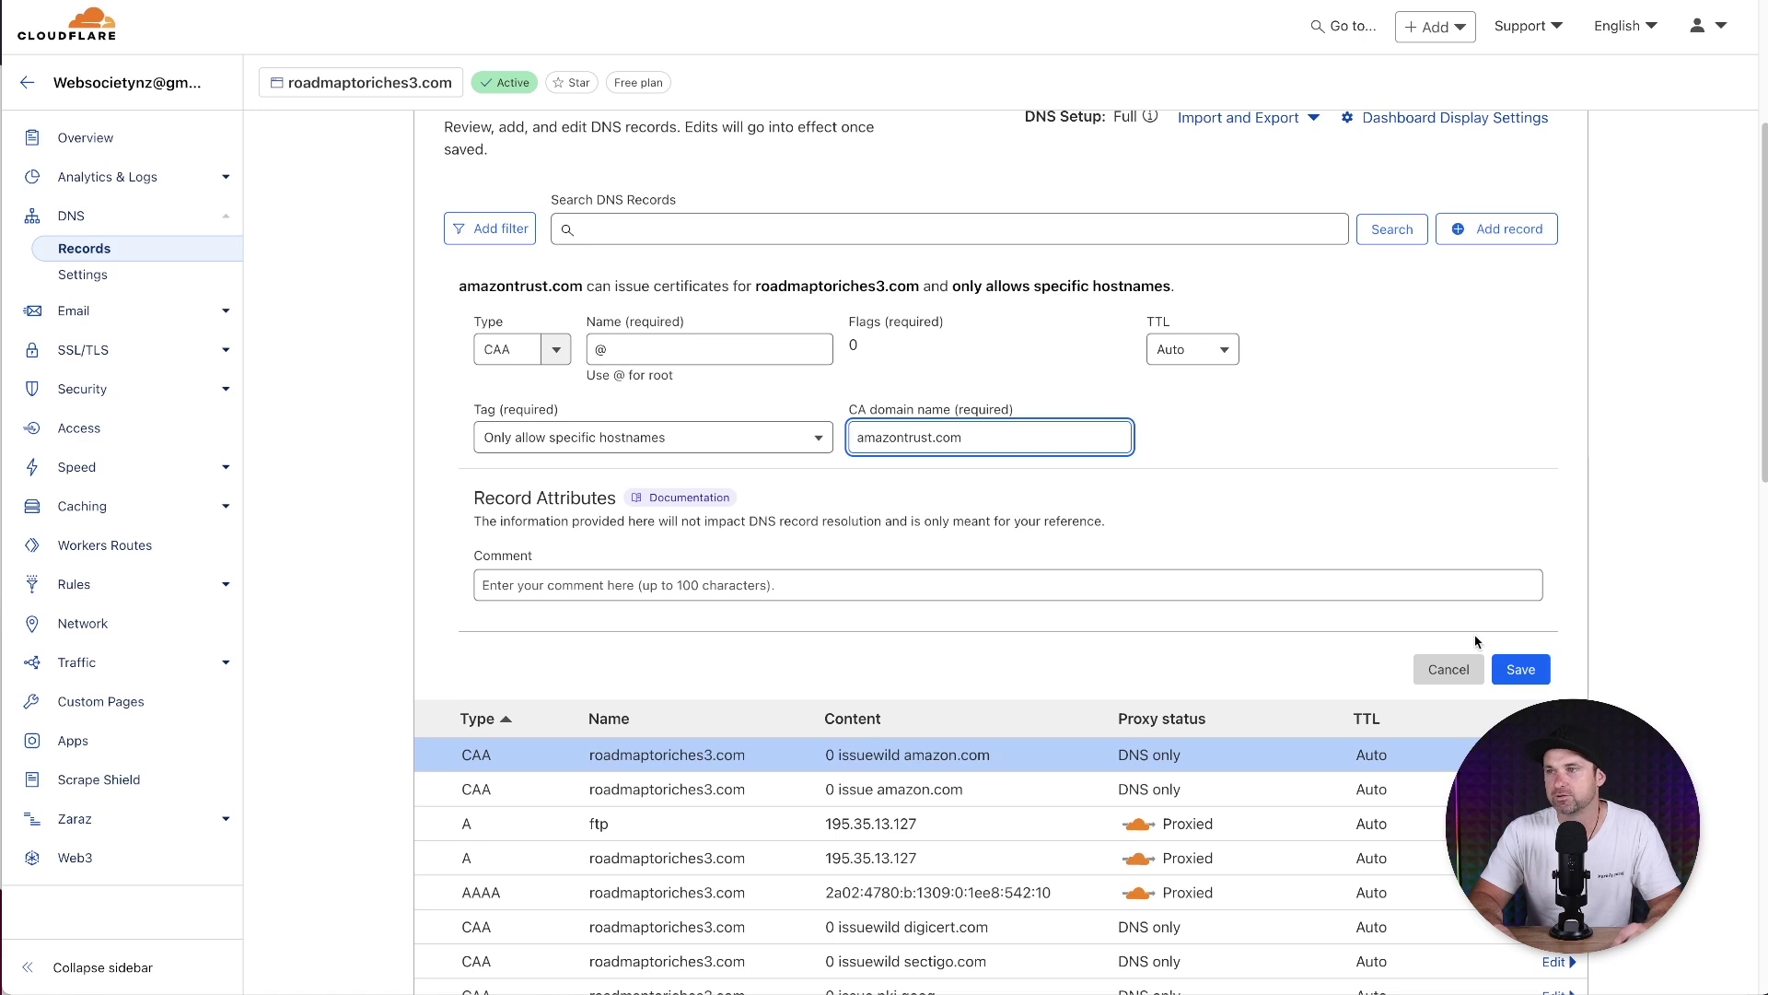
click(1527, 676)
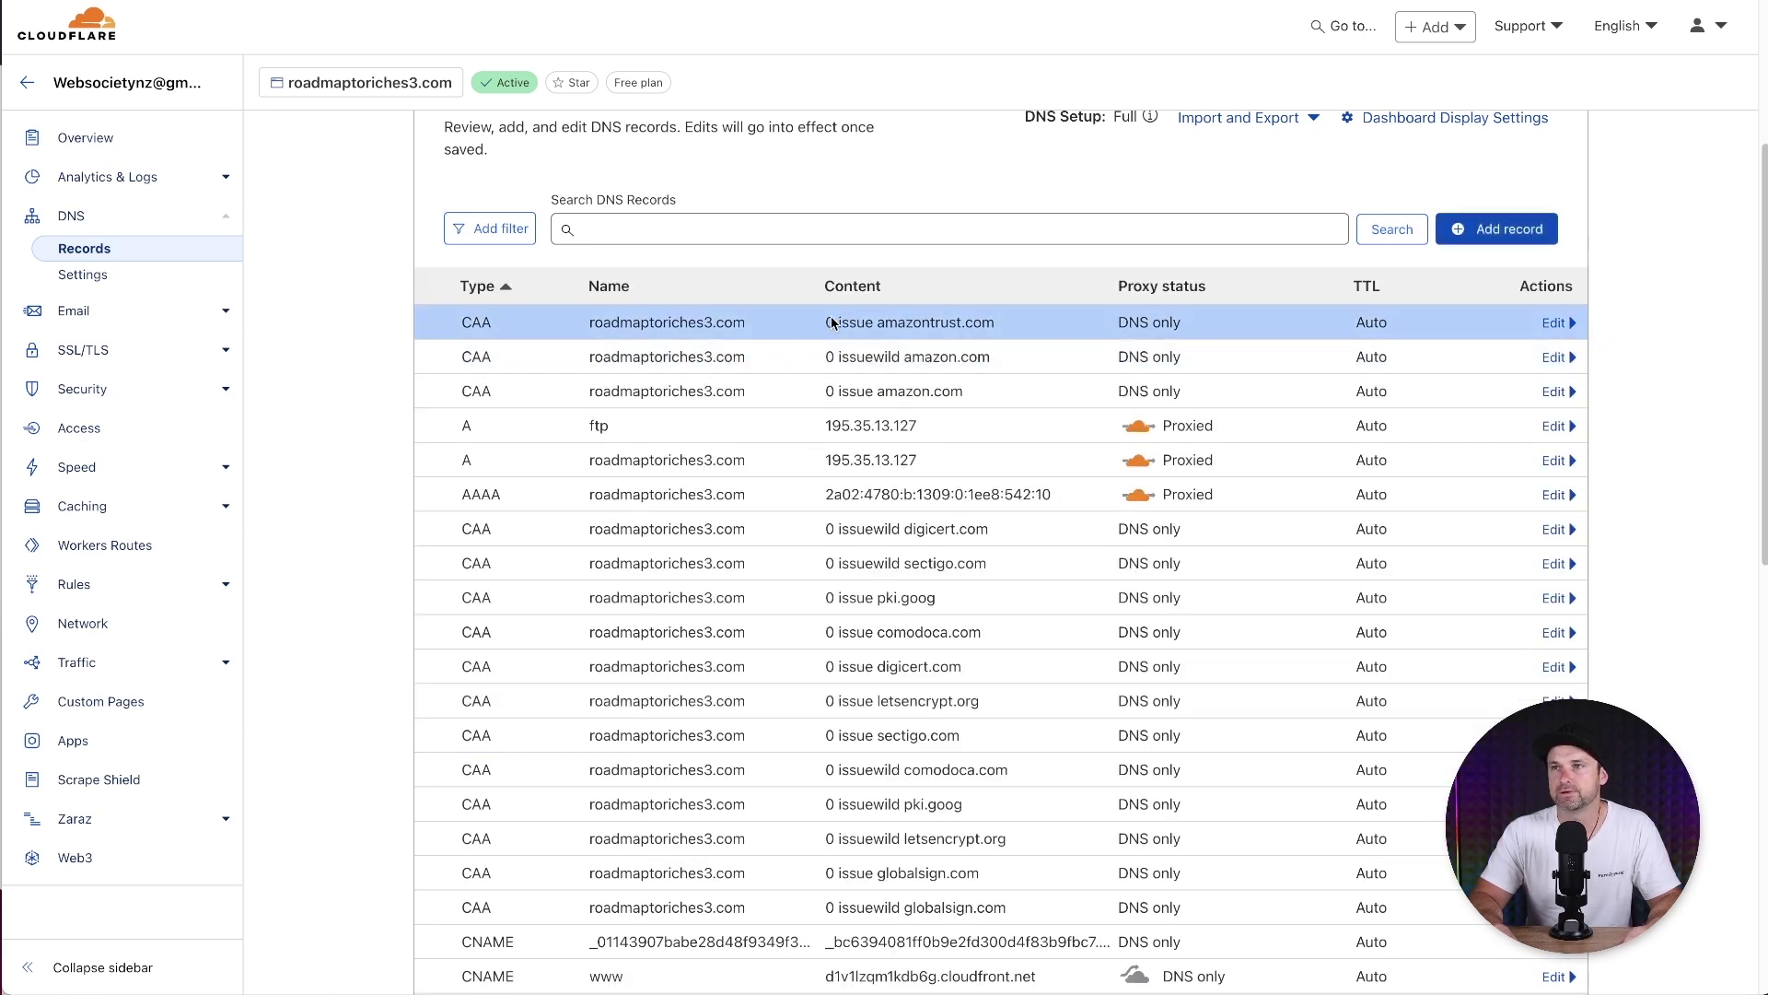
Add a CAA record @ tagged 'Only allow wildcards' with CA domain amazontrust.com
click(1500, 228)
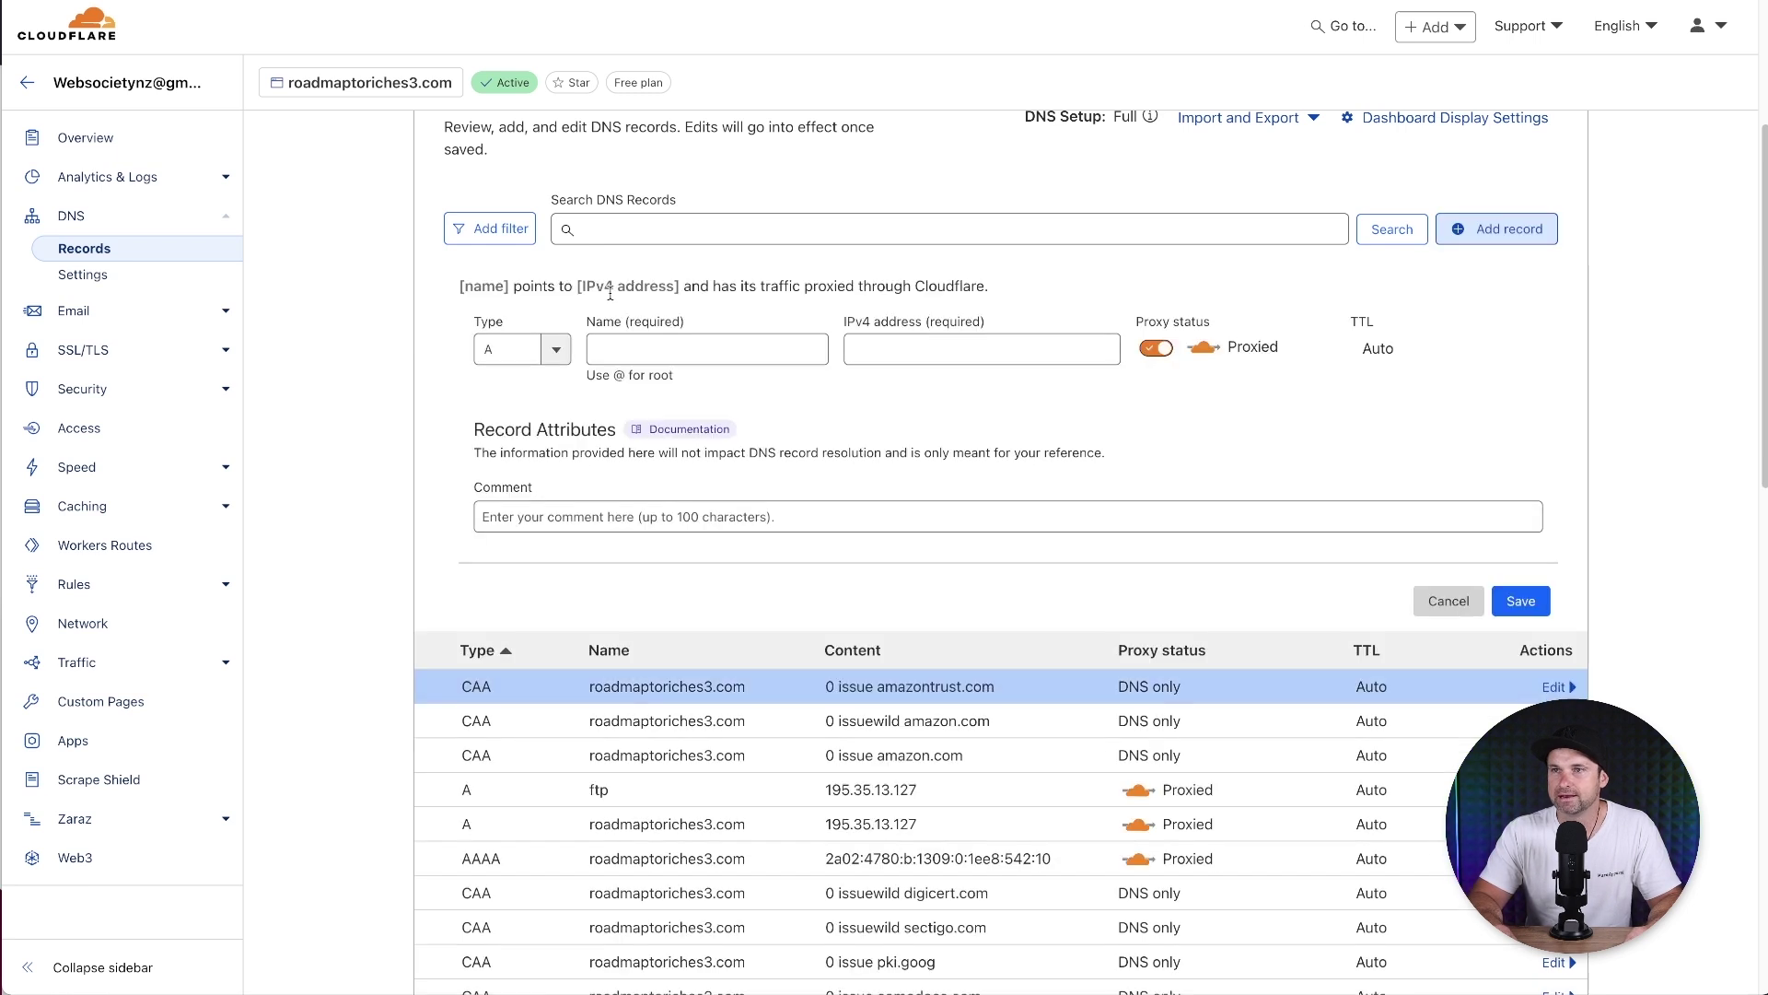
click(556, 349)
click(534, 457)
click(619, 355)
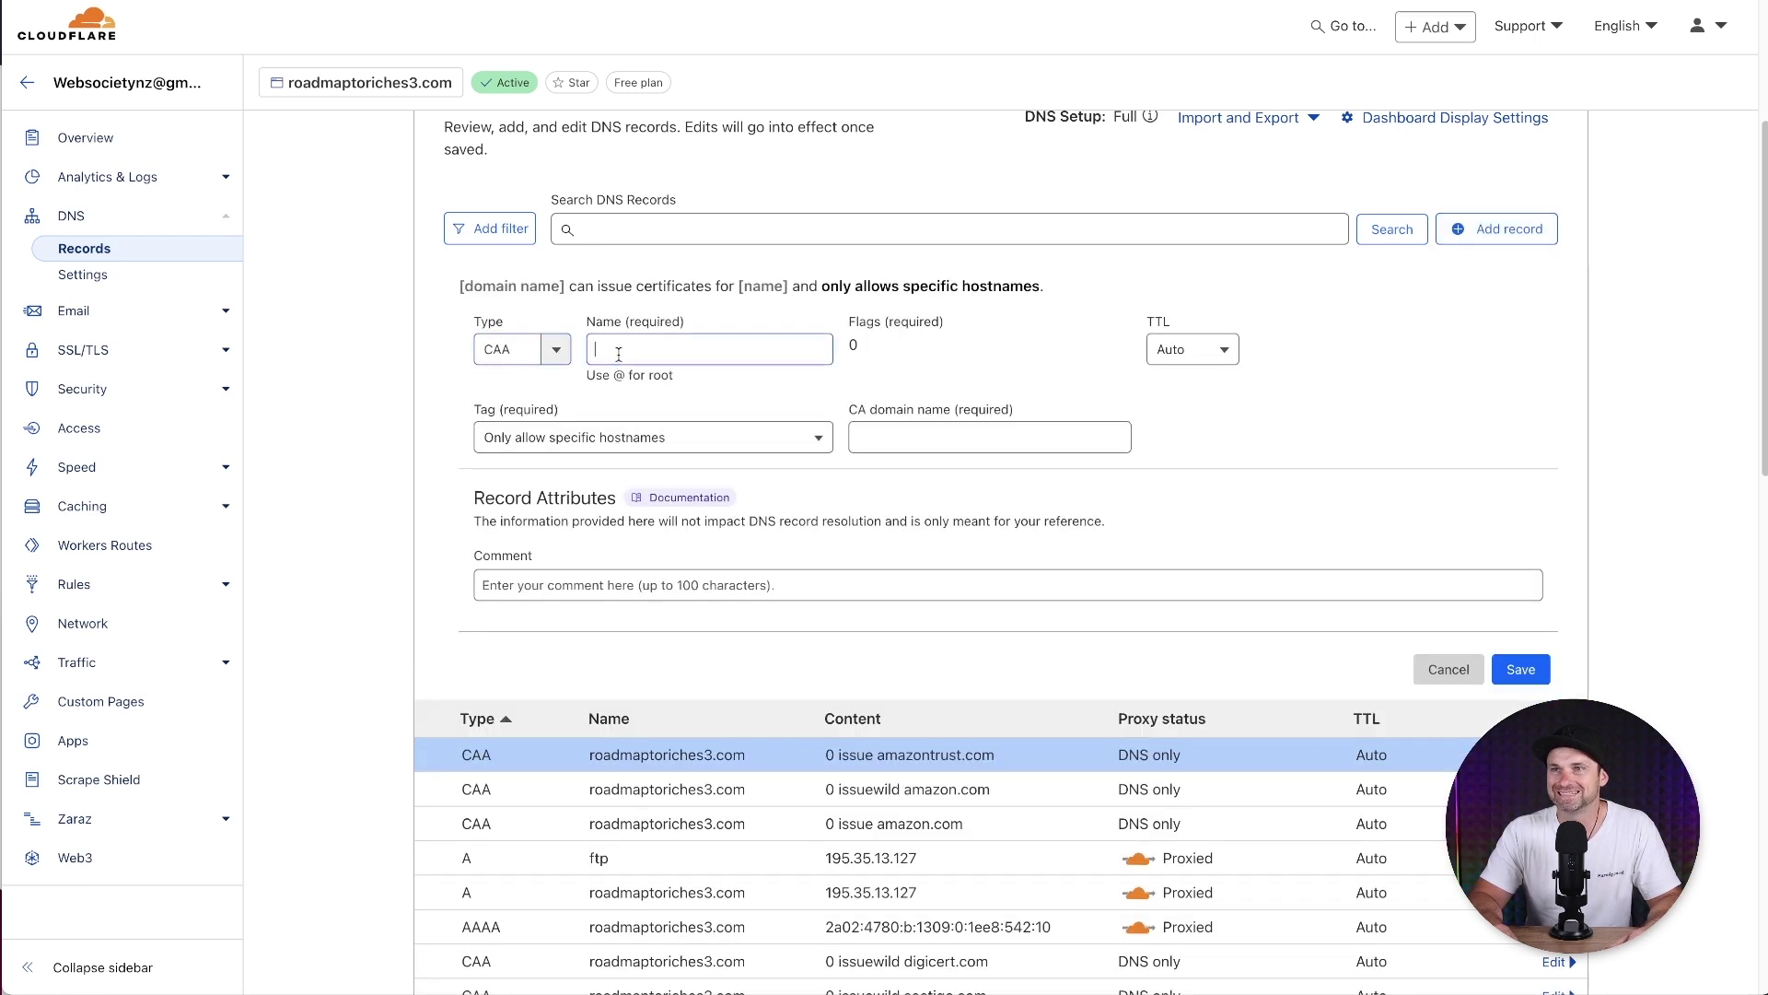
text(@)
click(649, 437)
click(552, 509)
click(917, 428)
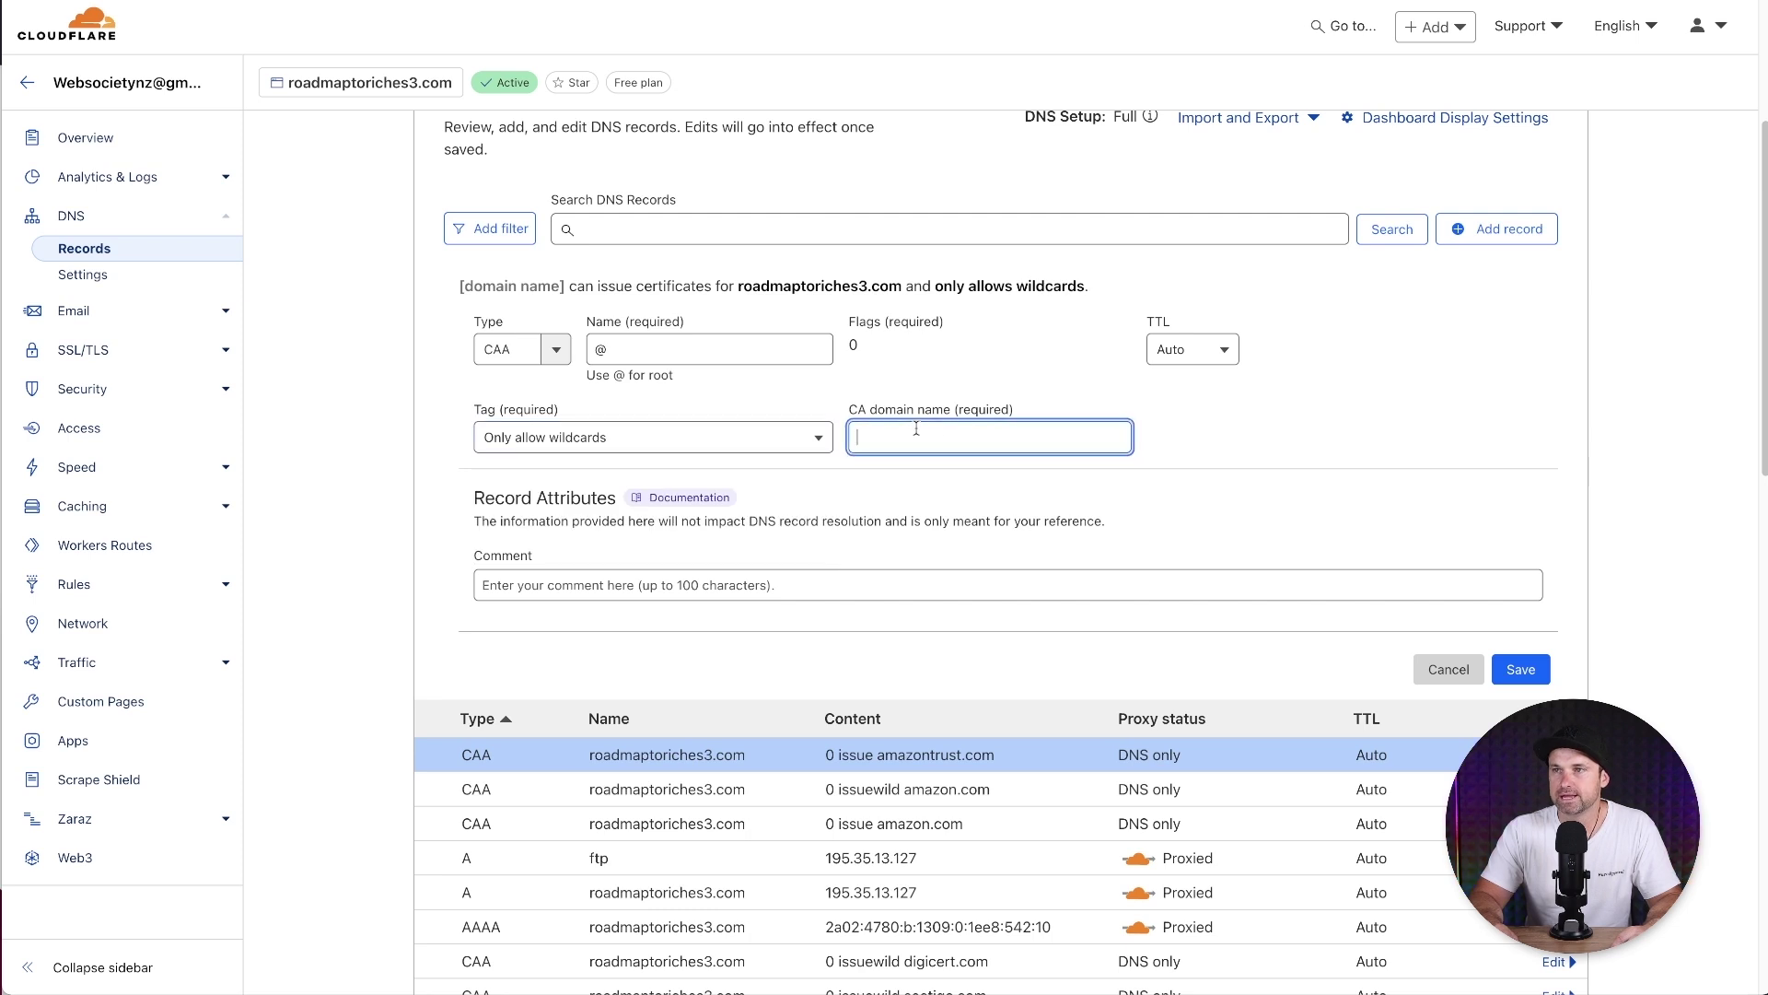
text(amazontrust.com)
click(1300, 467)
click(1521, 669)
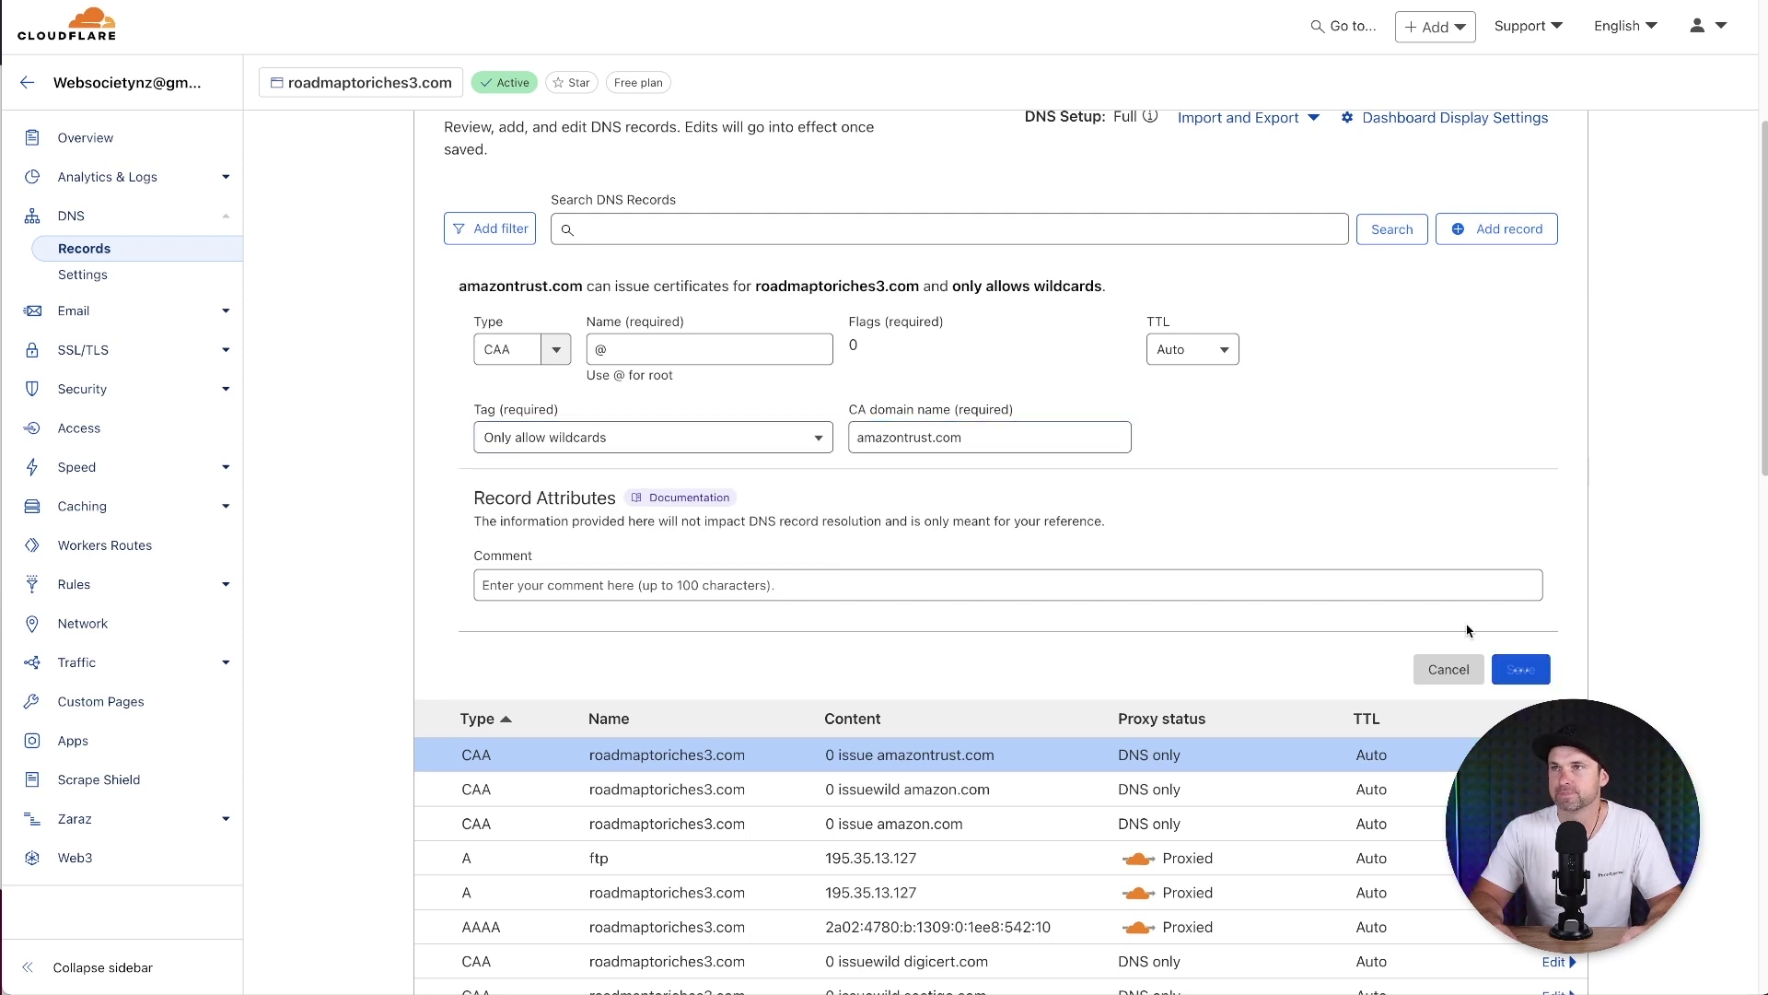
Copy awstrust.com from the help article's CAA record list
key(alt+Tab)
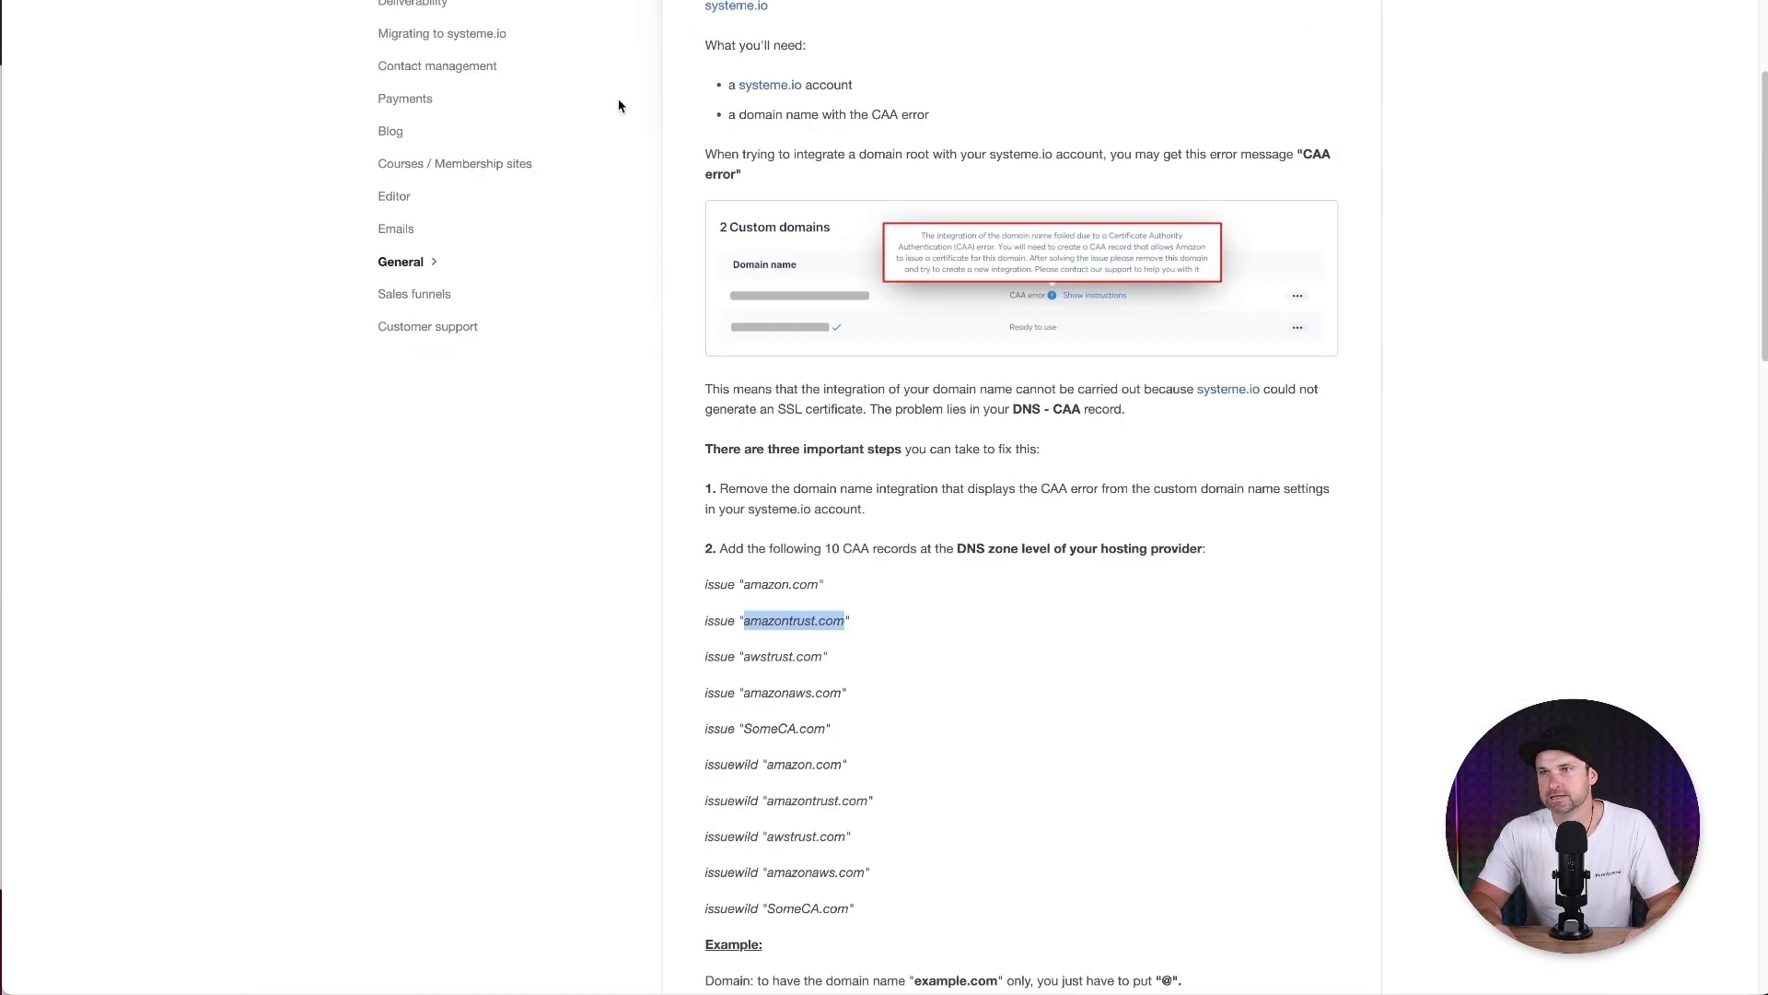
drag(744, 655, 821, 655)
right_click(822, 655)
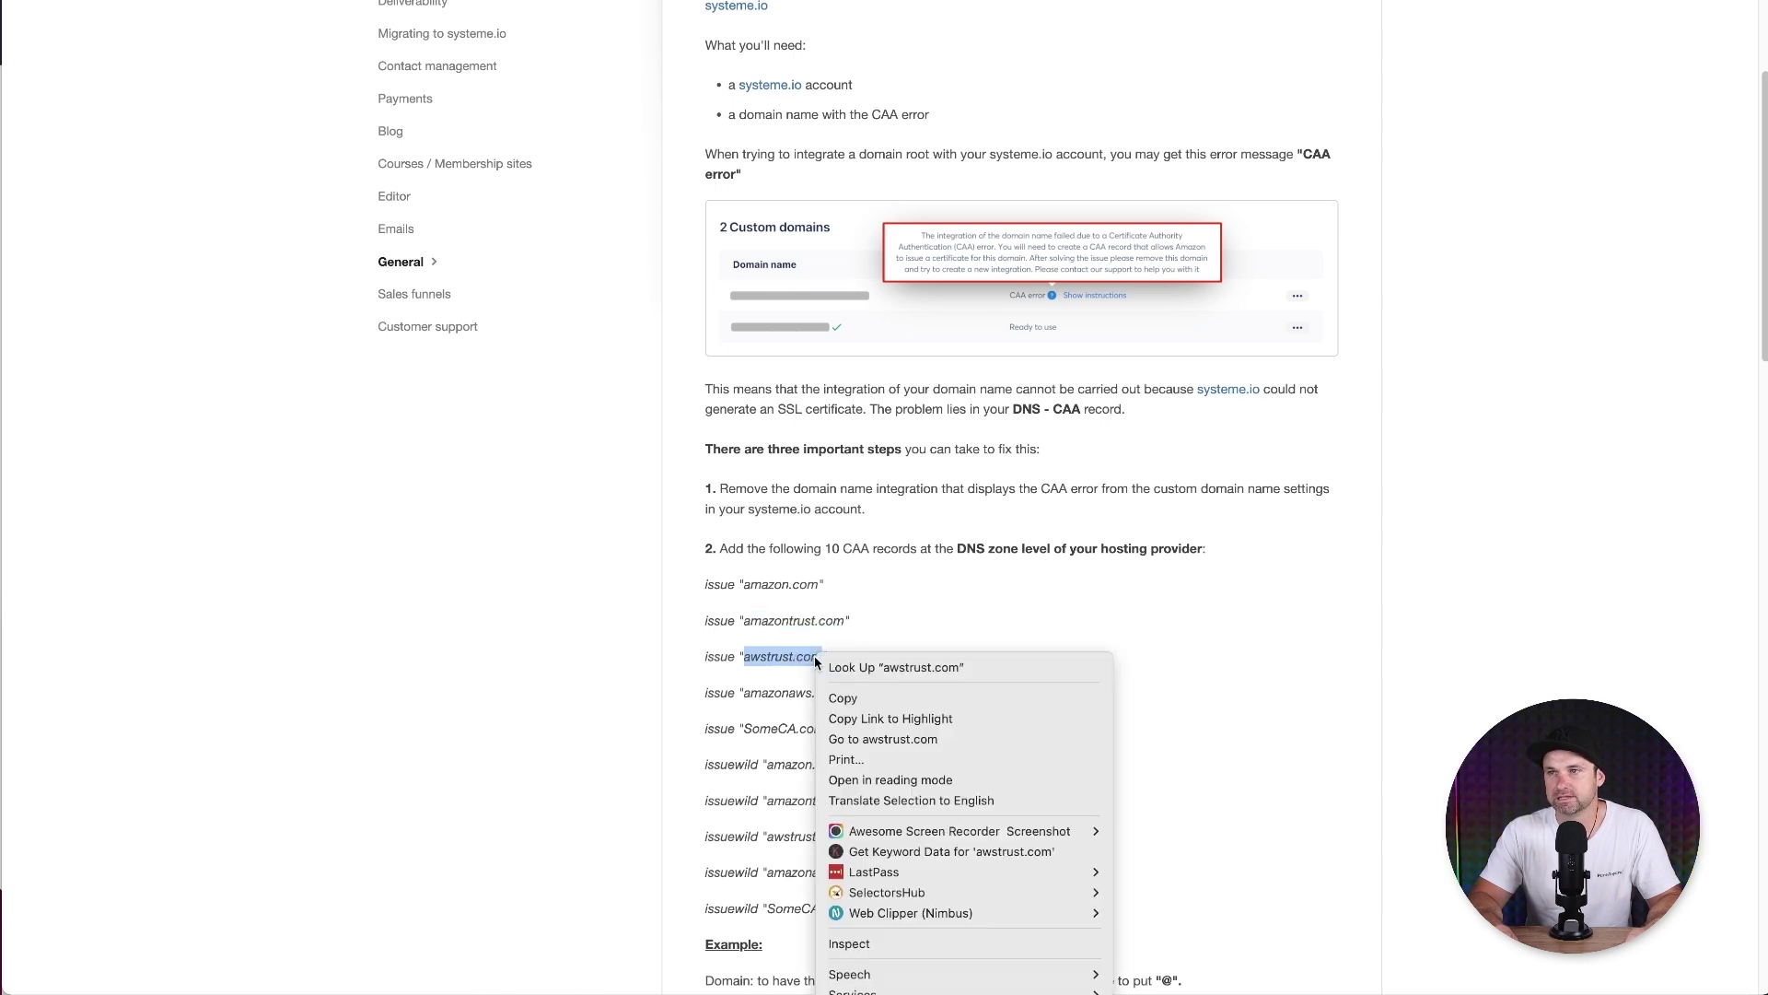
click(843, 698)
key(alt+Tab)
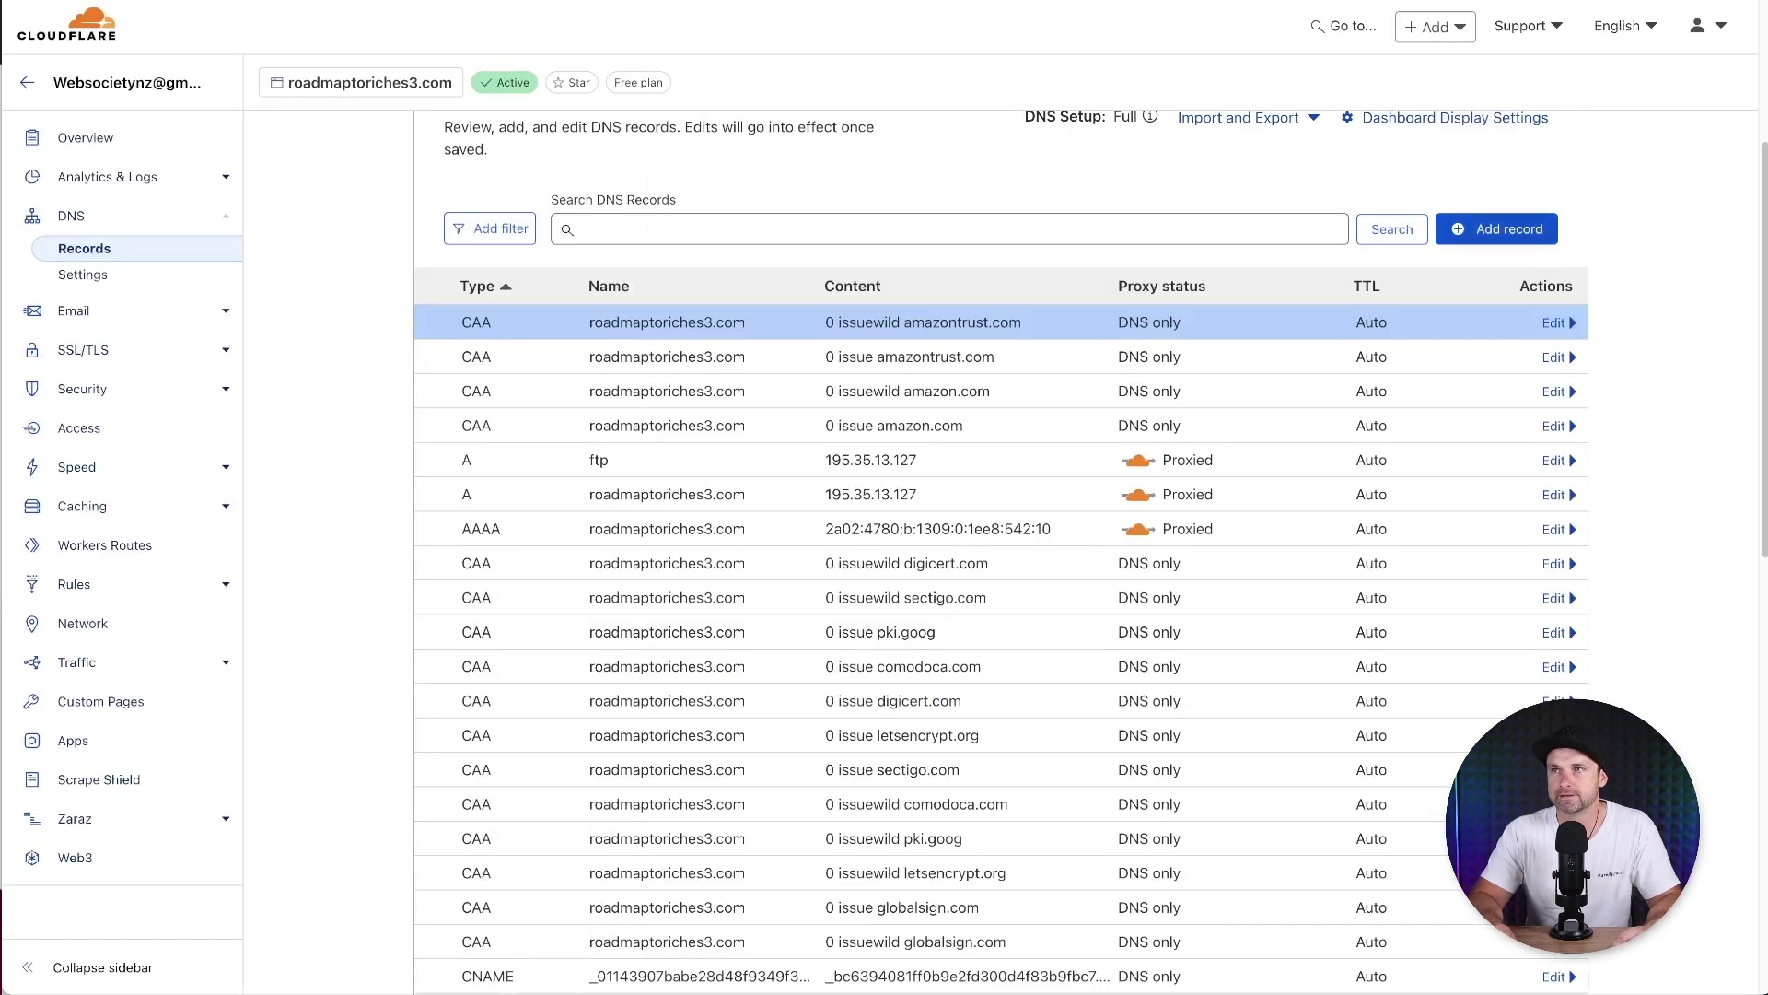
Add a CAA record @ tagged 'Only allow specific hostnames' with CA domain awstrust.com
click(1469, 229)
click(552, 350)
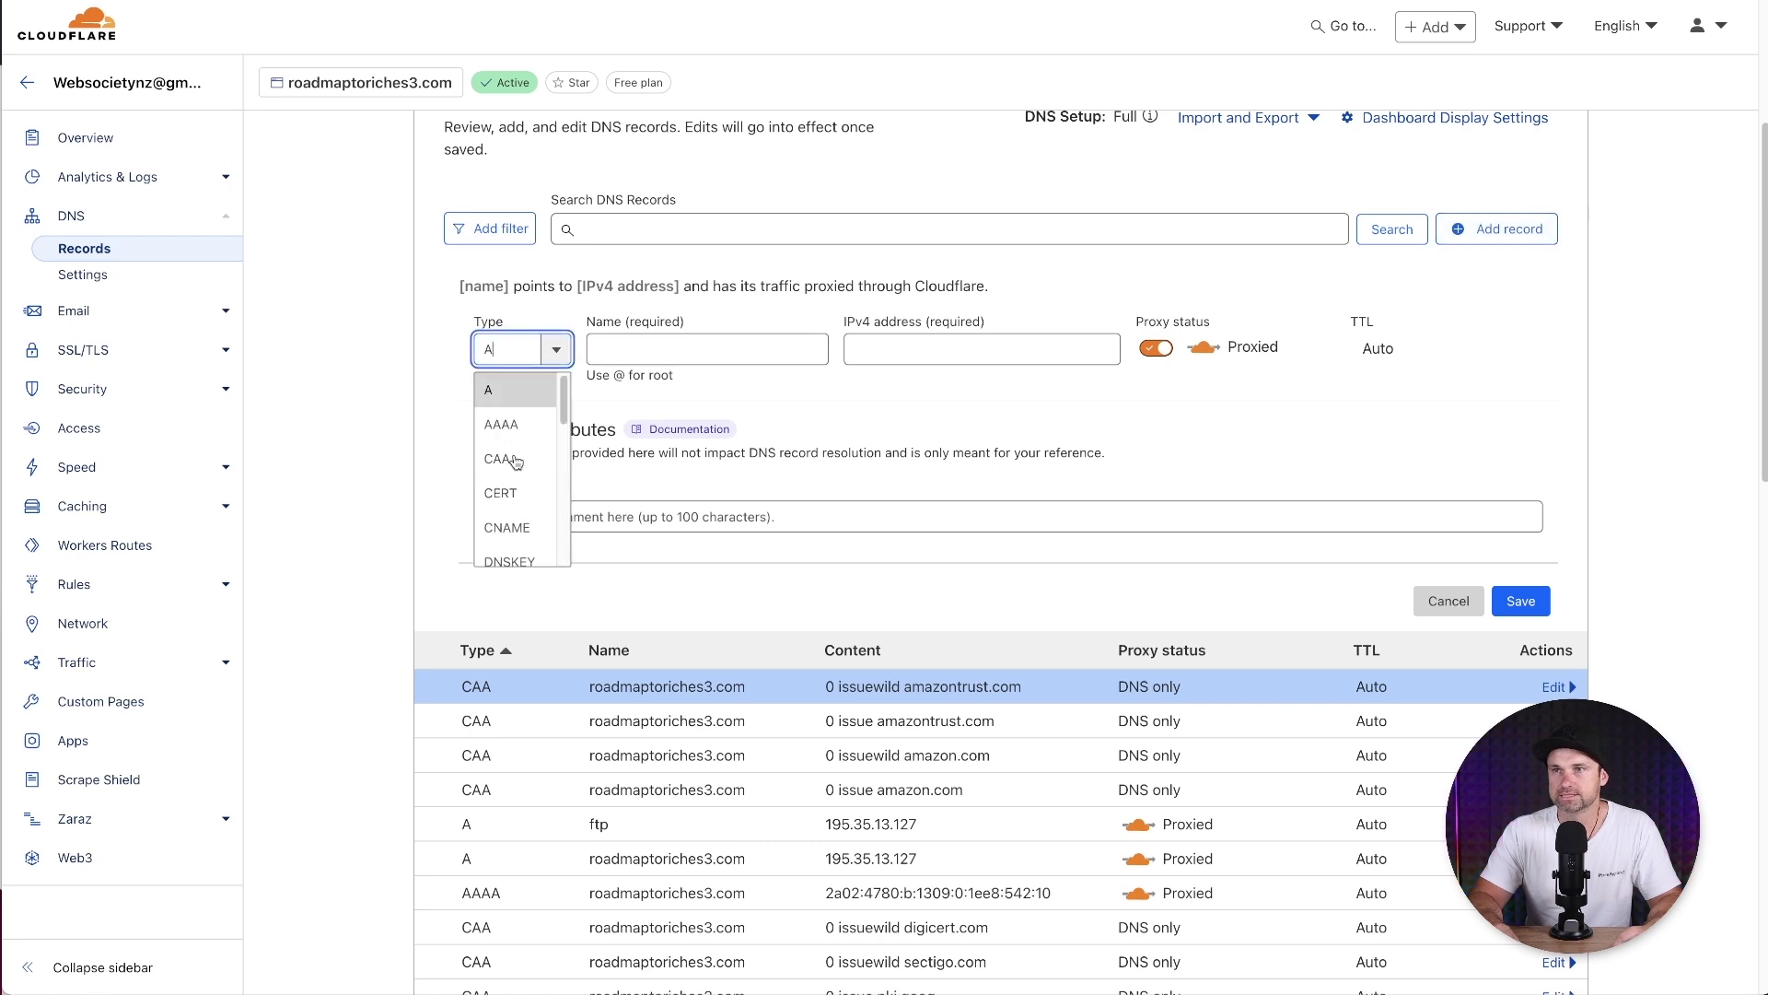
click(502, 461)
click(606, 353)
text(@)
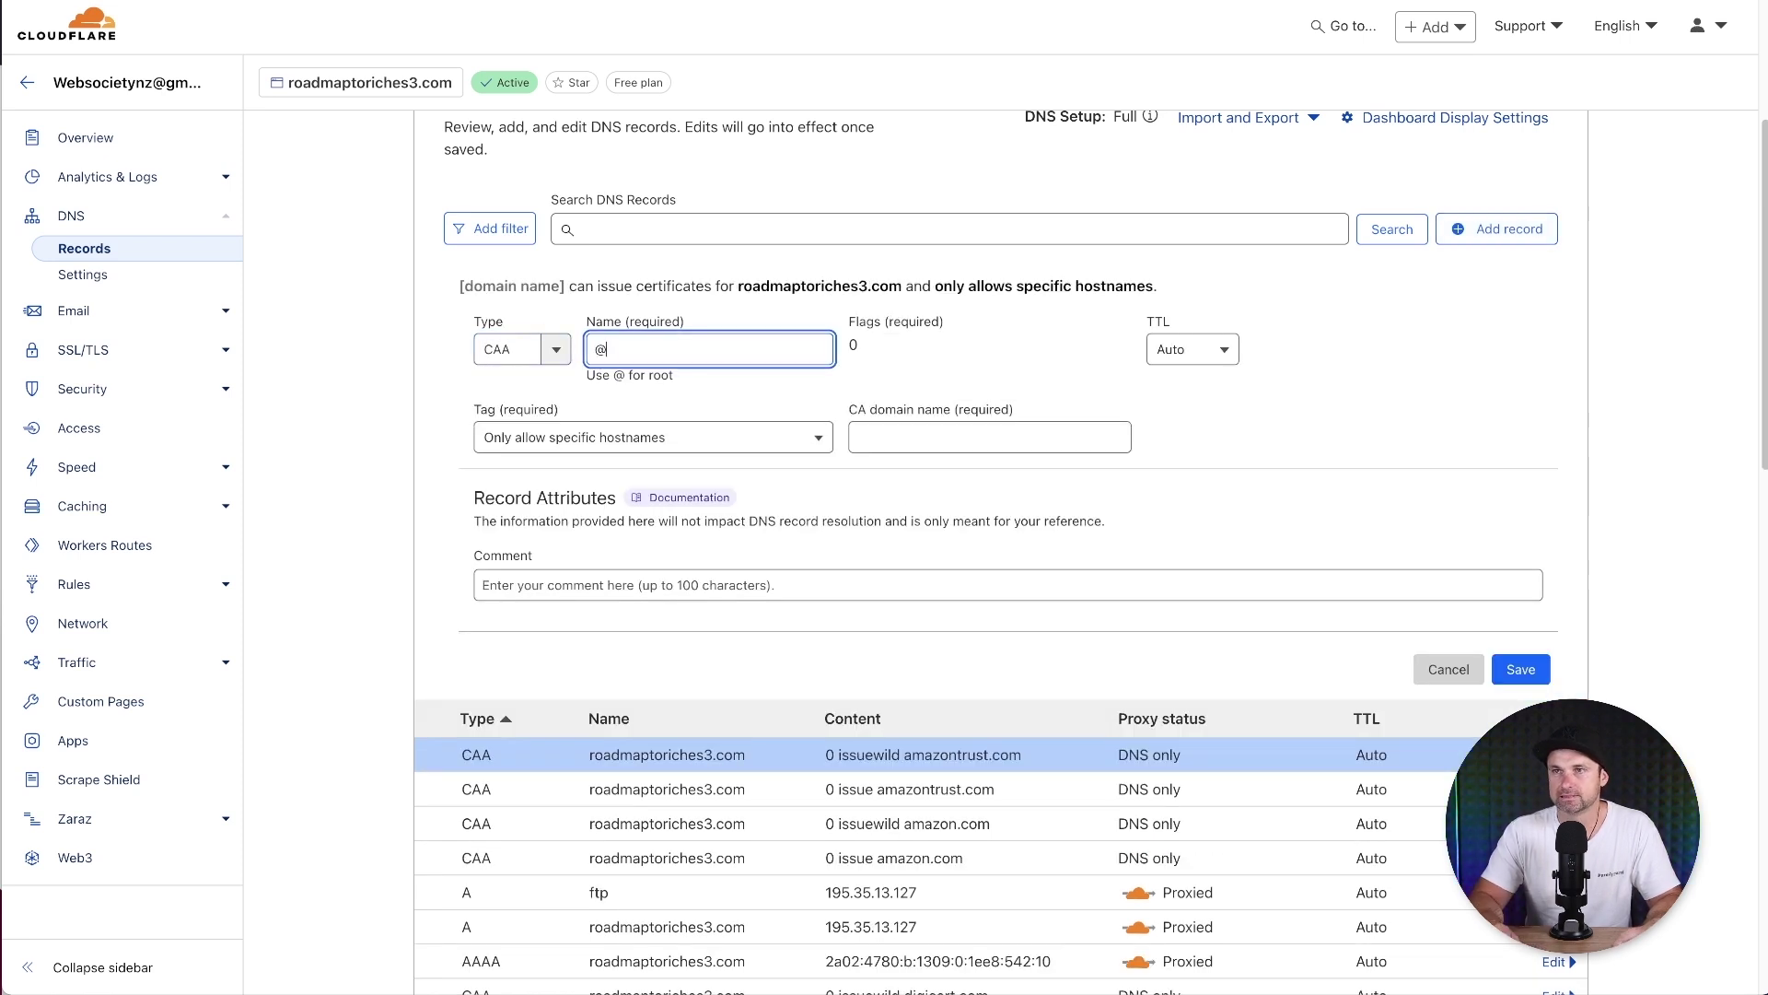
click(696, 441)
click(700, 478)
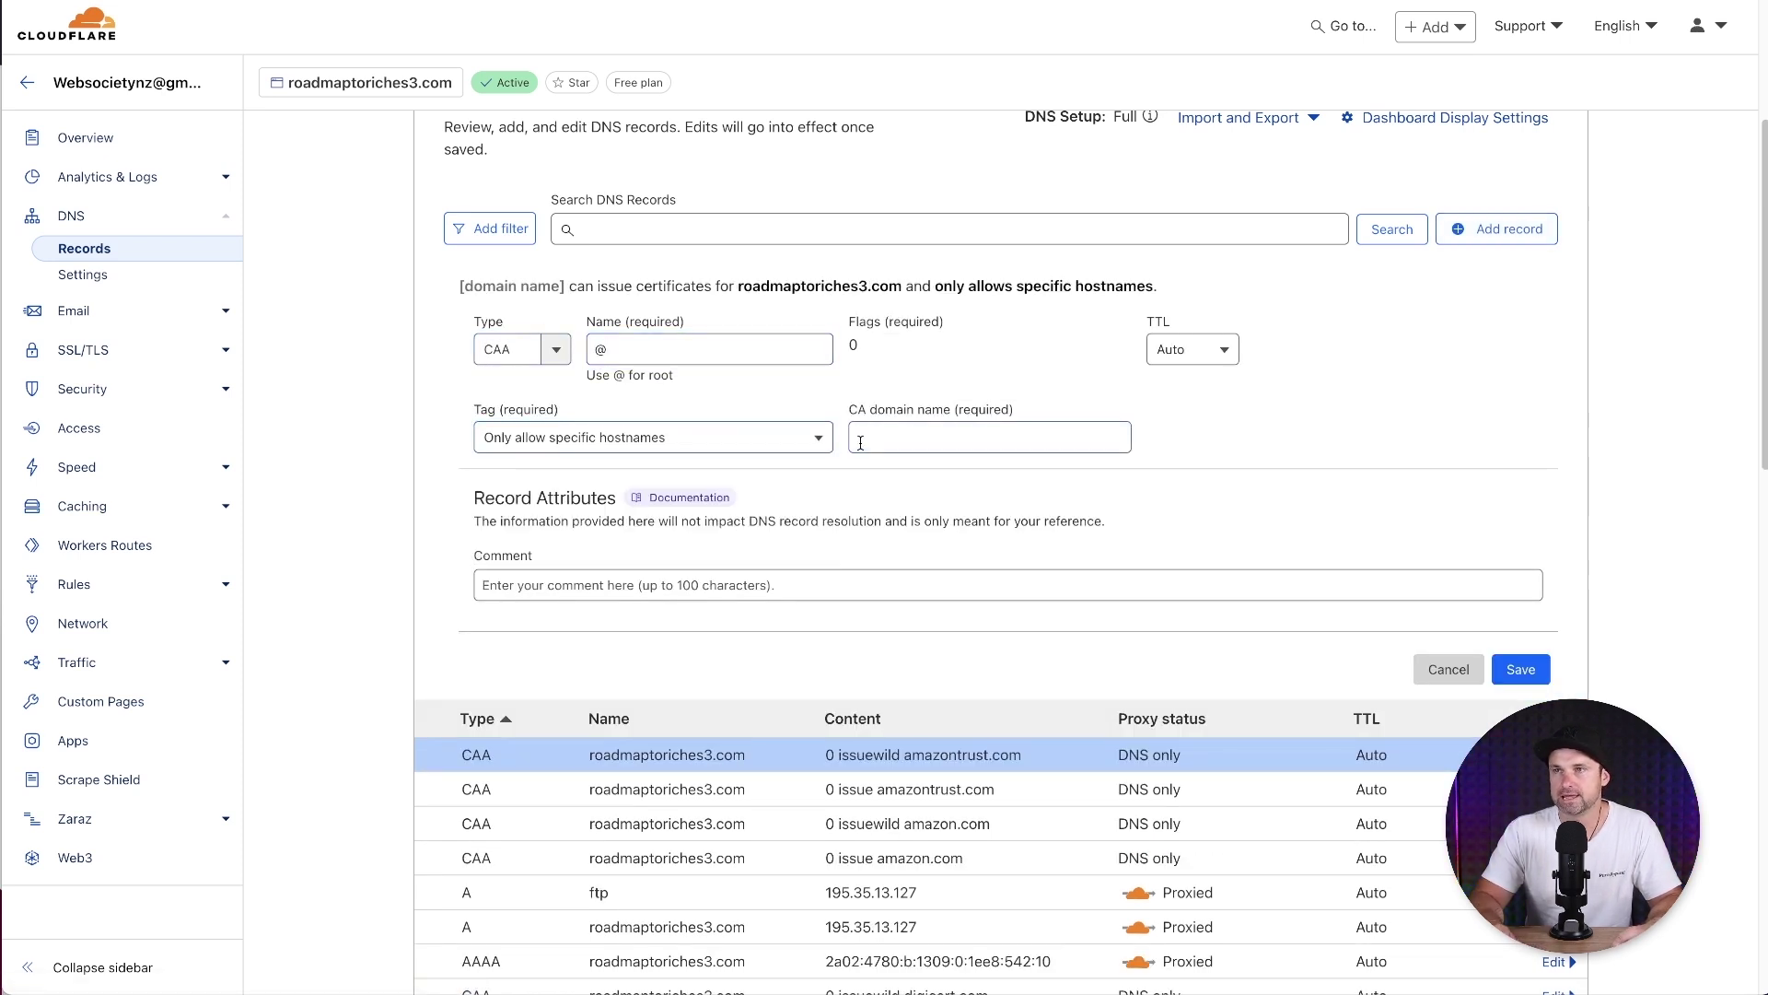
click(921, 442)
key(ctrl+v)
click(1190, 478)
click(1520, 668)
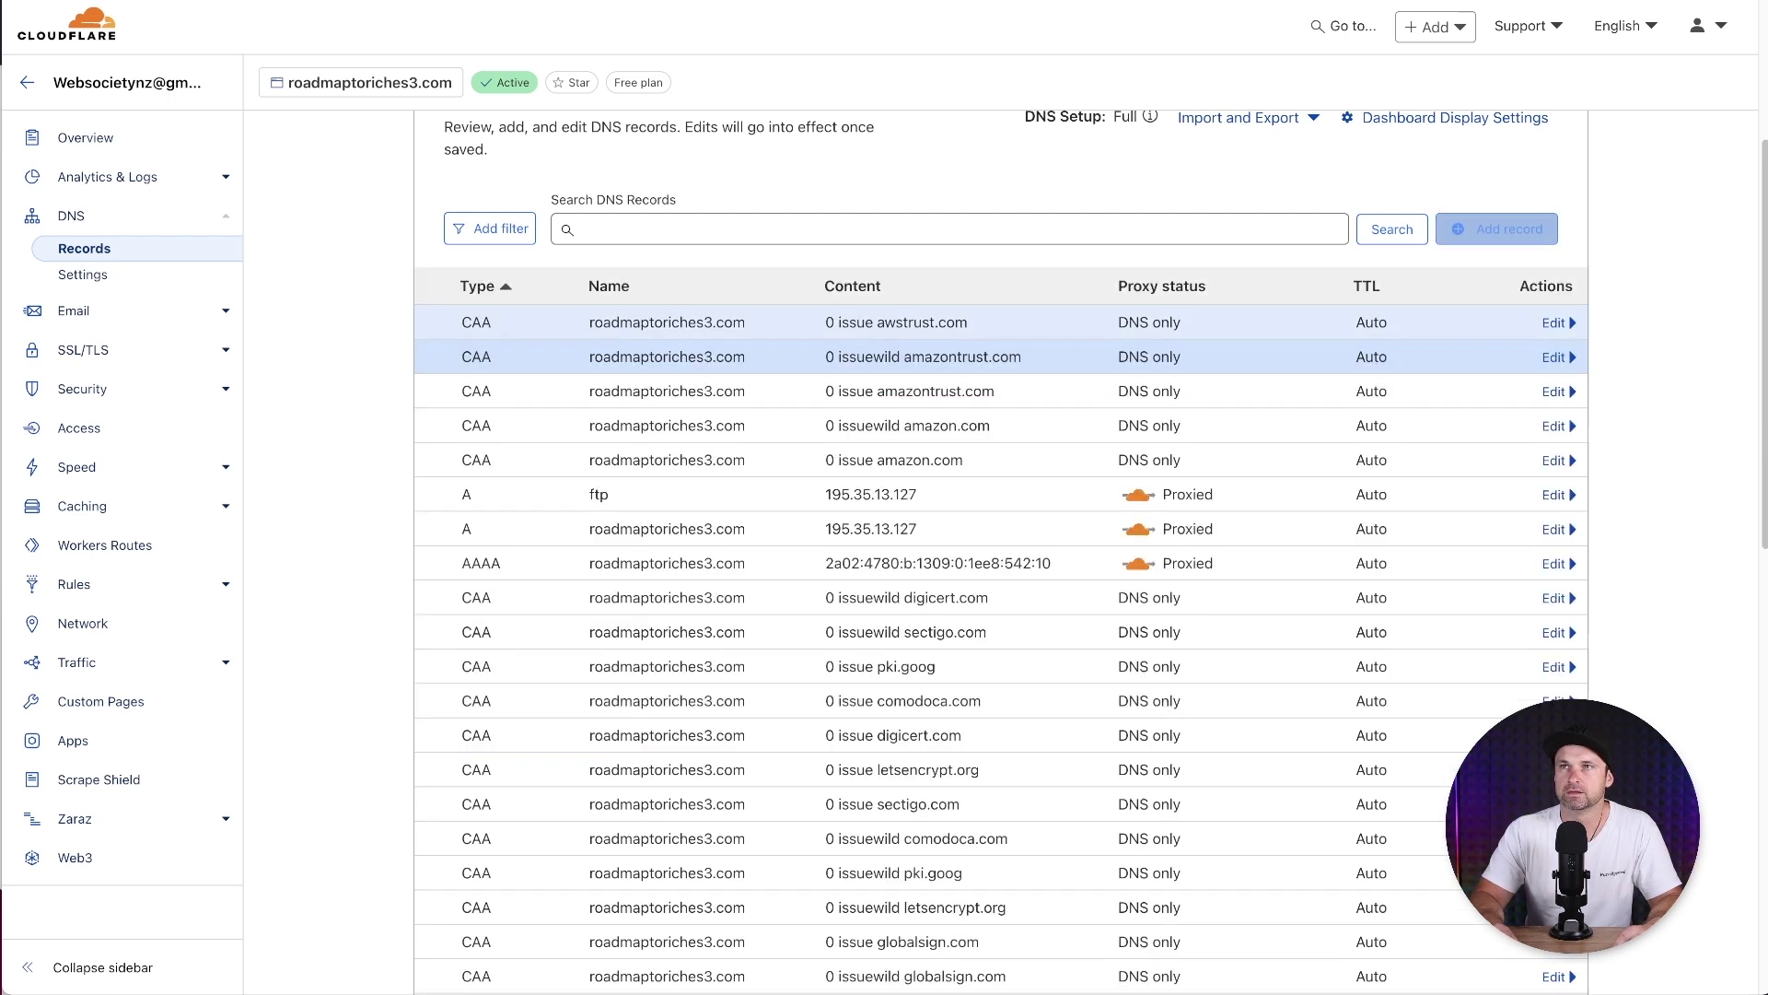
Add a CAA record @ tagged 'Only allow wildcards' with CA domain awstrust.com
click(1497, 228)
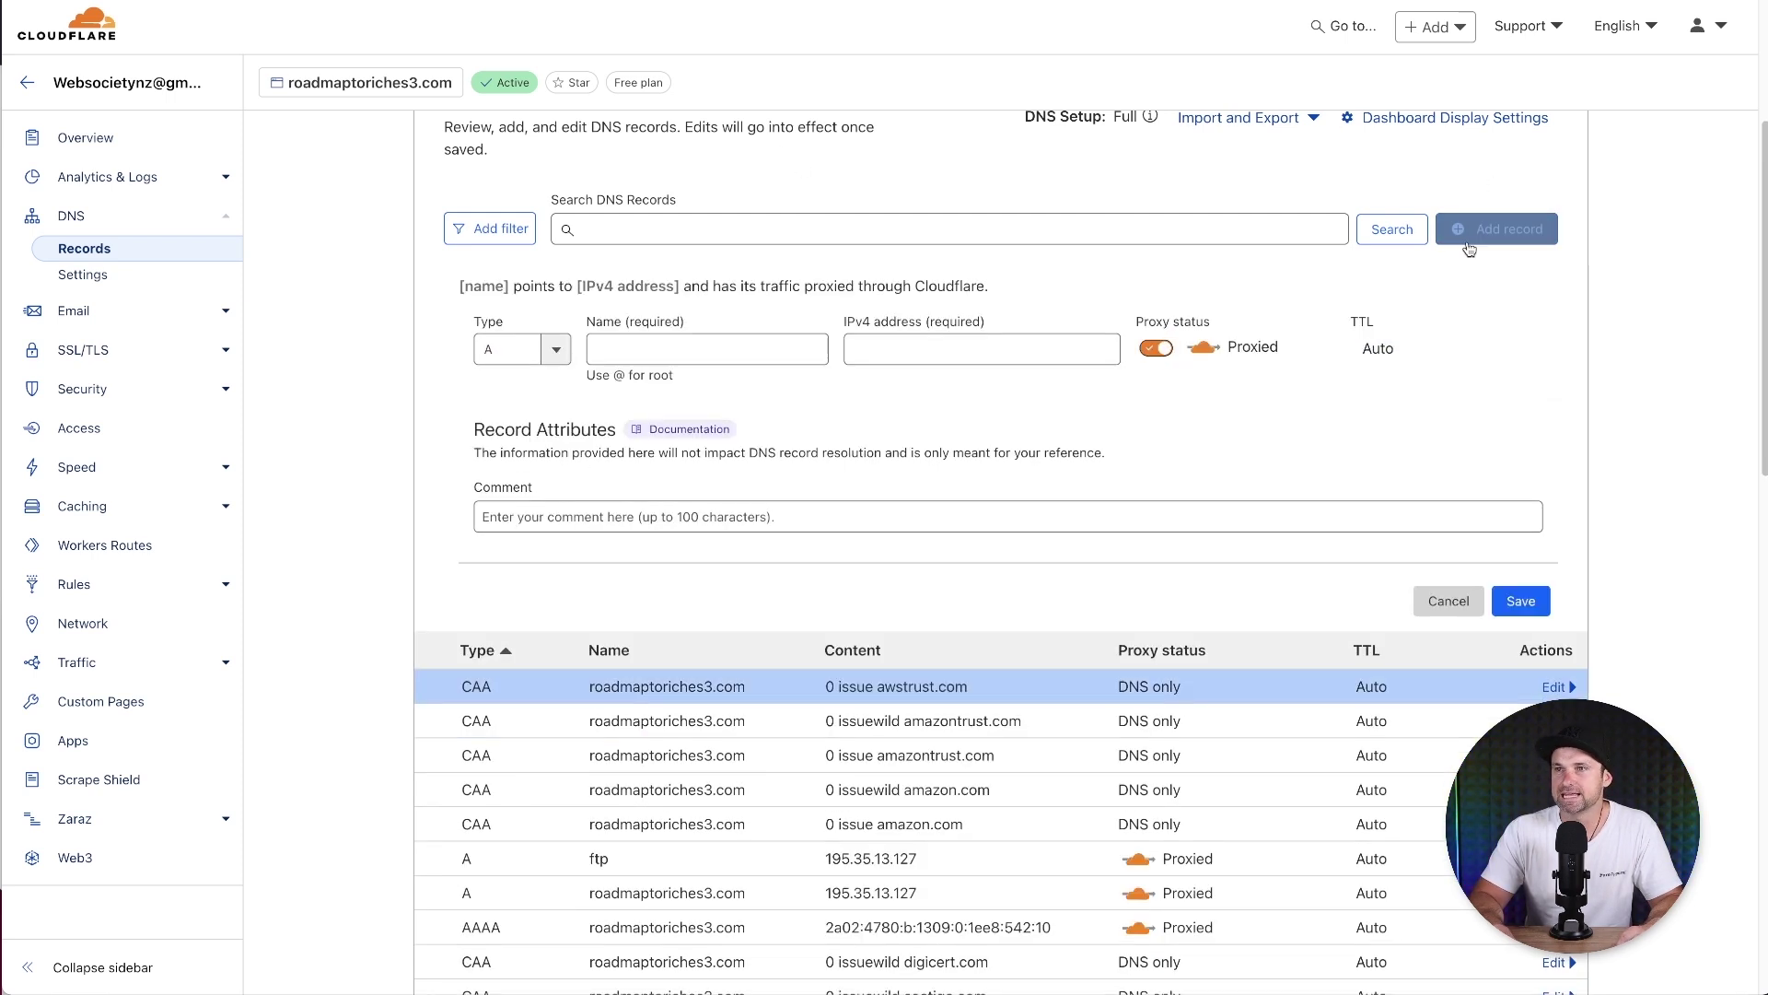
click(557, 354)
click(497, 459)
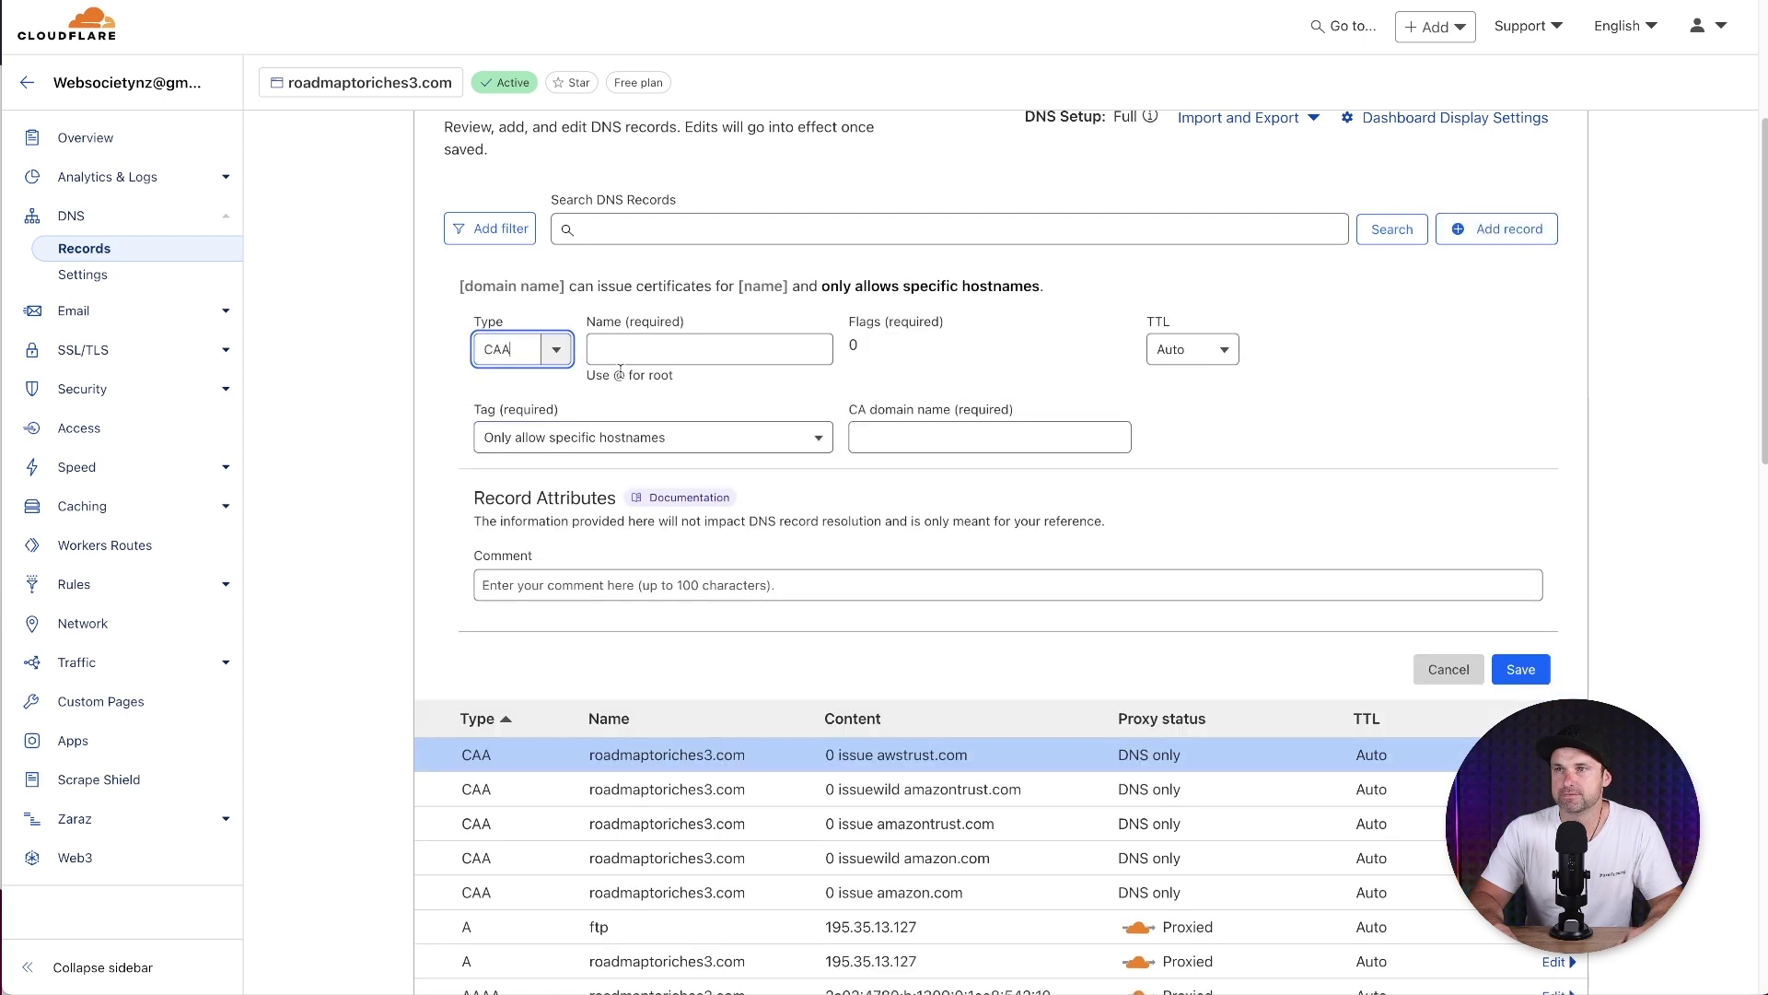
click(710, 349)
text(@)
click(644, 437)
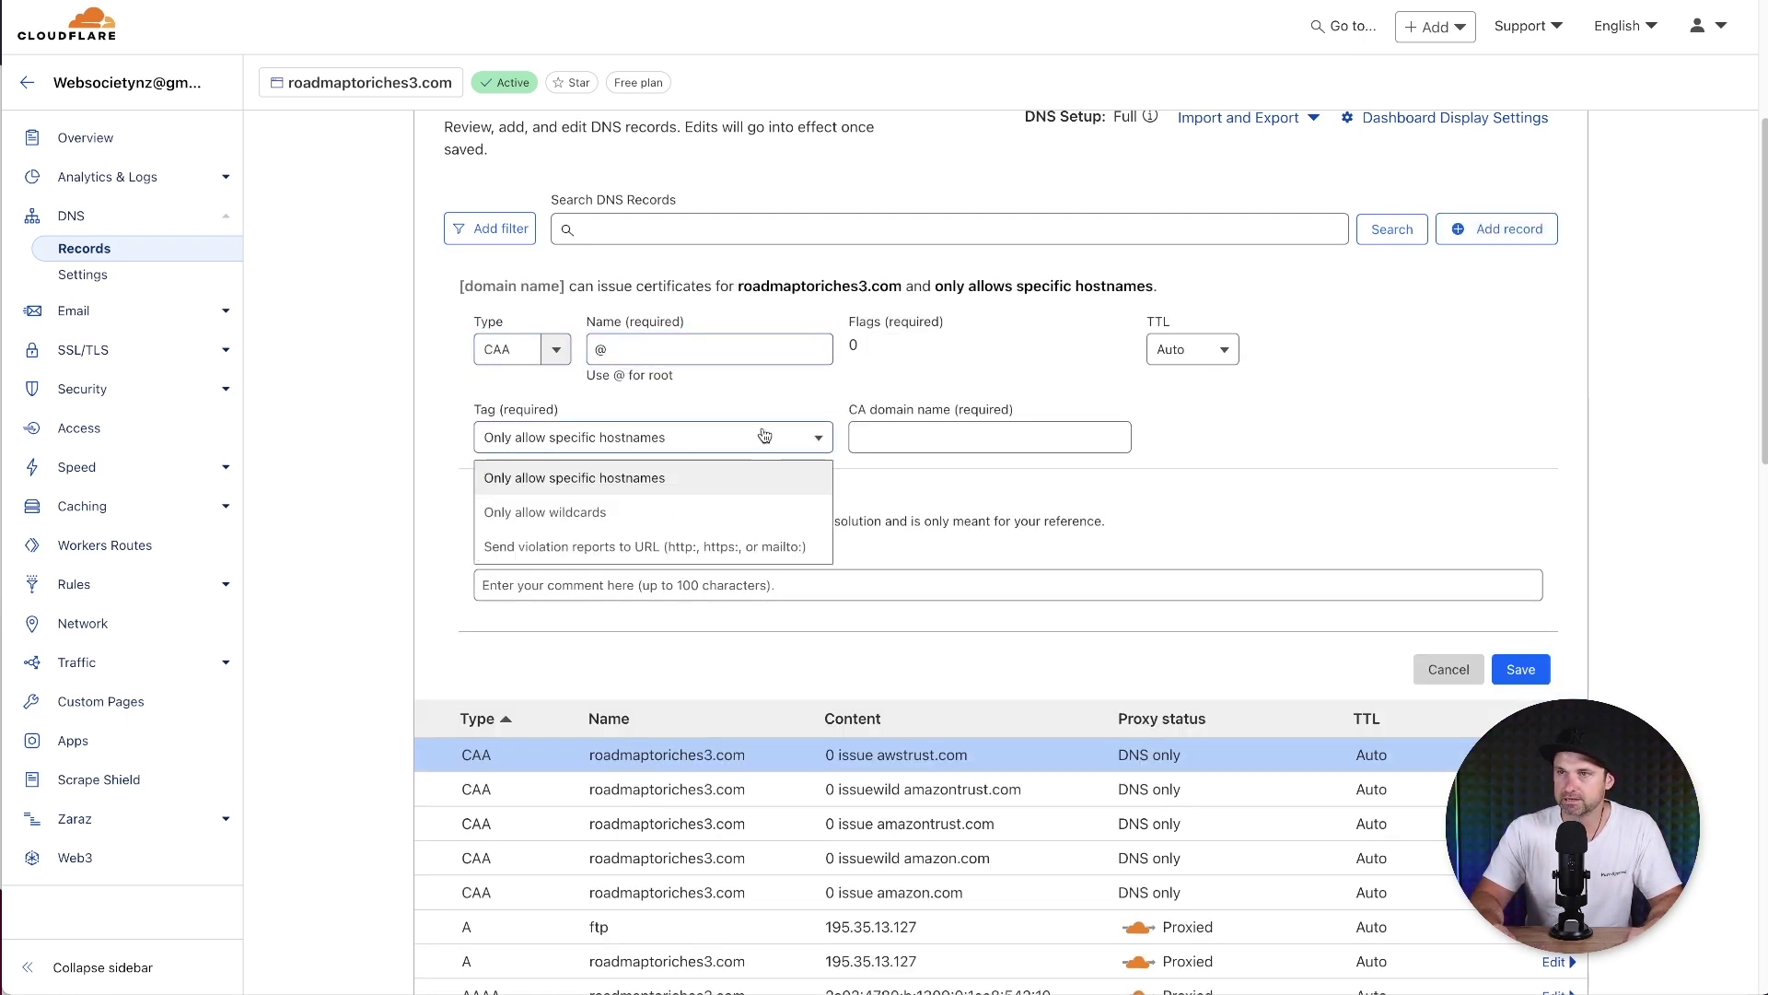
click(693, 504)
click(961, 442)
text(awstrust.com)
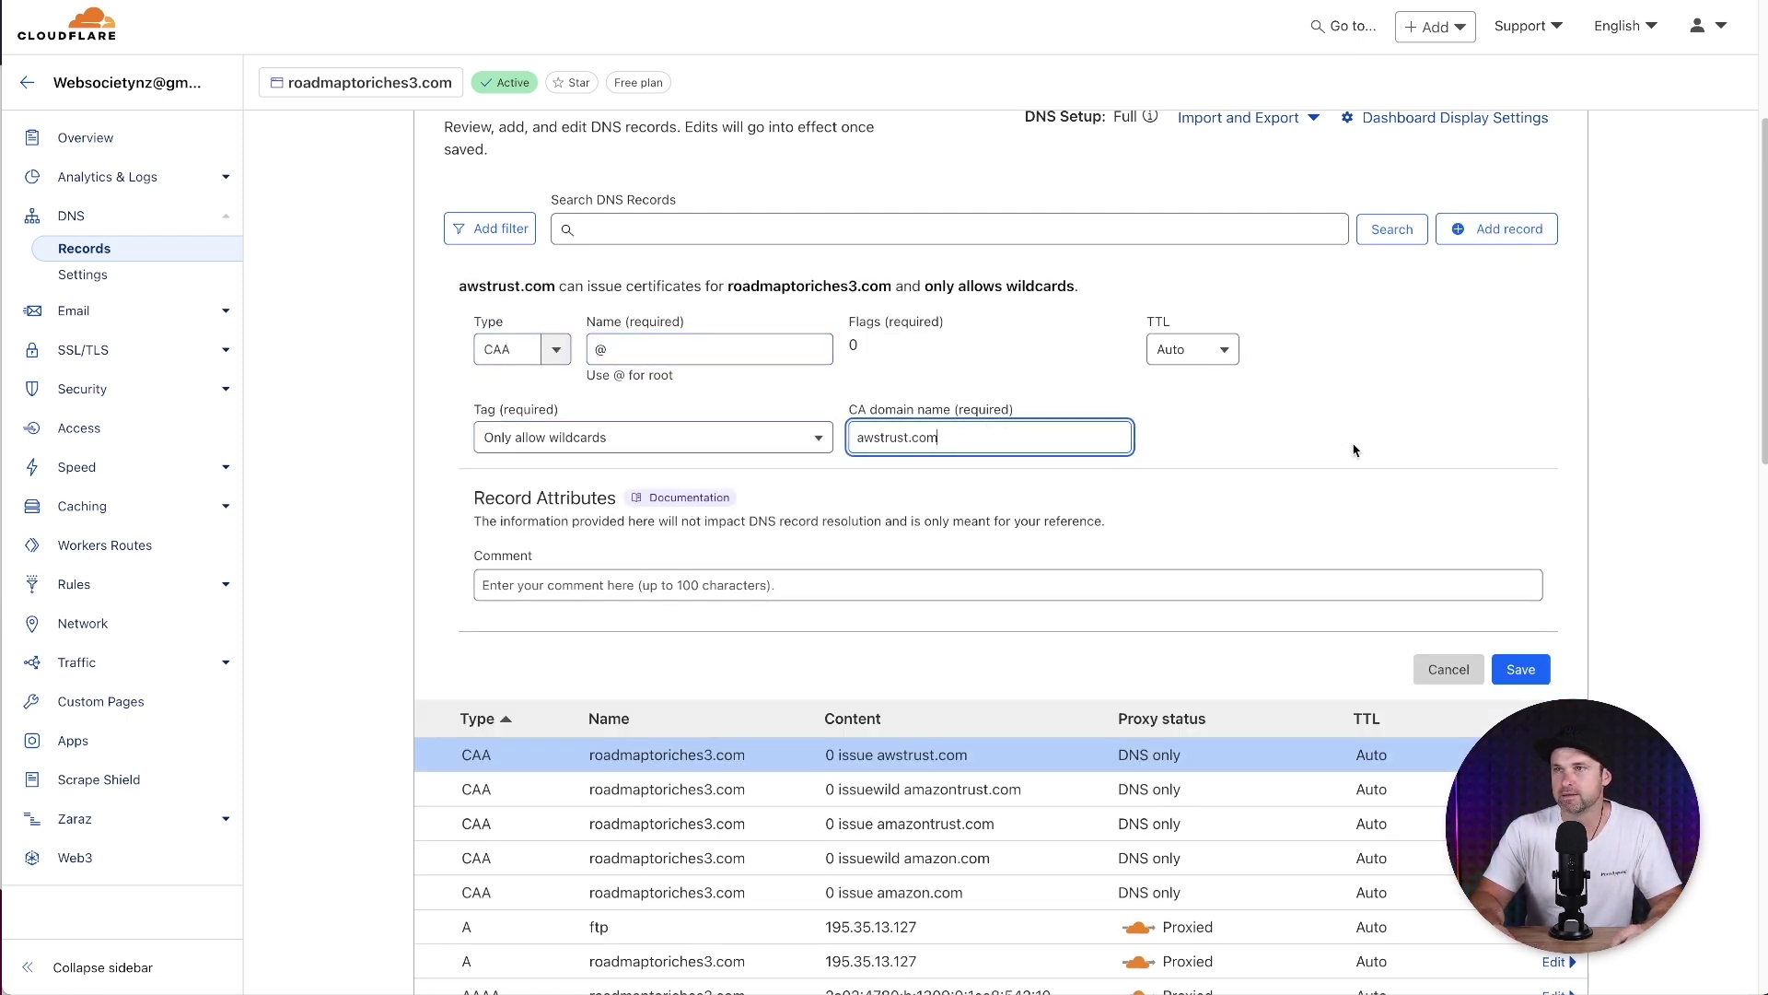
click(1535, 679)
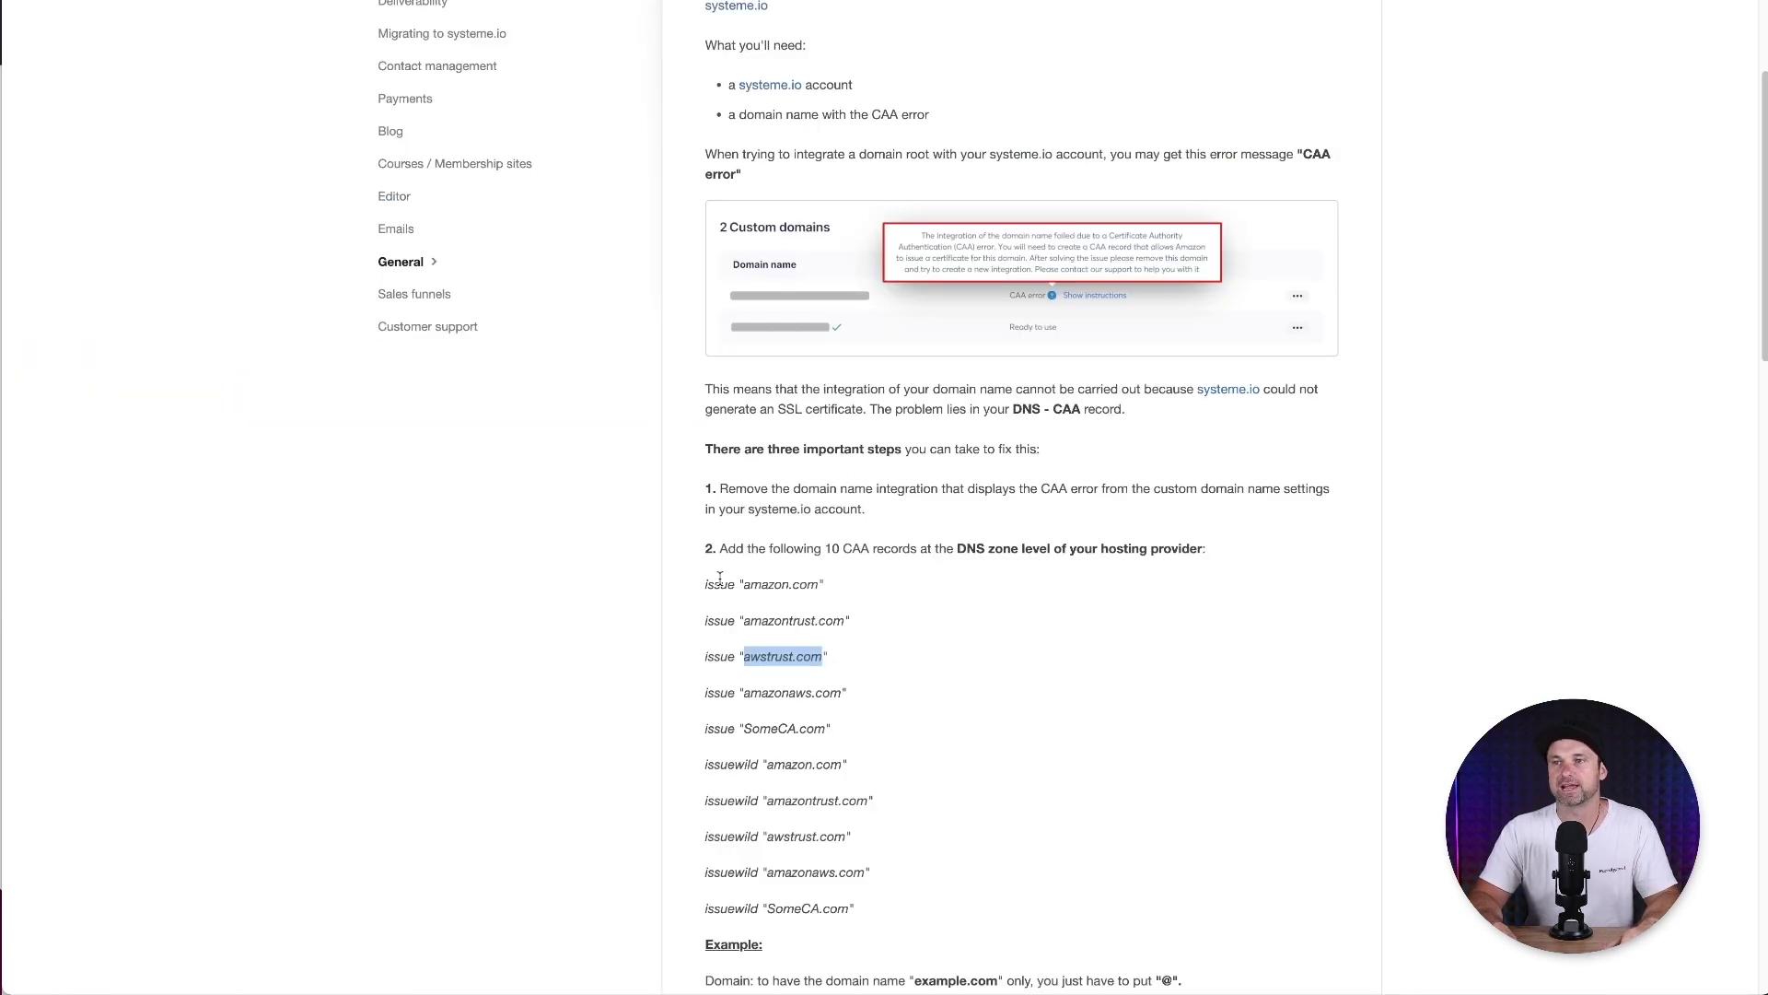
Copy amazonaws.com from the help article's CAA record list
drag(746, 694, 850, 697)
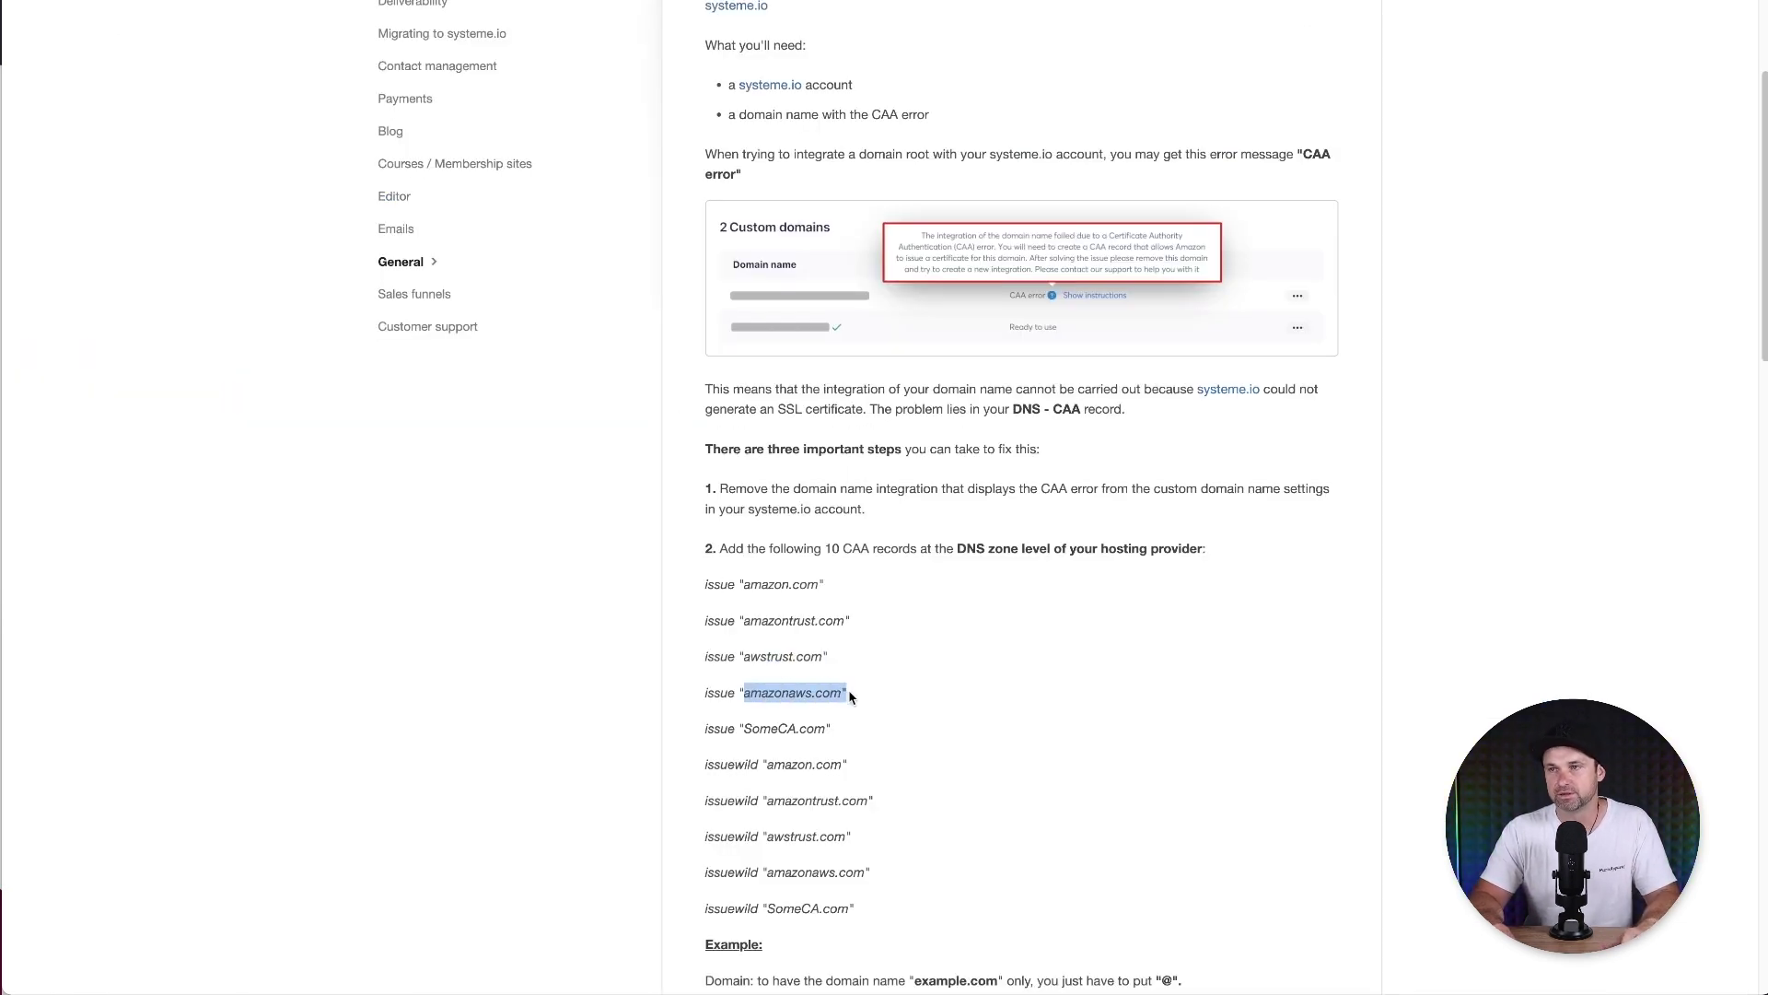
right_click(837, 693)
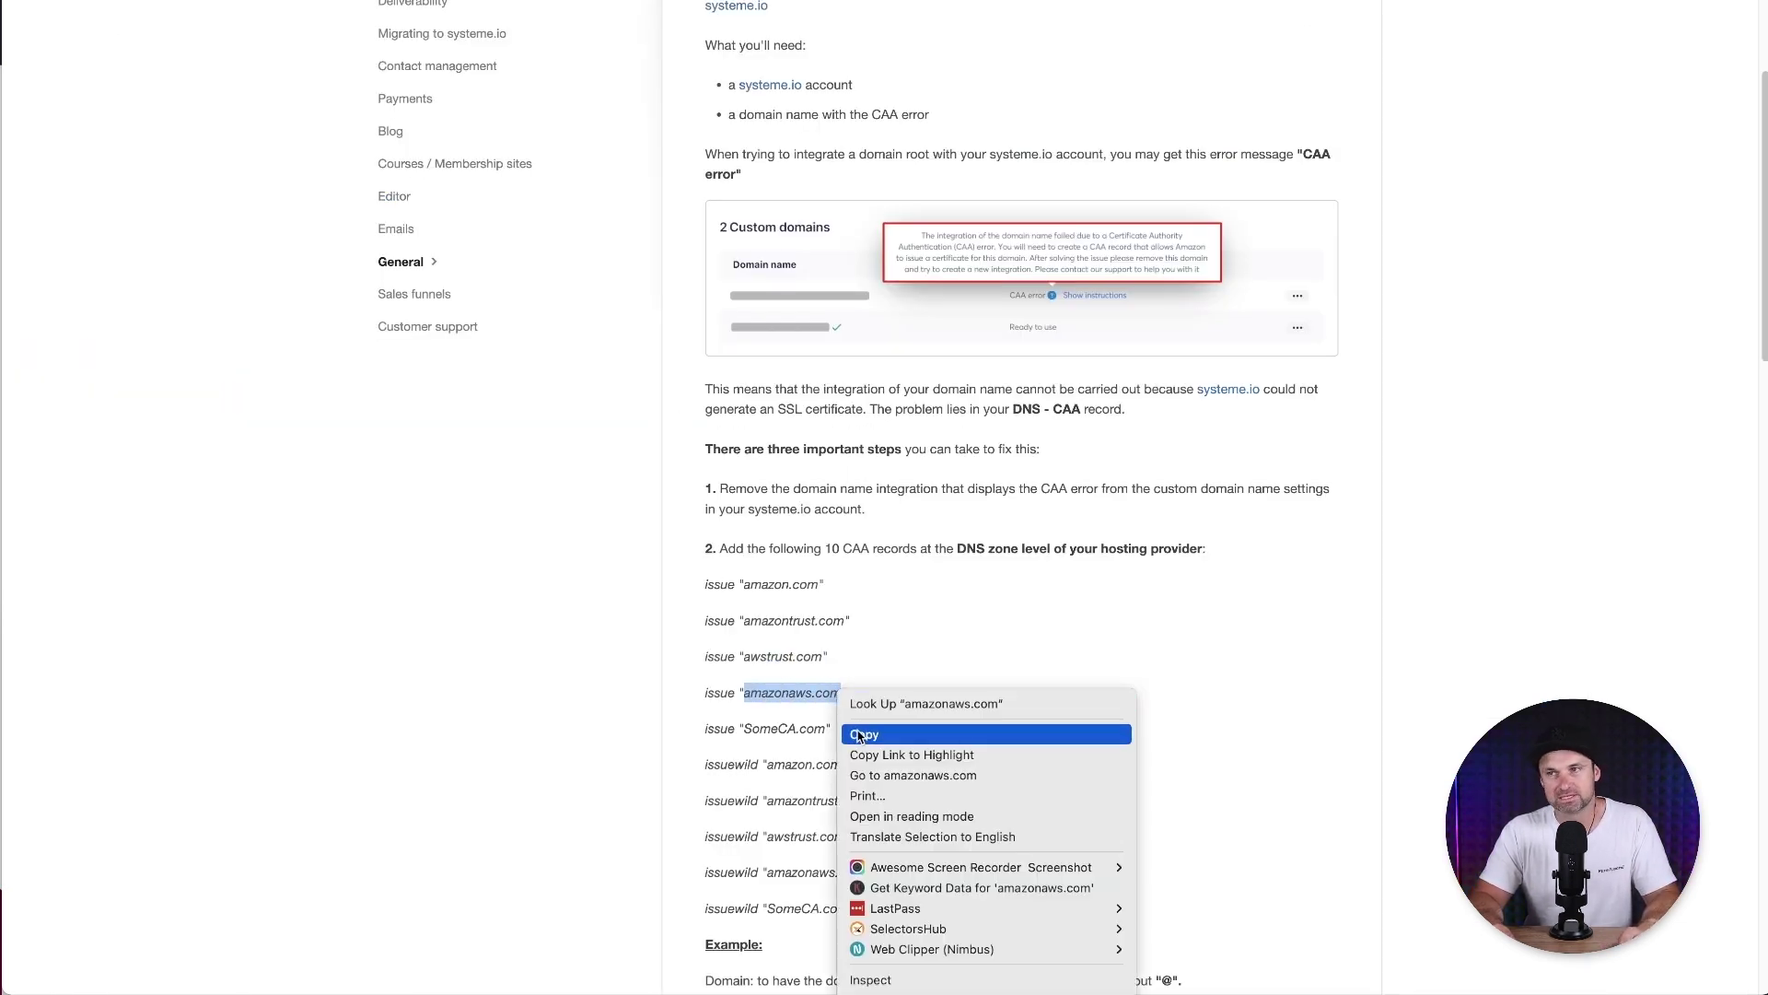
click(861, 734)
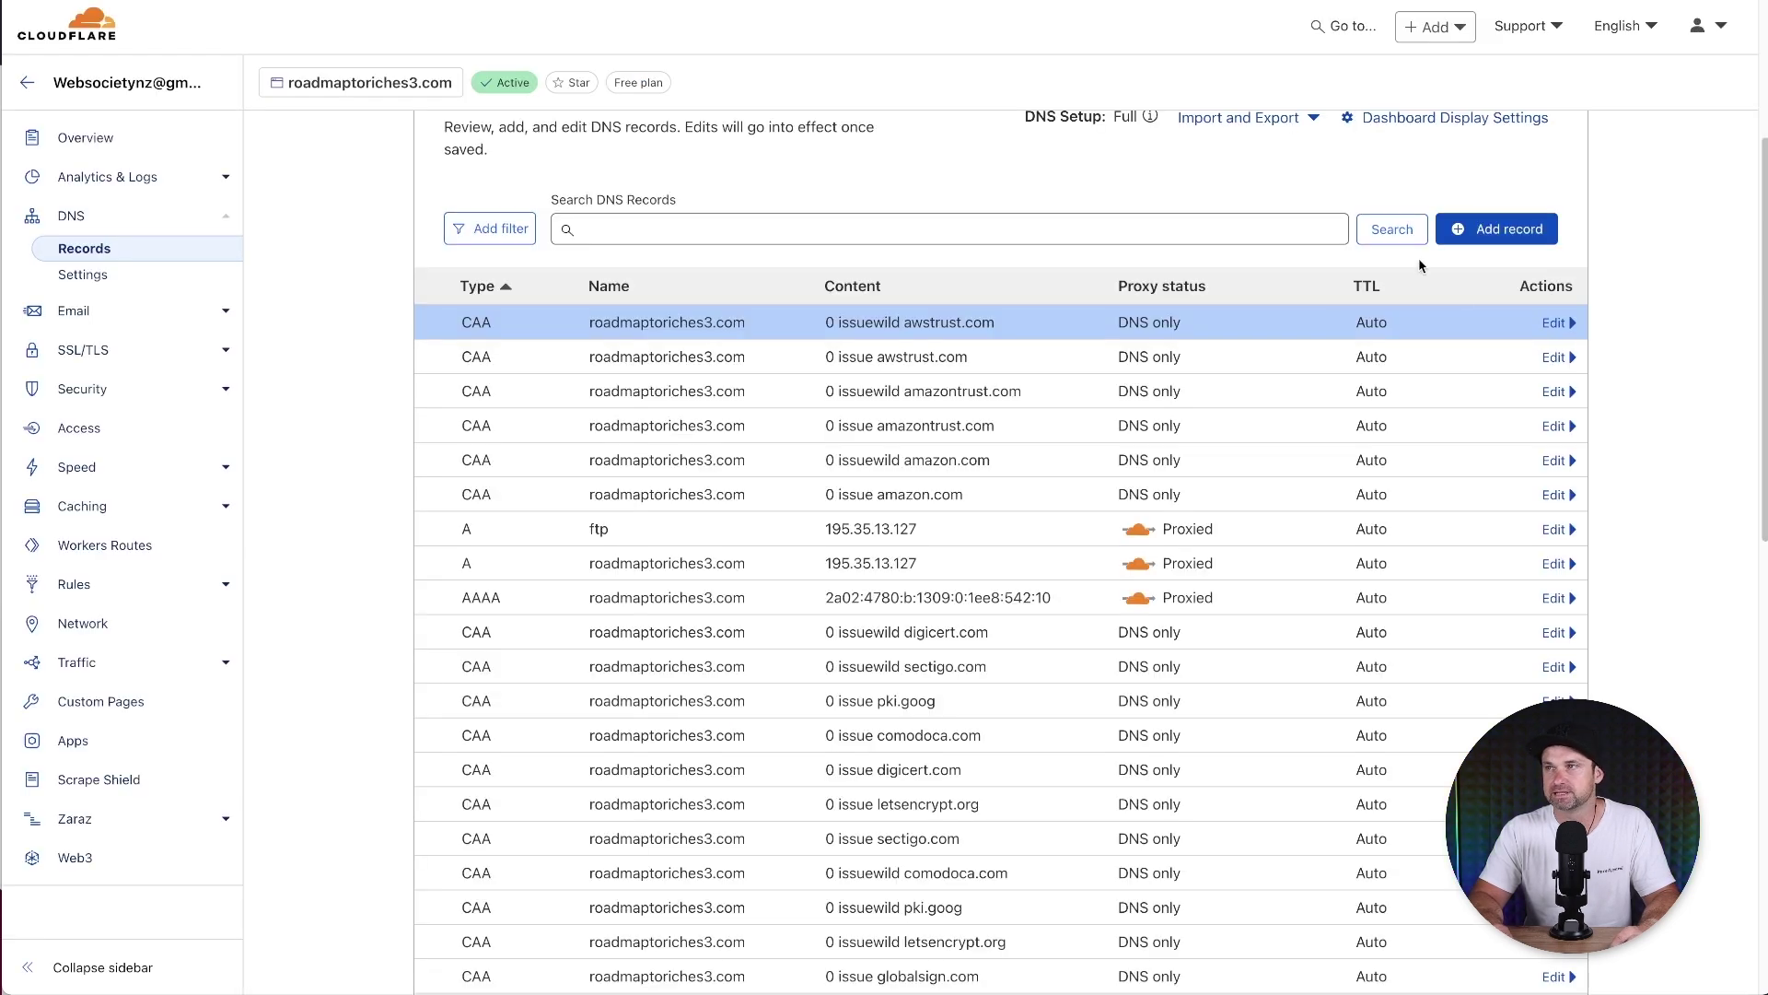
Add a CAA record @ tagged 'Only allow specific hostnames' with CA domain amazonaws.com
click(1454, 232)
click(522, 349)
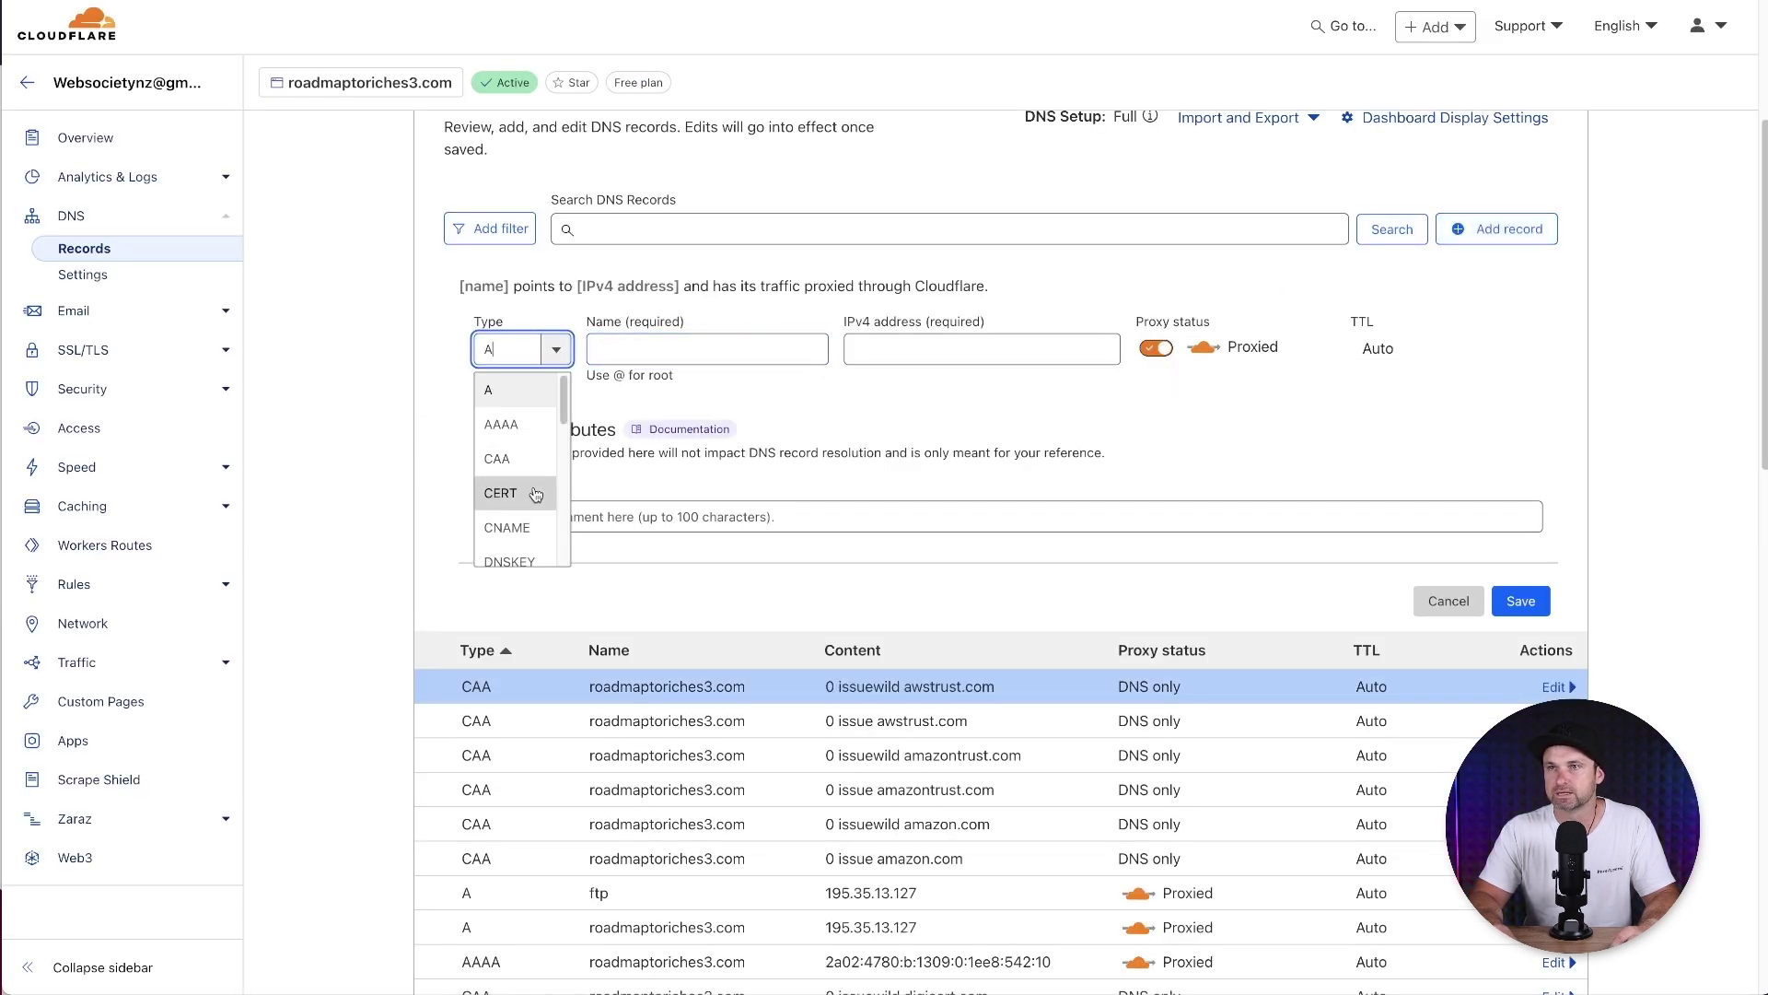
click(536, 474)
click(609, 350)
text(@)
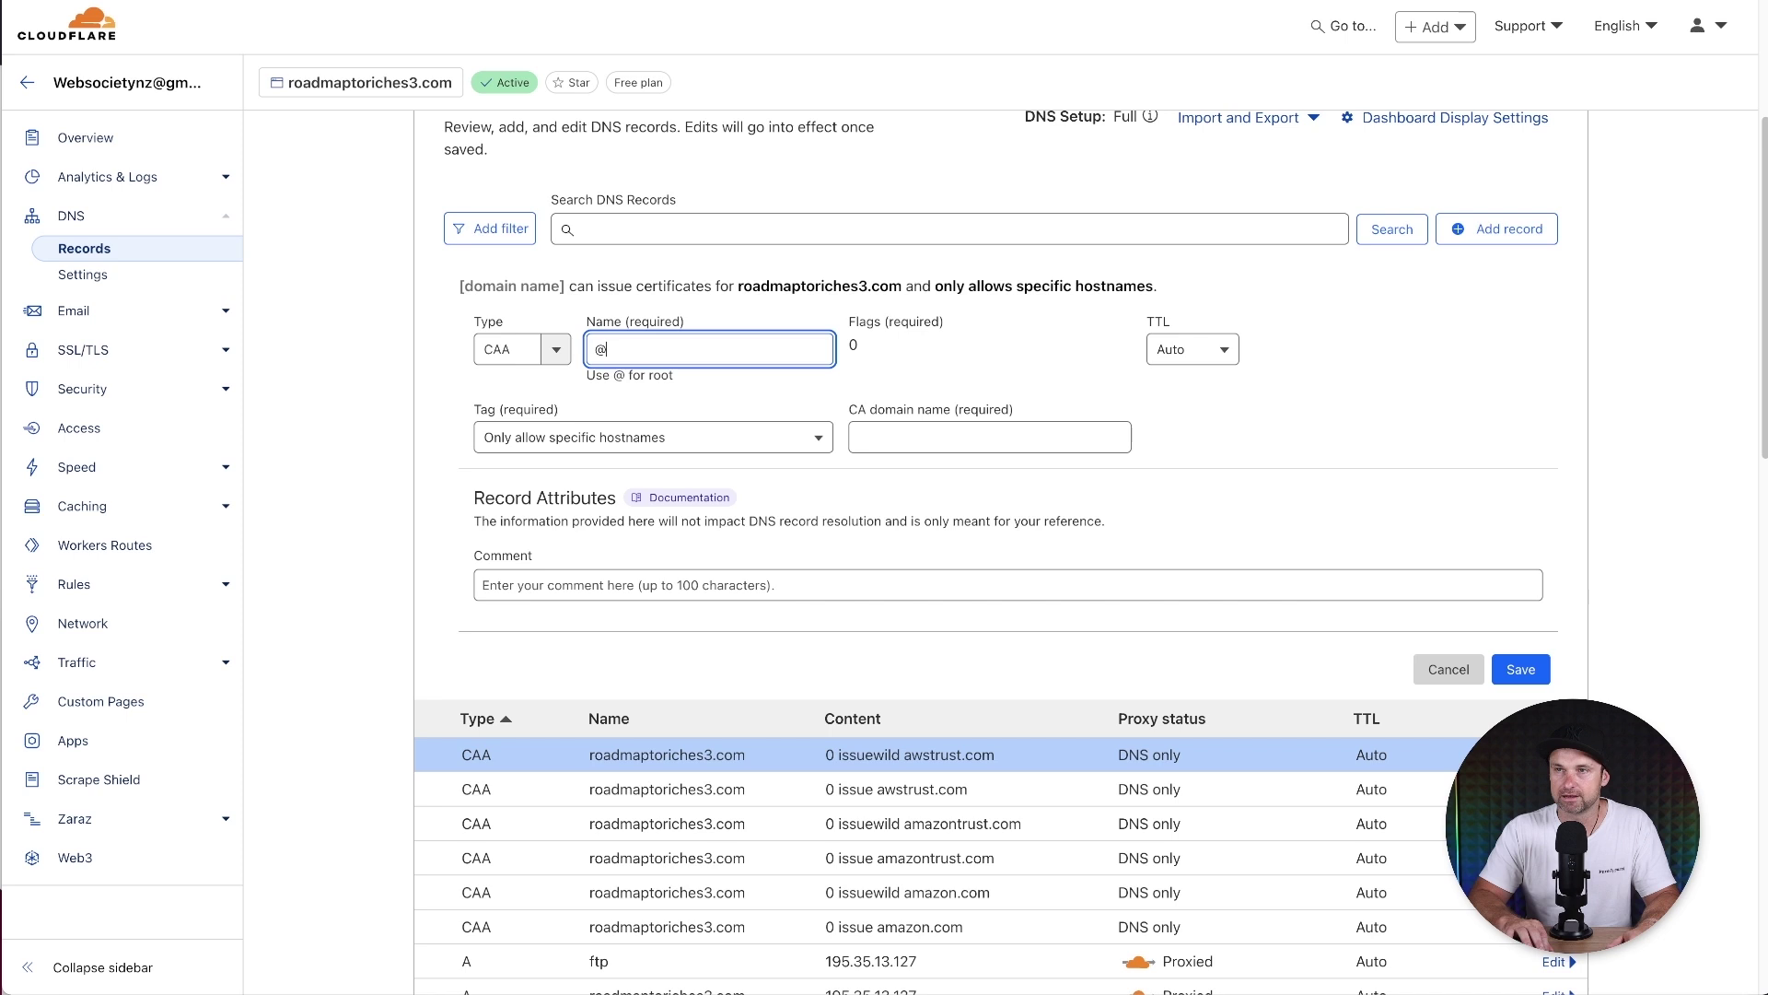
click(612, 436)
click(599, 474)
click(958, 438)
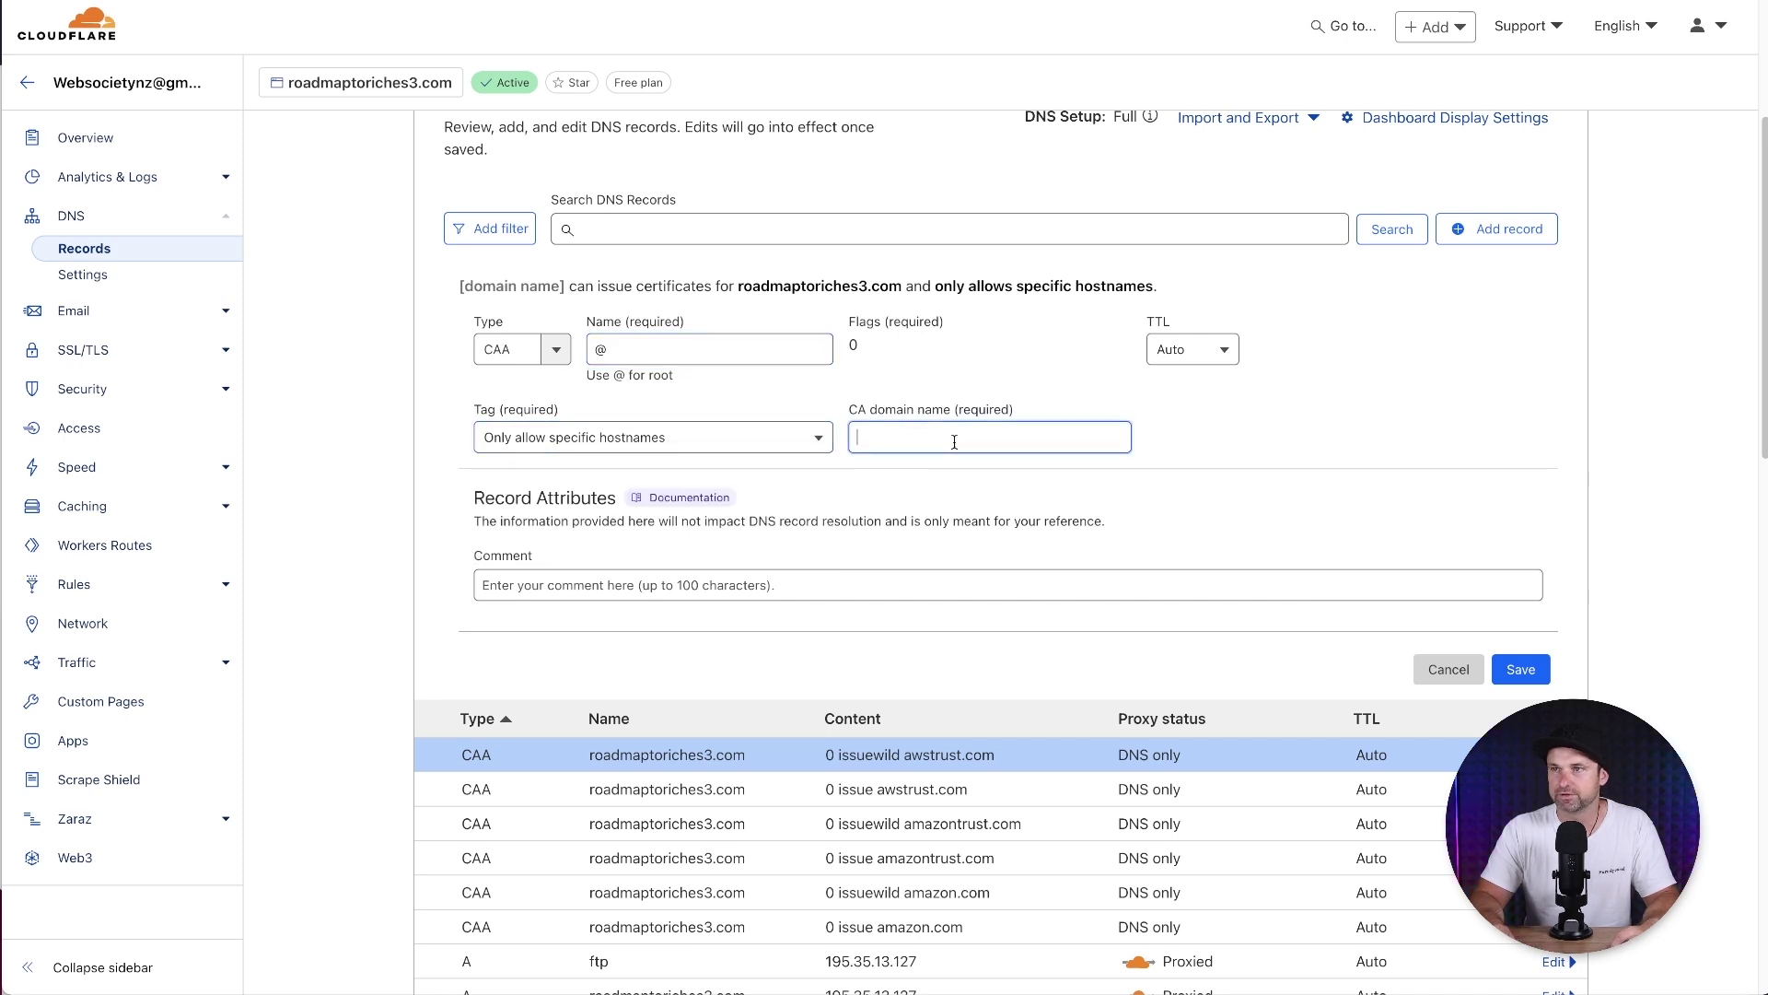
text(amazonaws.com)
click(1521, 669)
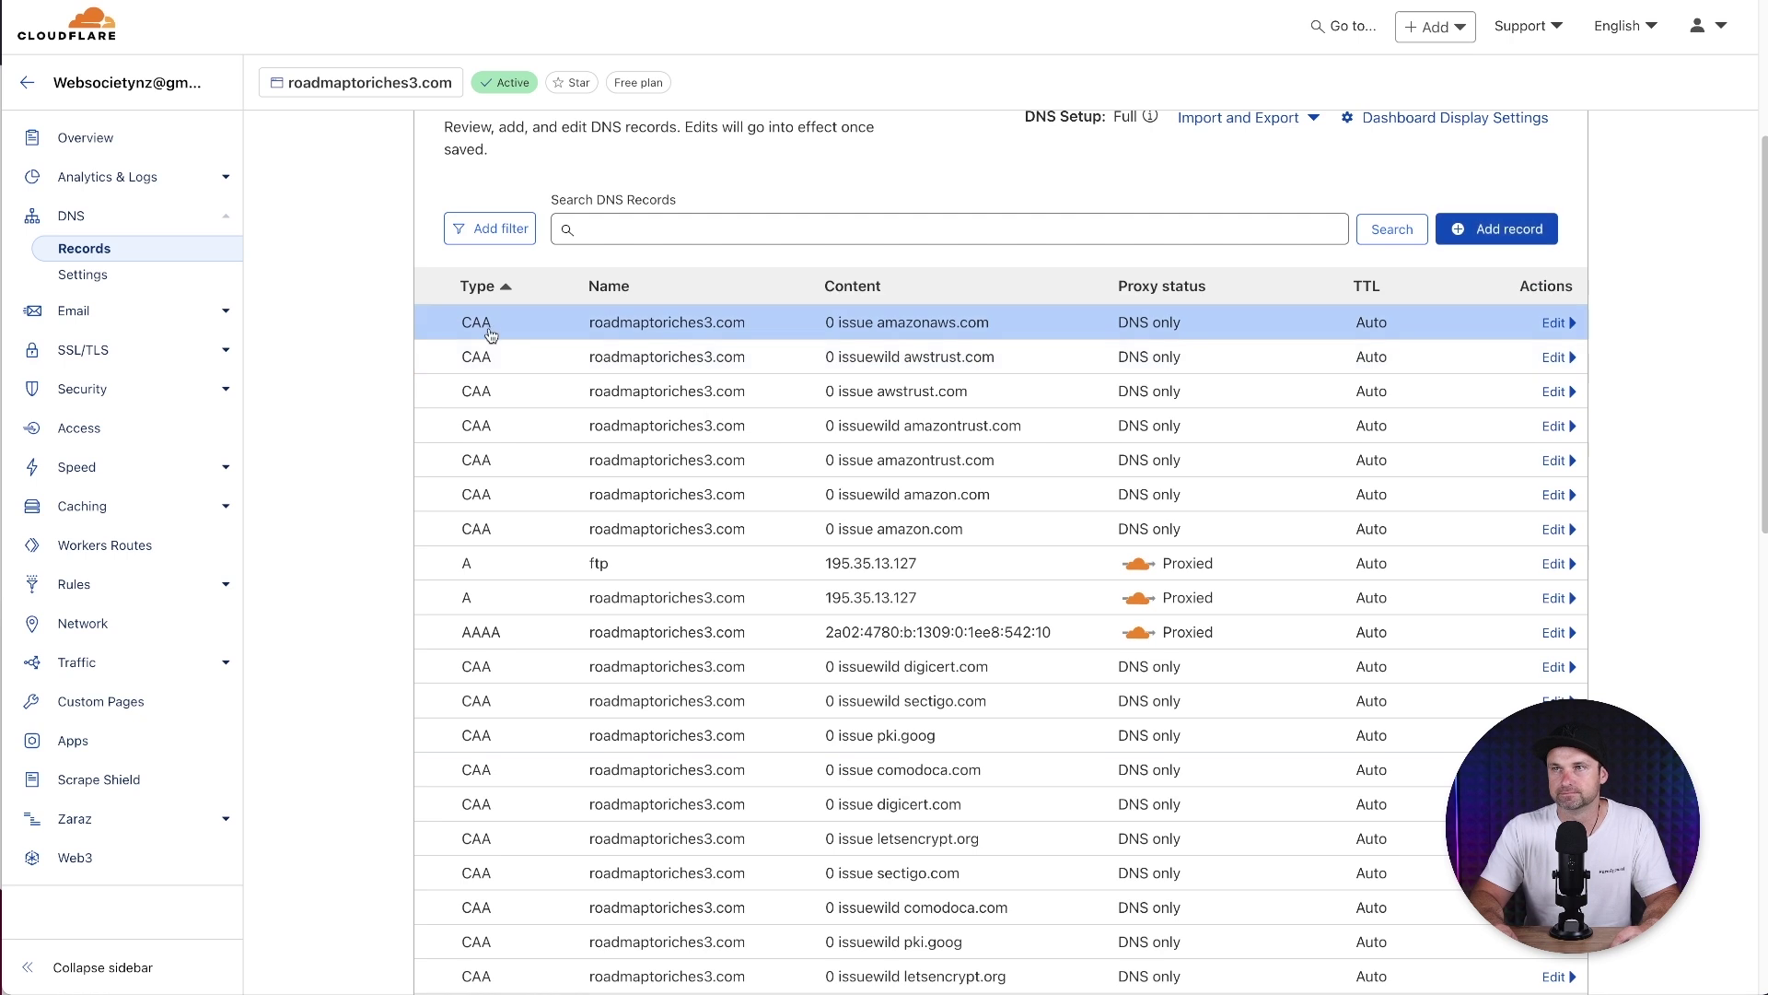
Add a CAA record @ tagged 'Only allow wildcards' with CA domain amazonaws.com
click(1536, 226)
click(513, 349)
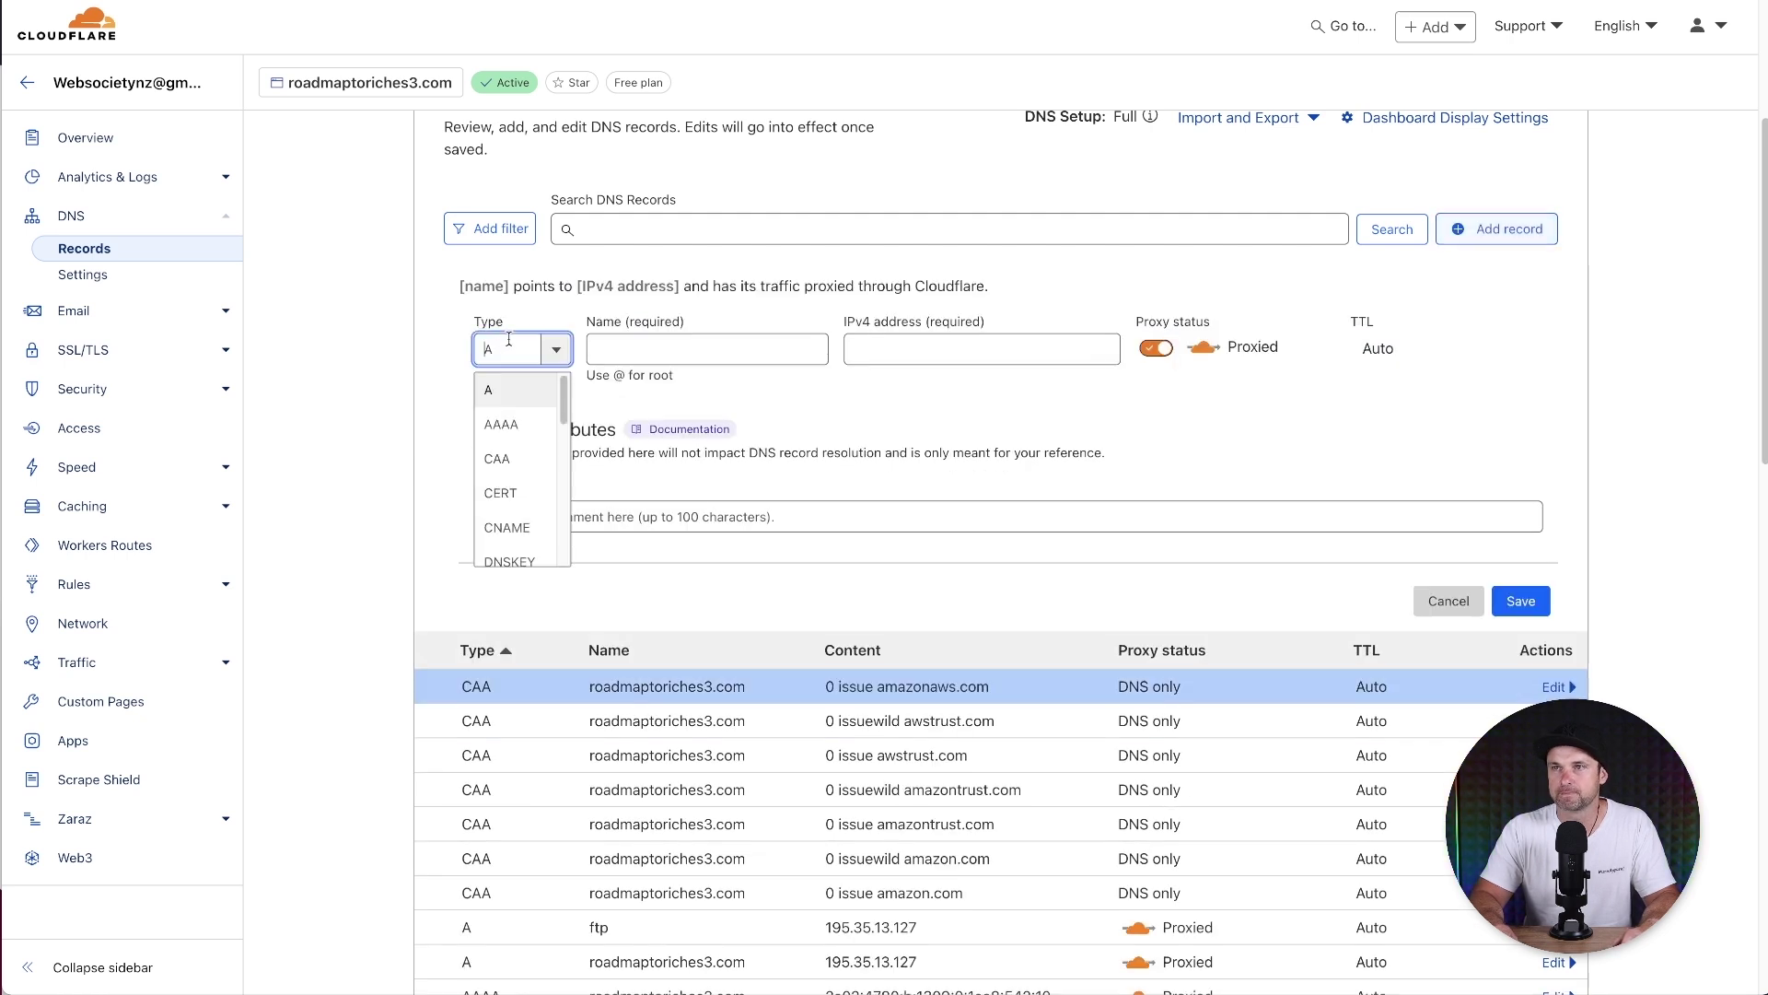
click(507, 458)
click(612, 350)
text(@)
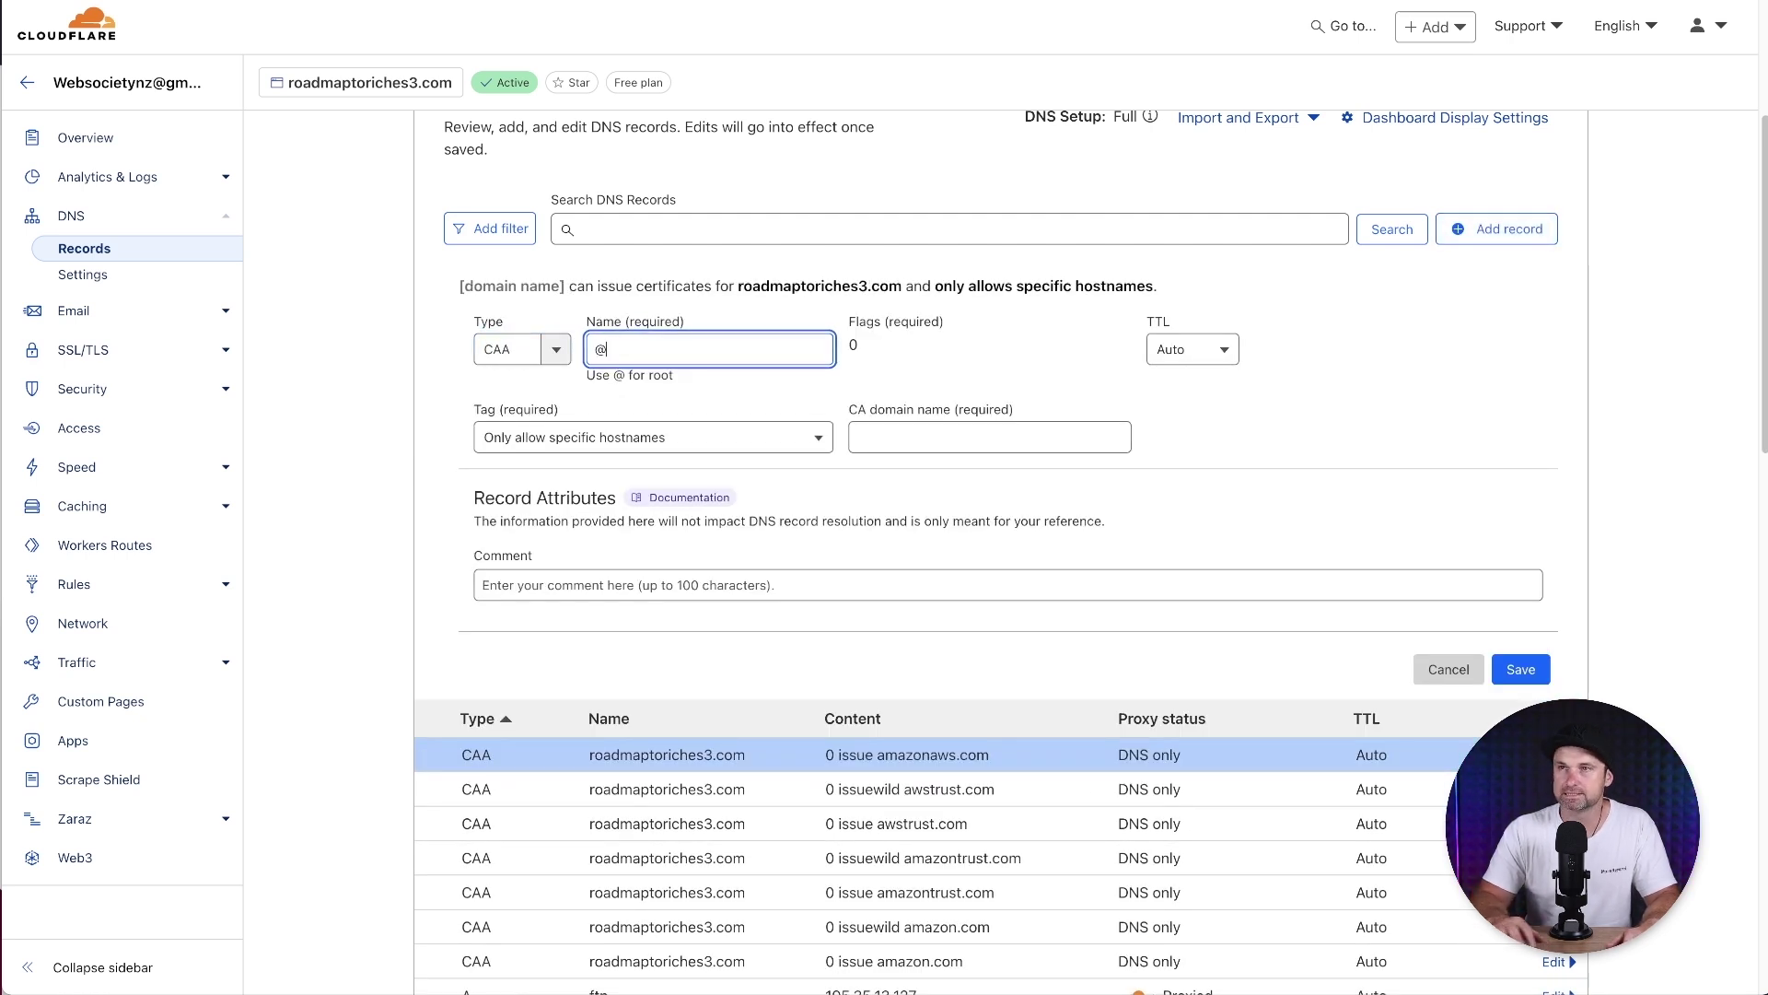
click(631, 436)
click(635, 505)
key(Tab)
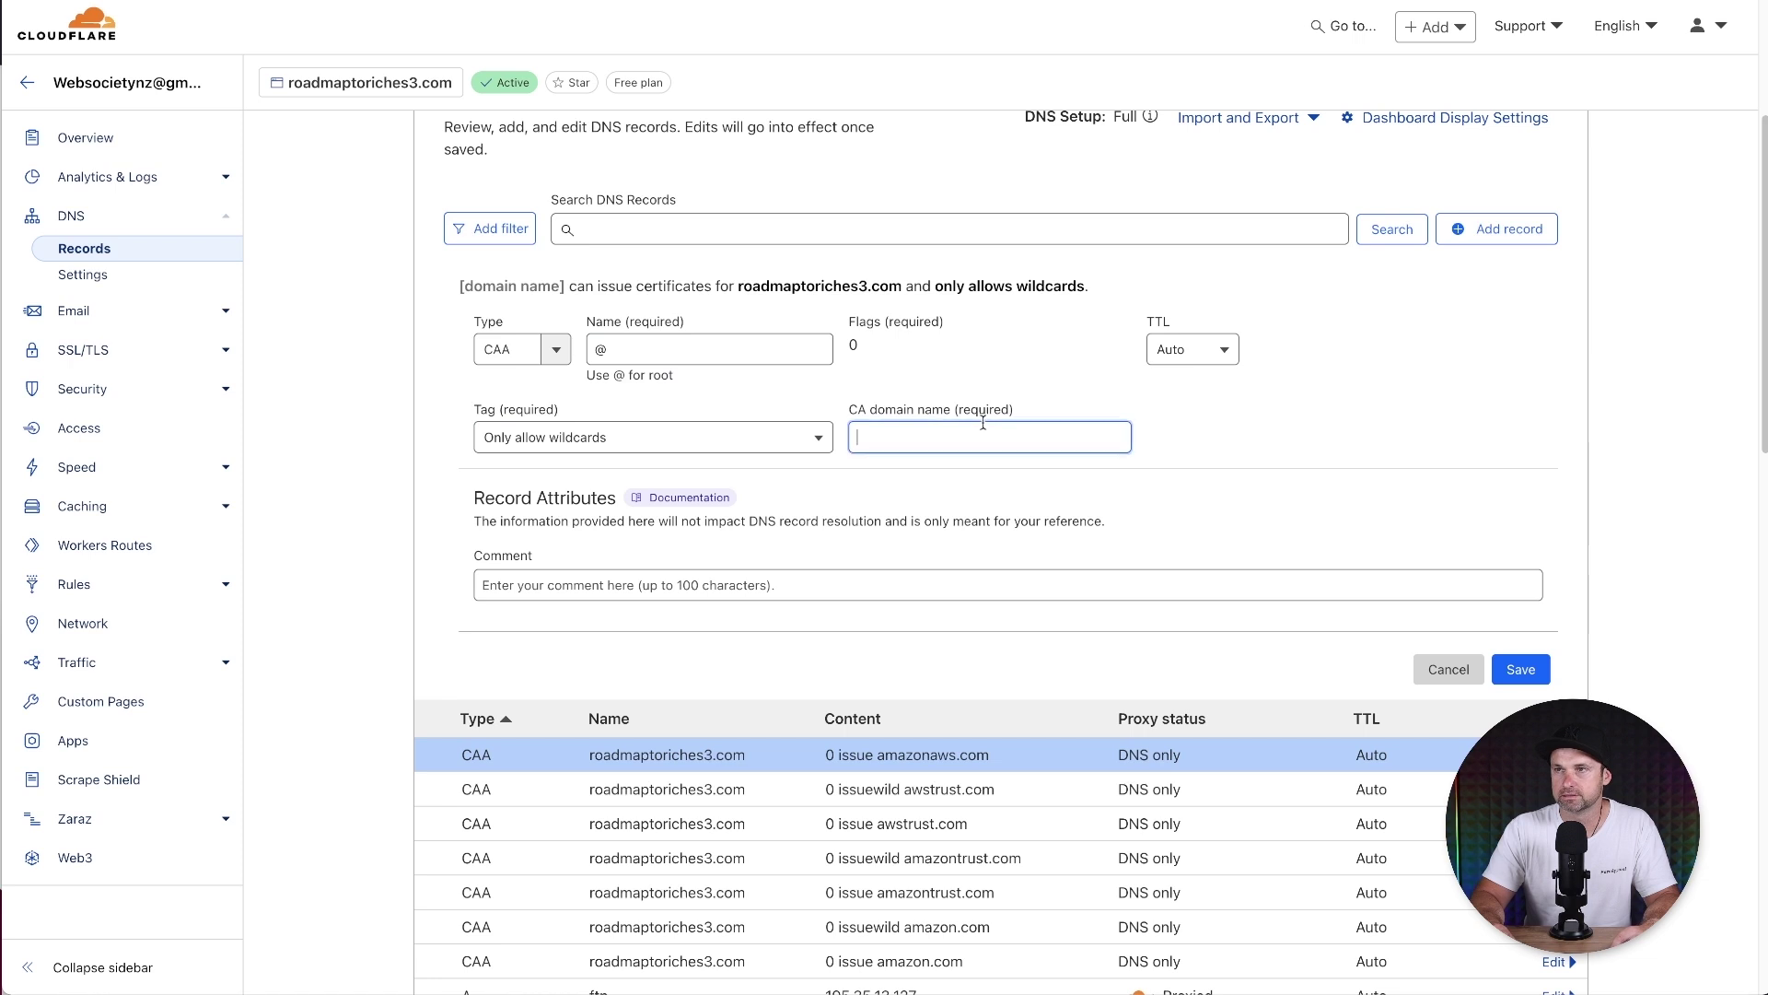
text(amazonaws.com)
click(1544, 673)
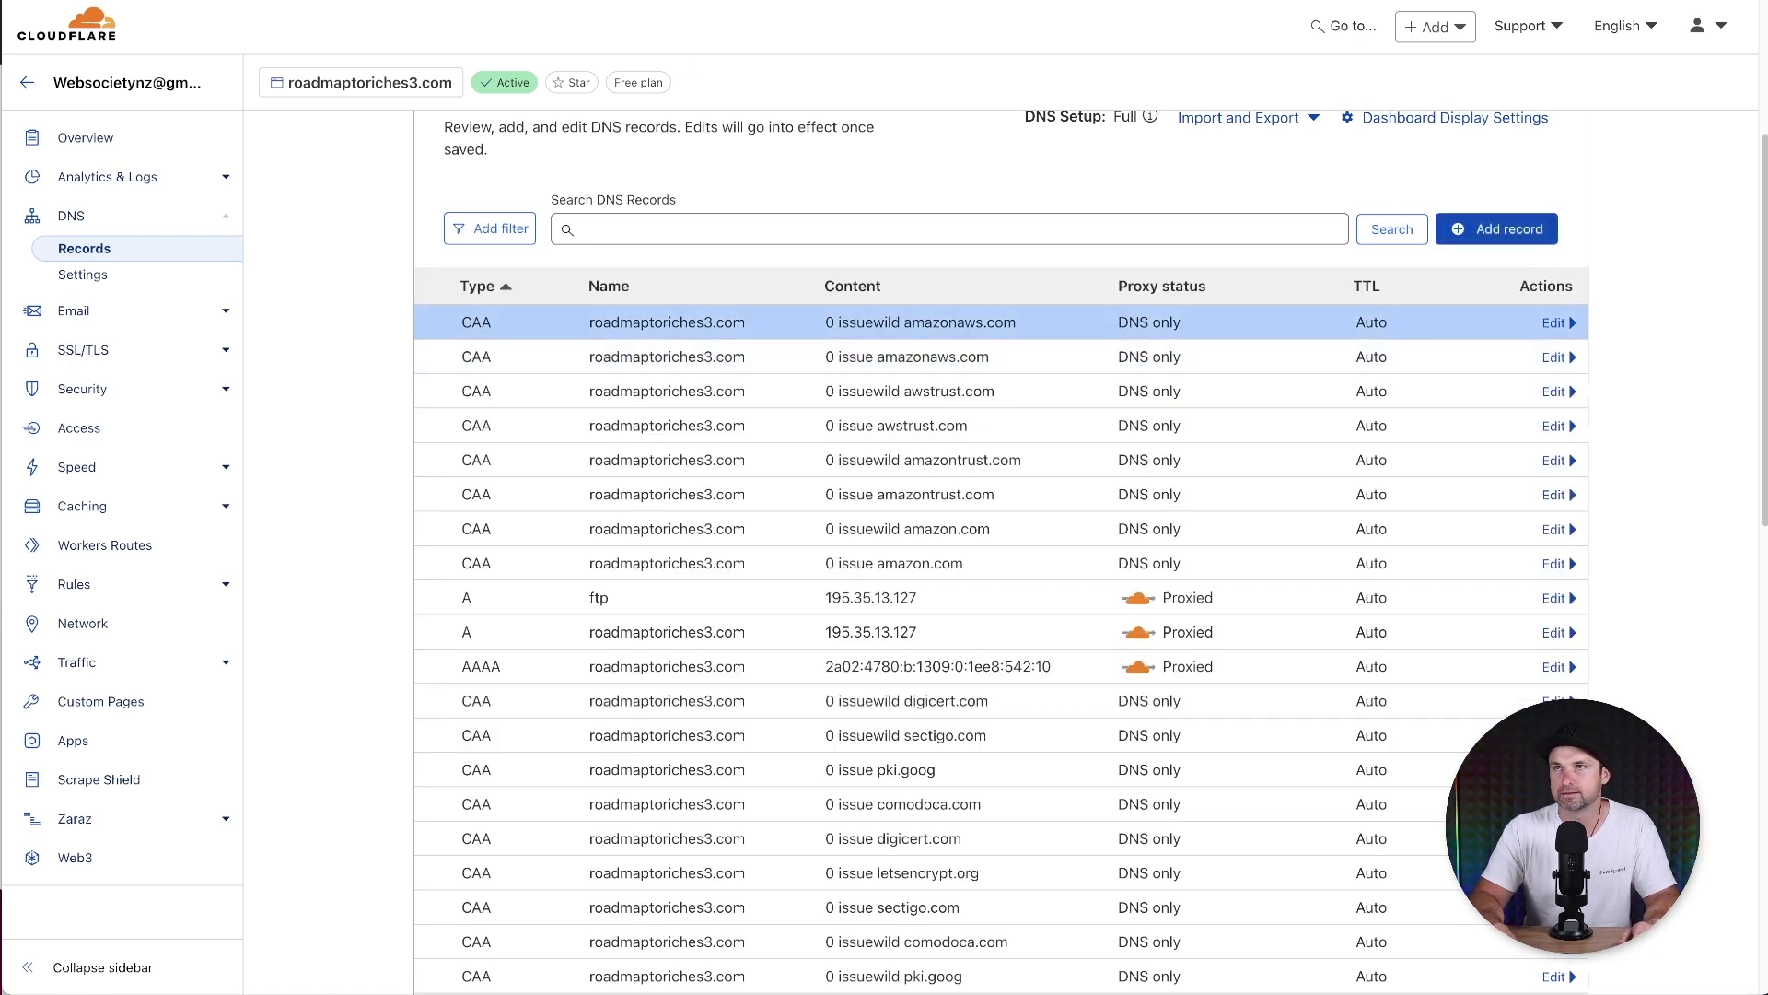
Copy SomeCA.com from the help article's CAA record list
key(ctrl+Tab)
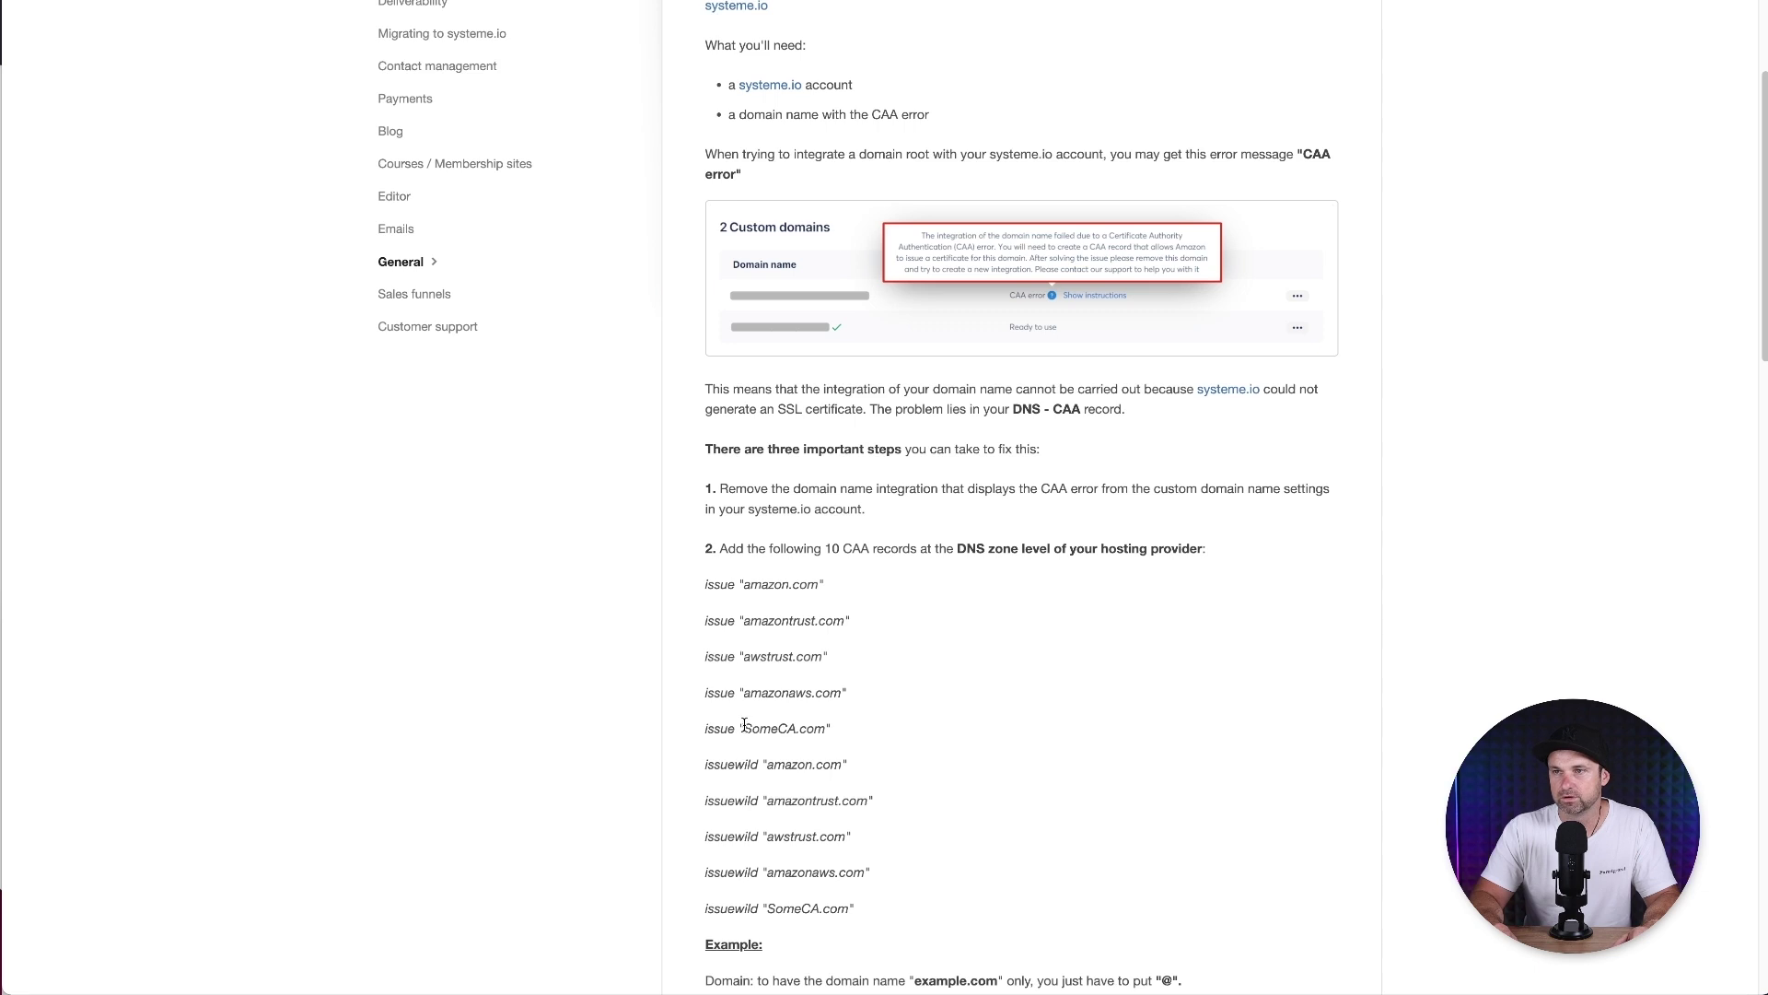
drag(744, 725, 820, 723)
right_click(823, 723)
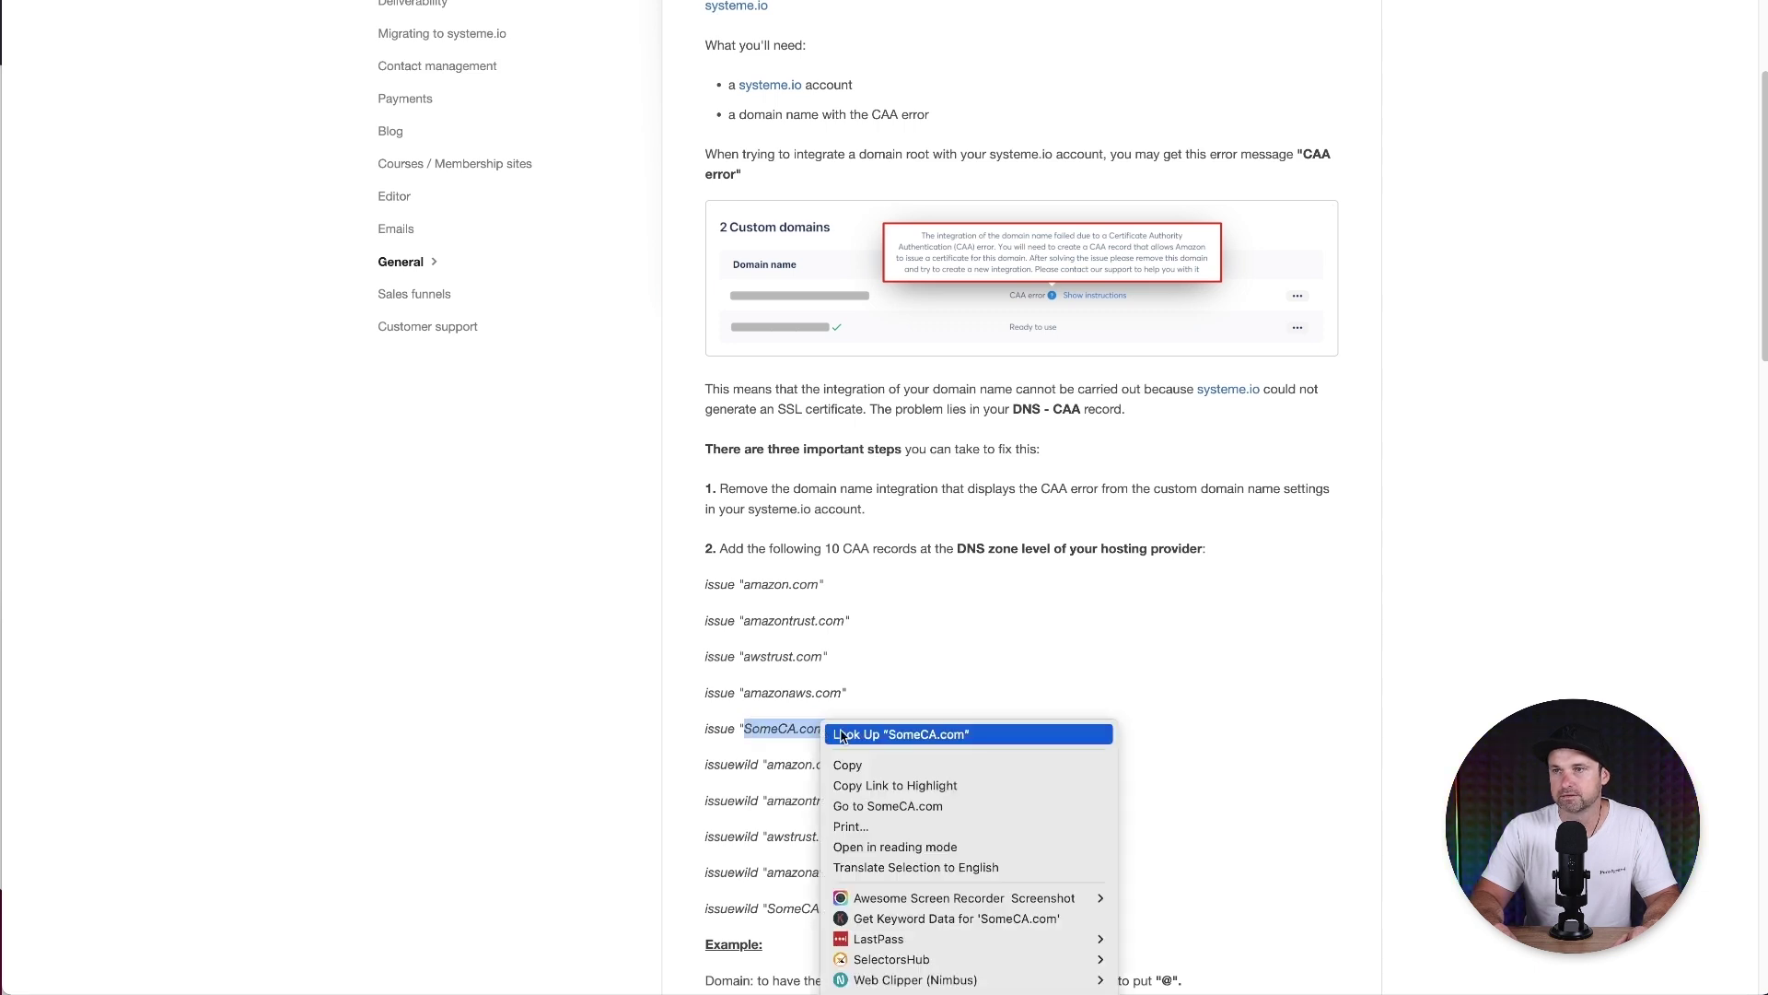
click(951, 761)
Add a root-domain (@) CAA issue record for SomeCA.com in the Cloudflare DNS
key(ctrl+shift+Tab)
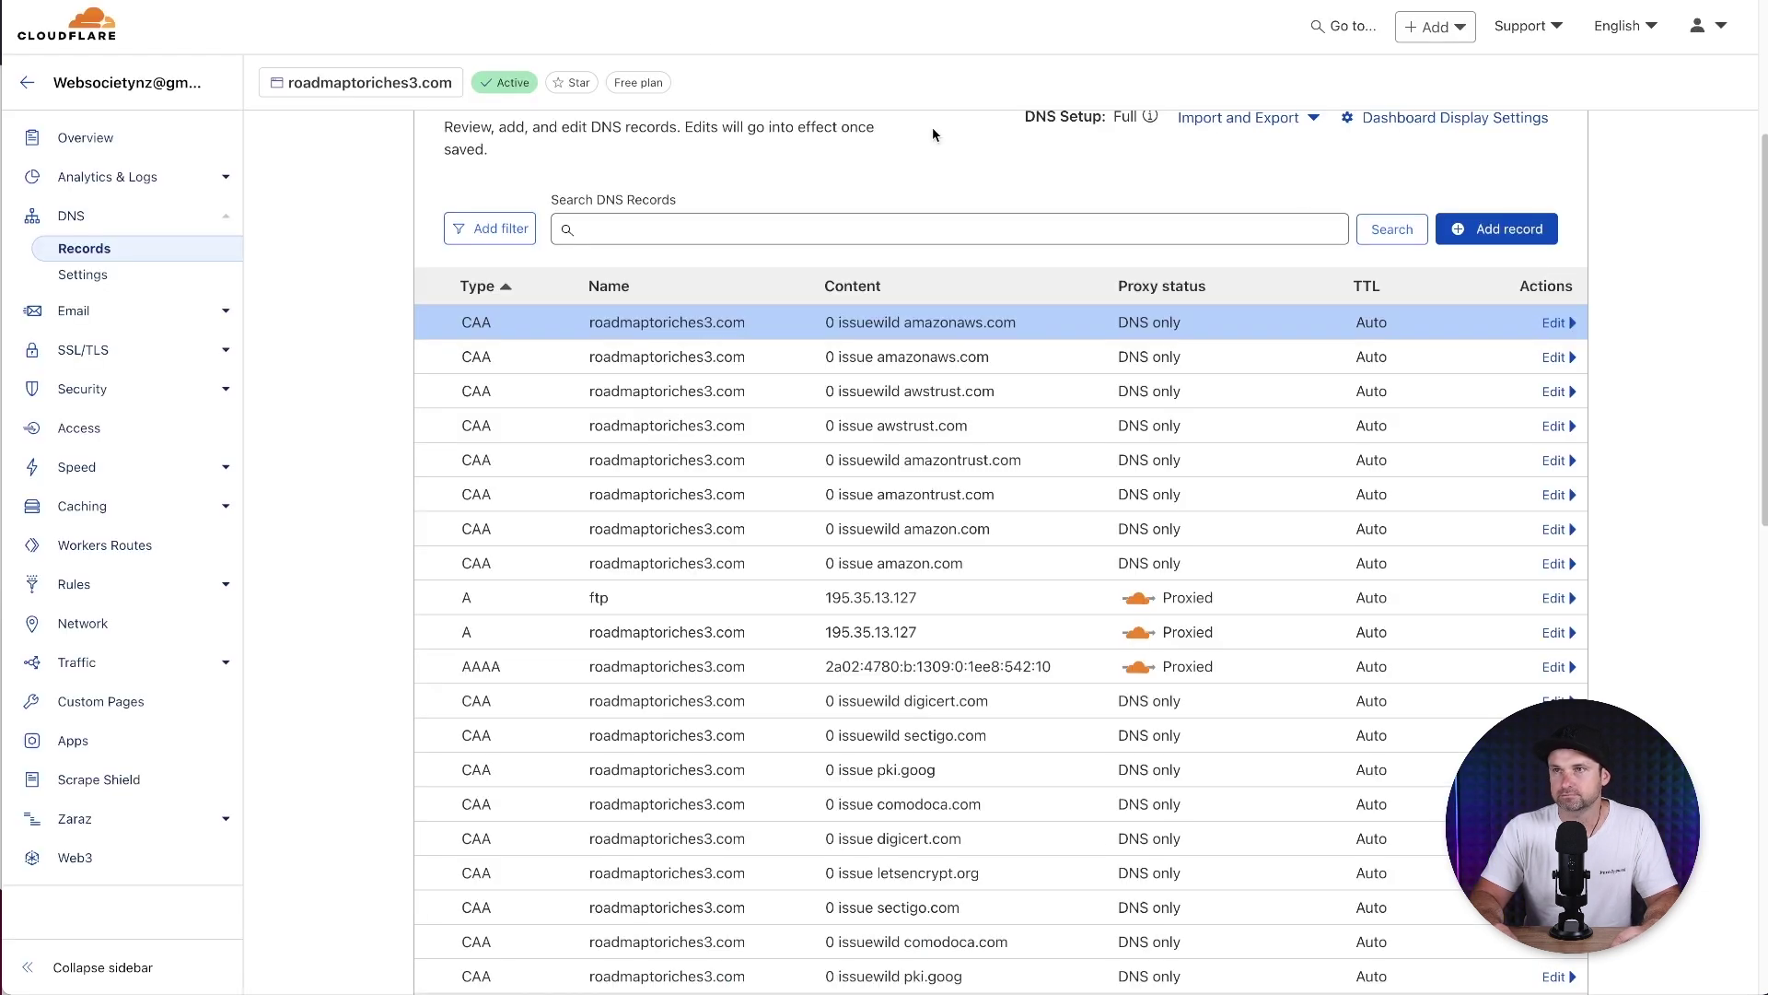
click(1471, 233)
click(557, 350)
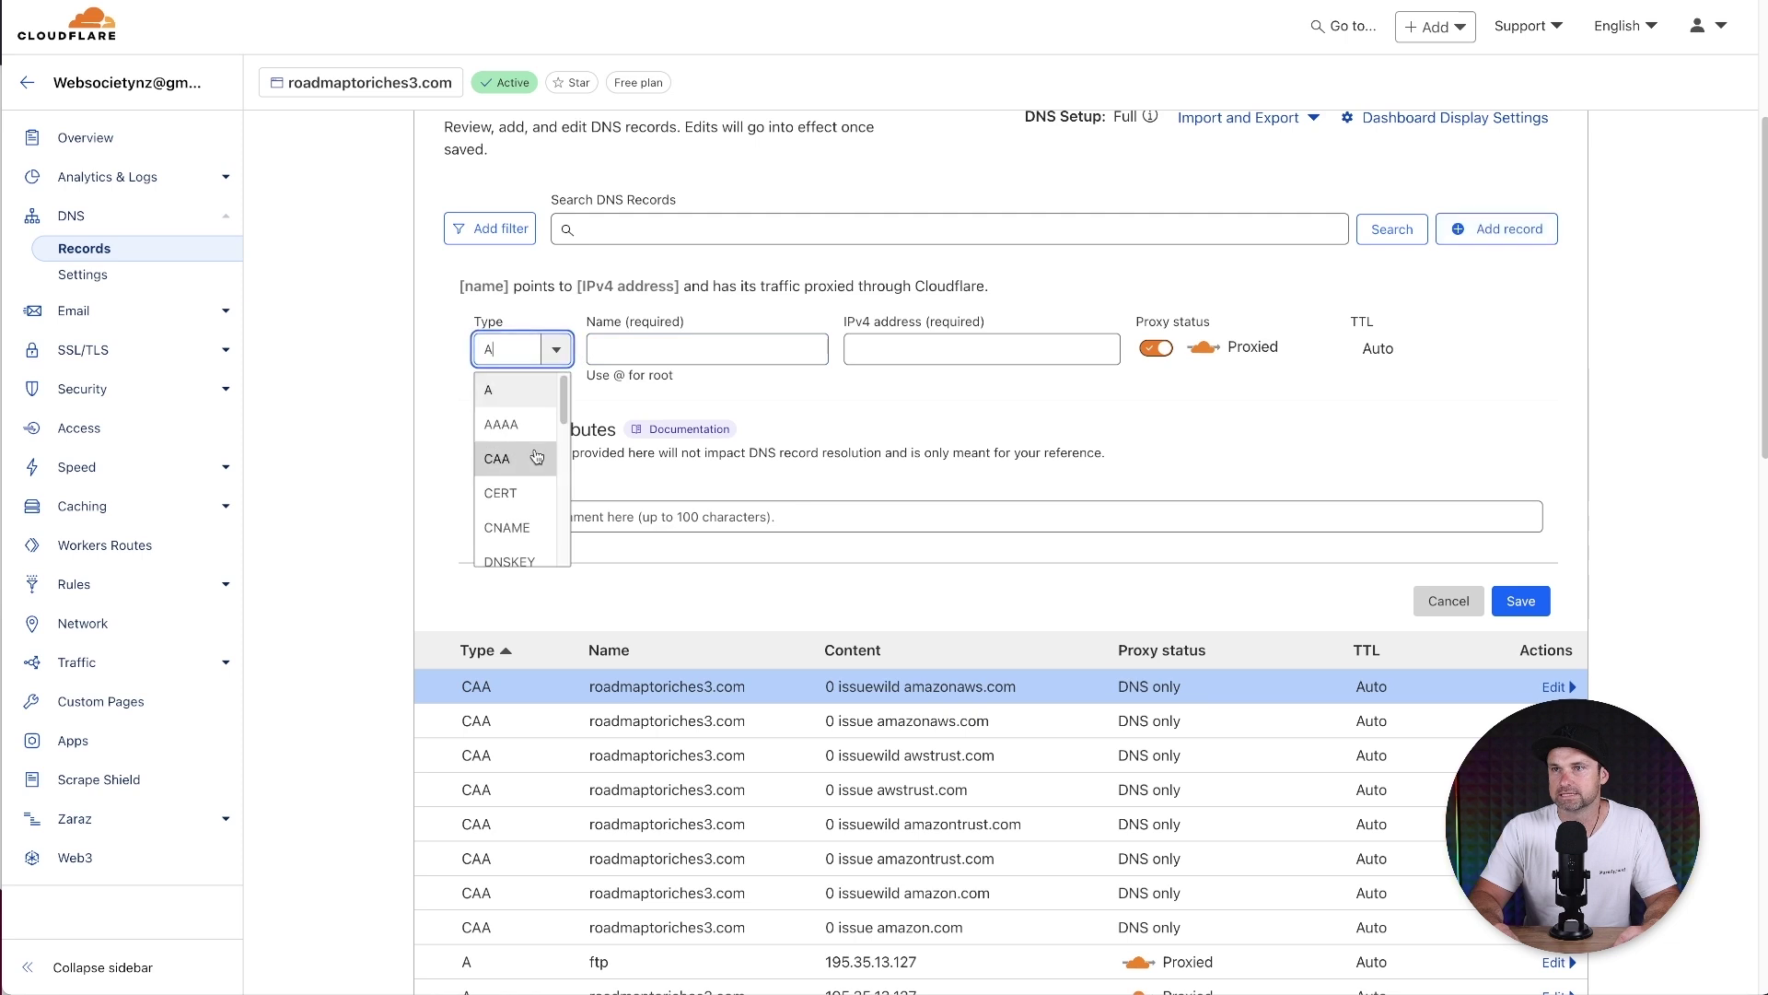
click(525, 458)
click(603, 348)
text(@)
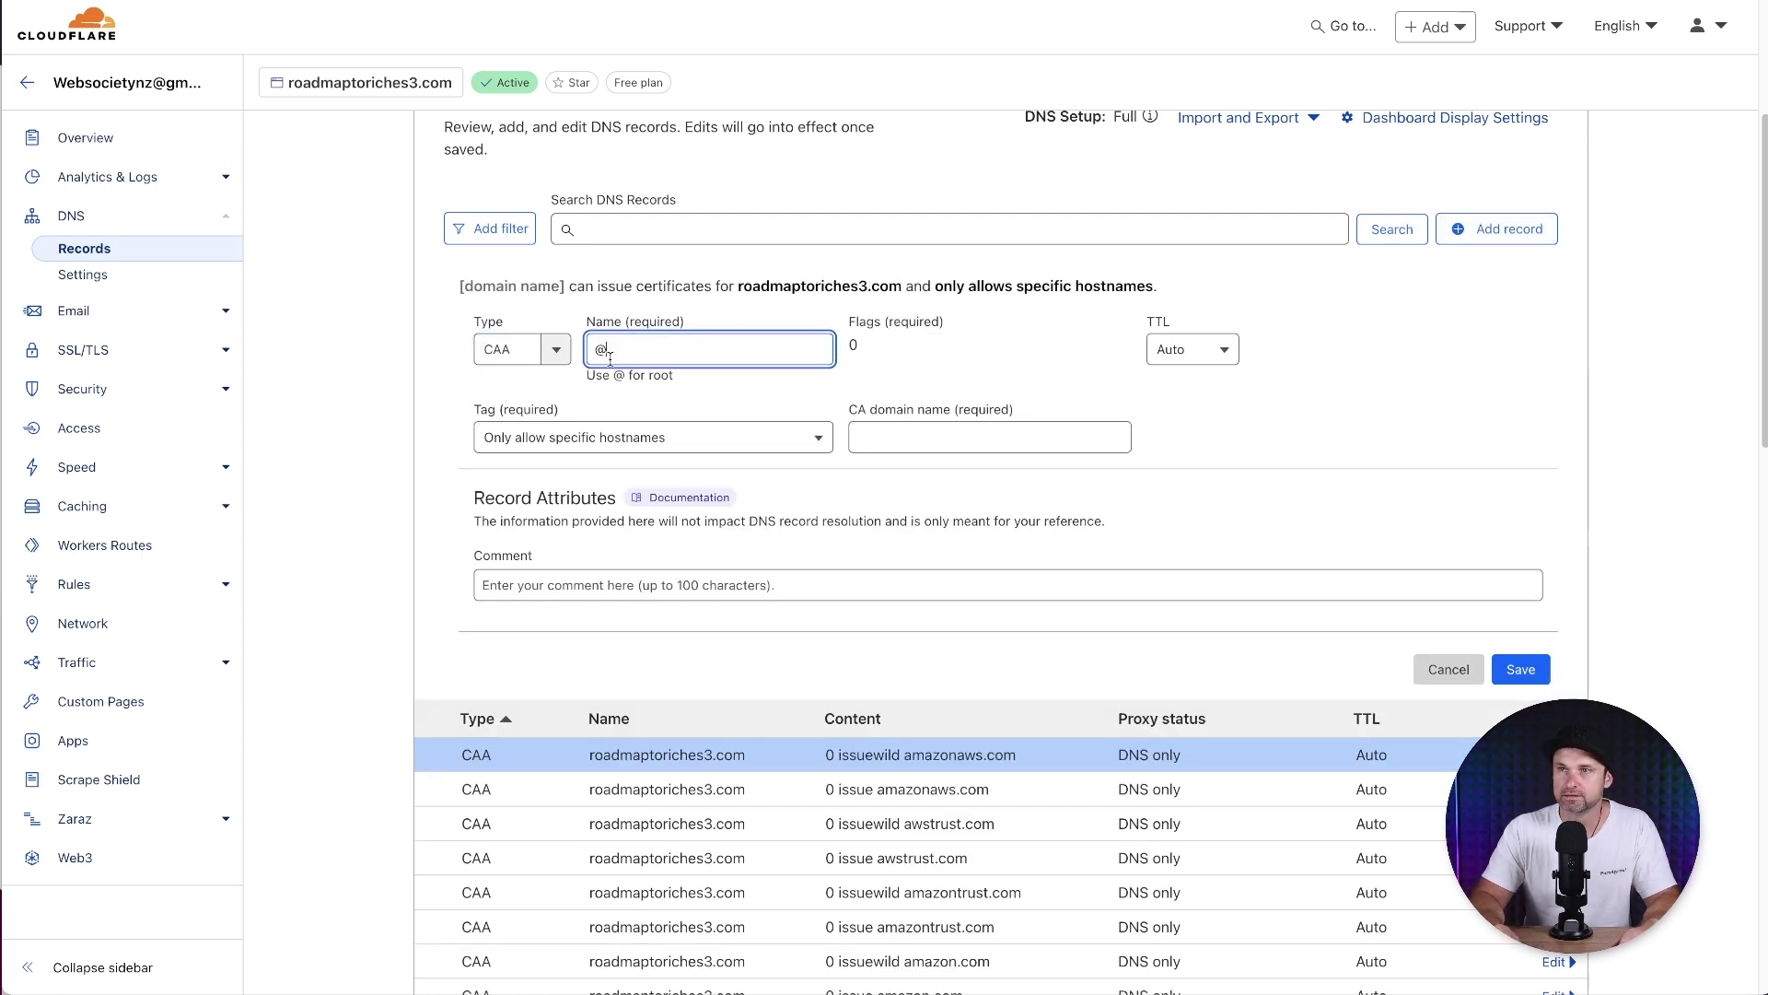
click(614, 448)
click(636, 473)
click(954, 440)
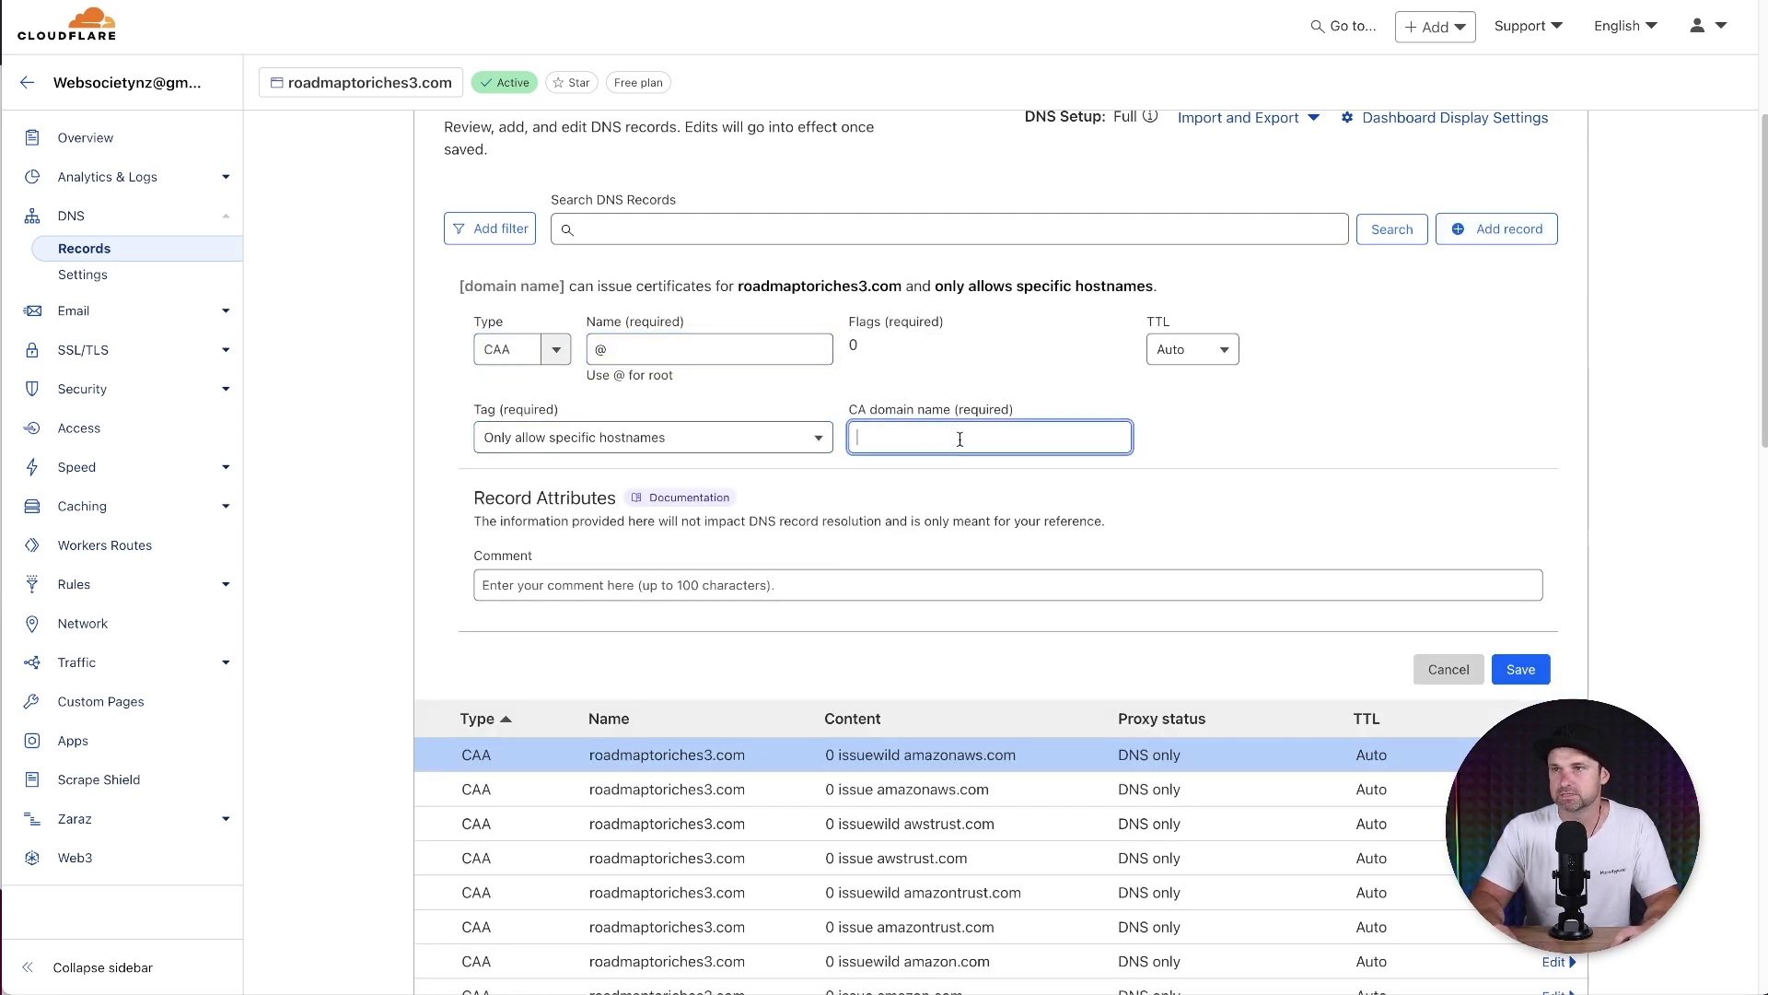
key(ctrl+v)
click(1521, 670)
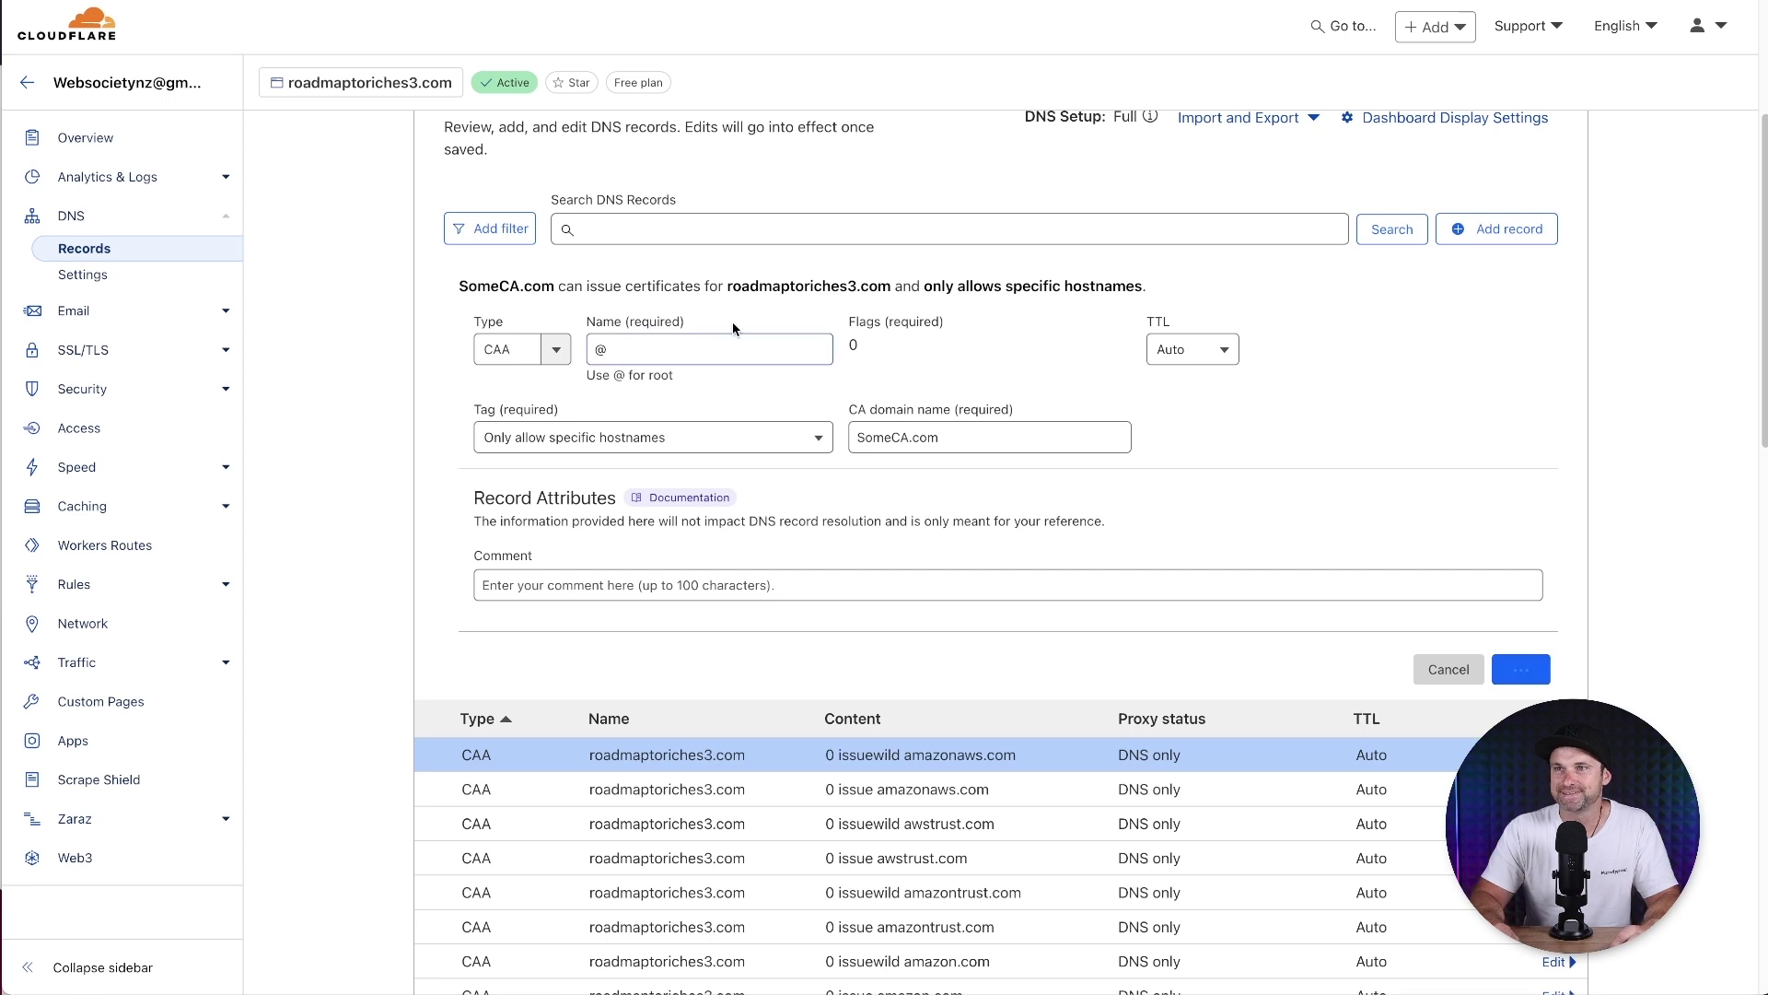
Add a root-domain (@) CAA issuewild record for SomeCA.com, allowing wildcards only
click(1497, 228)
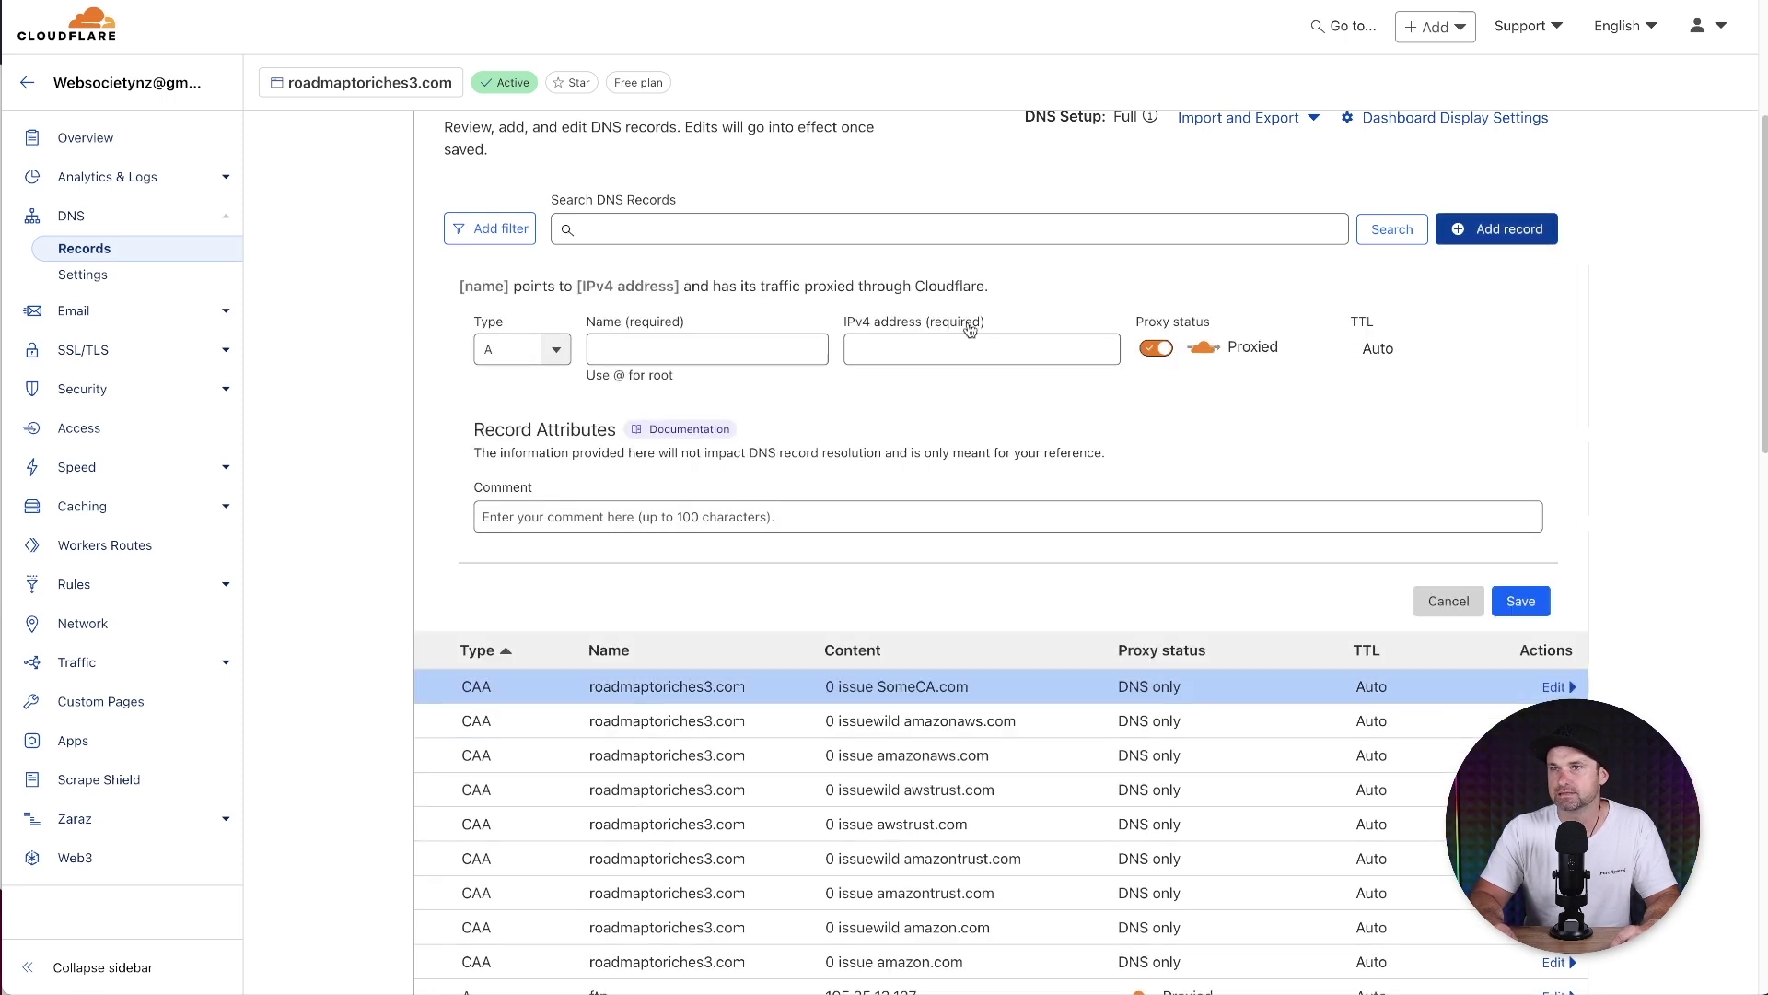
click(550, 352)
click(515, 458)
click(660, 346)
text(@)
click(659, 440)
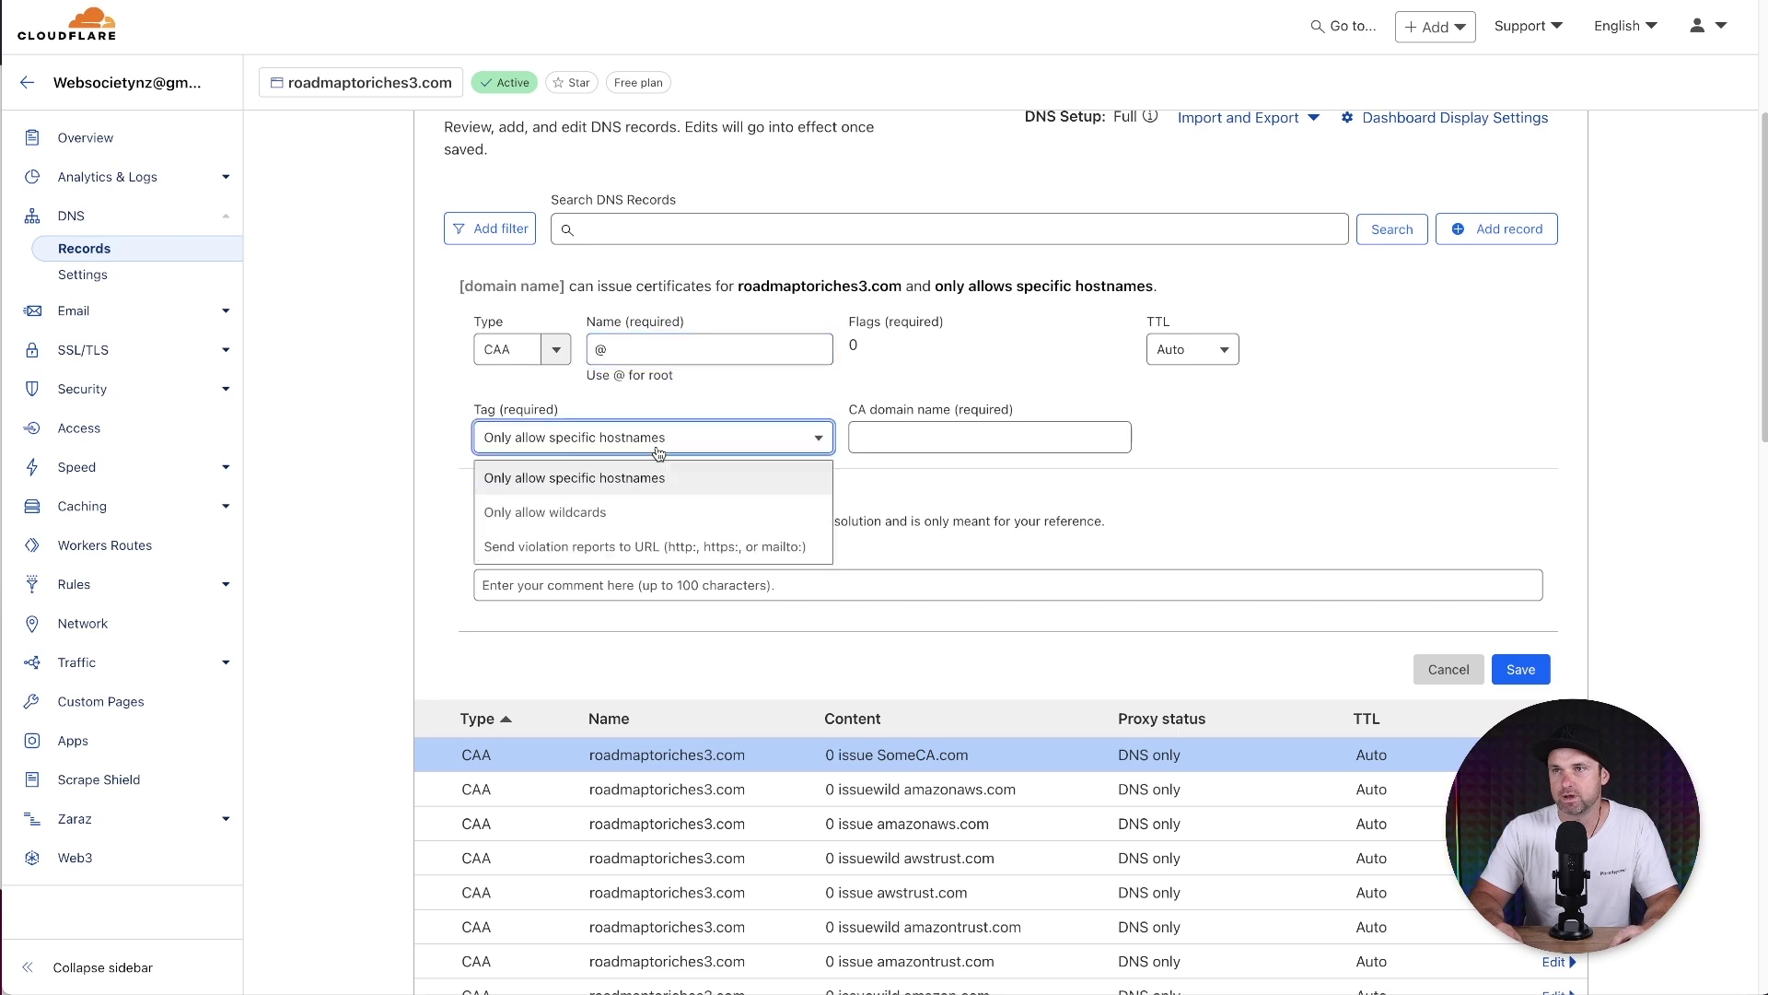
click(644, 504)
click(928, 439)
text(SomeCA.com)
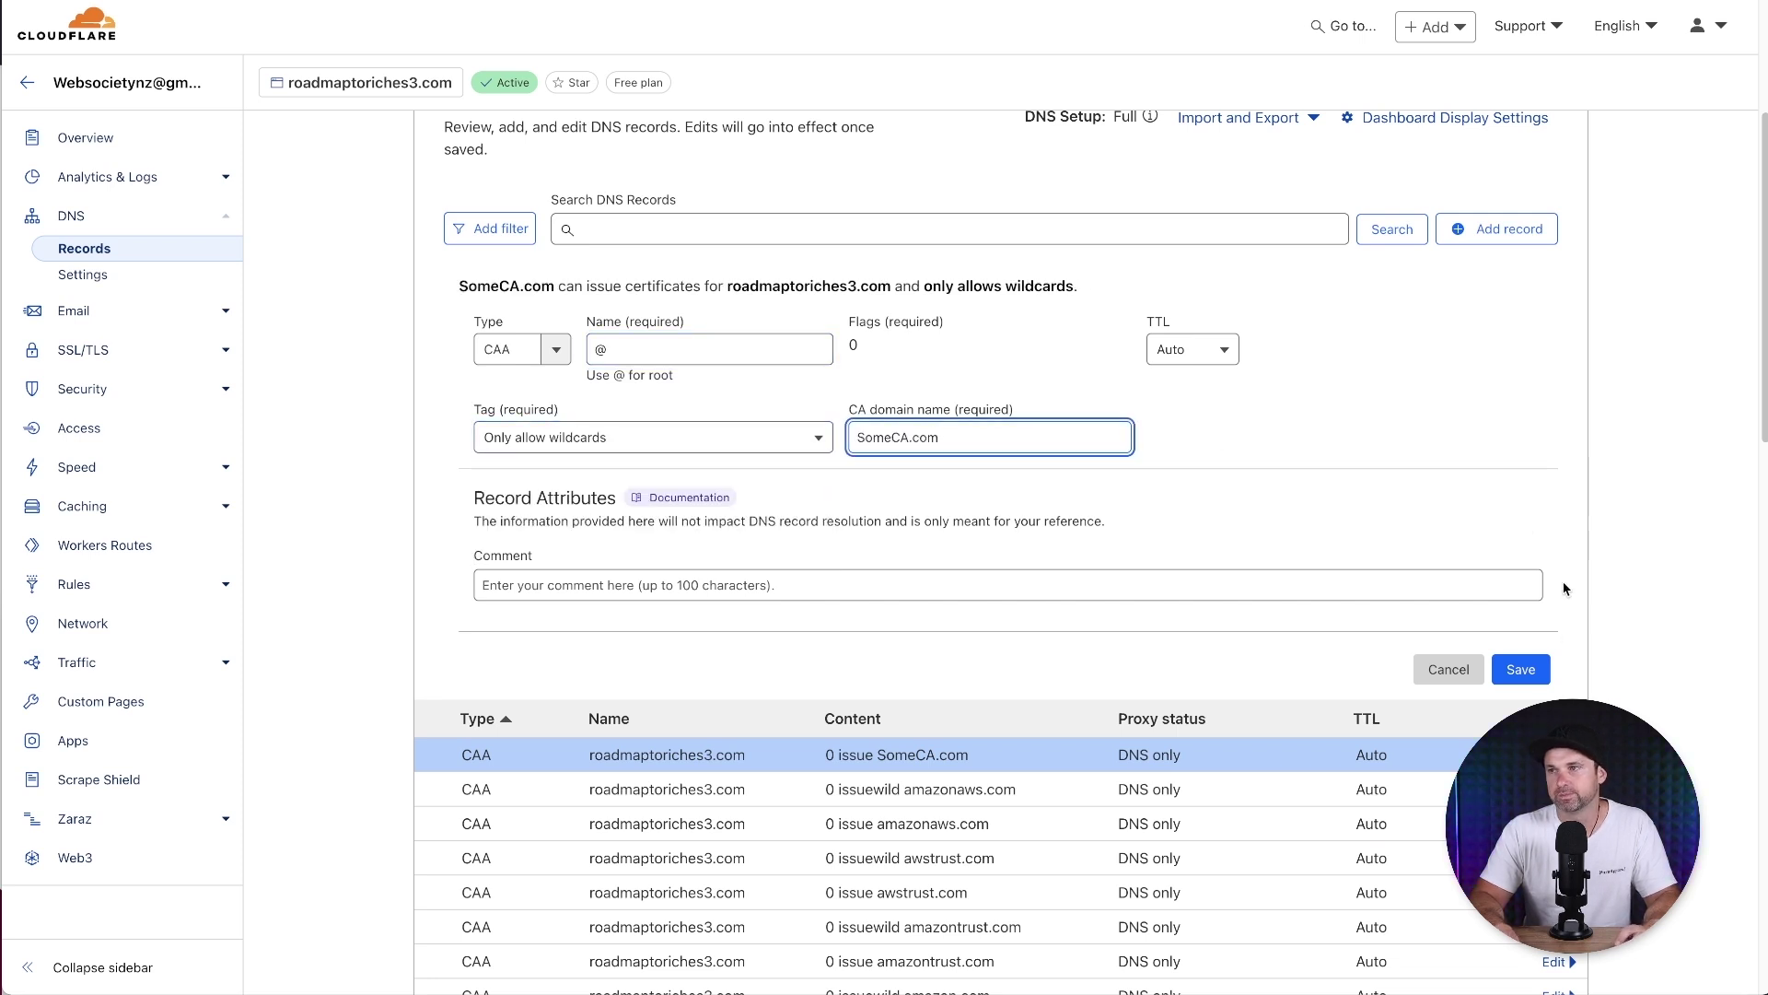
click(1518, 669)
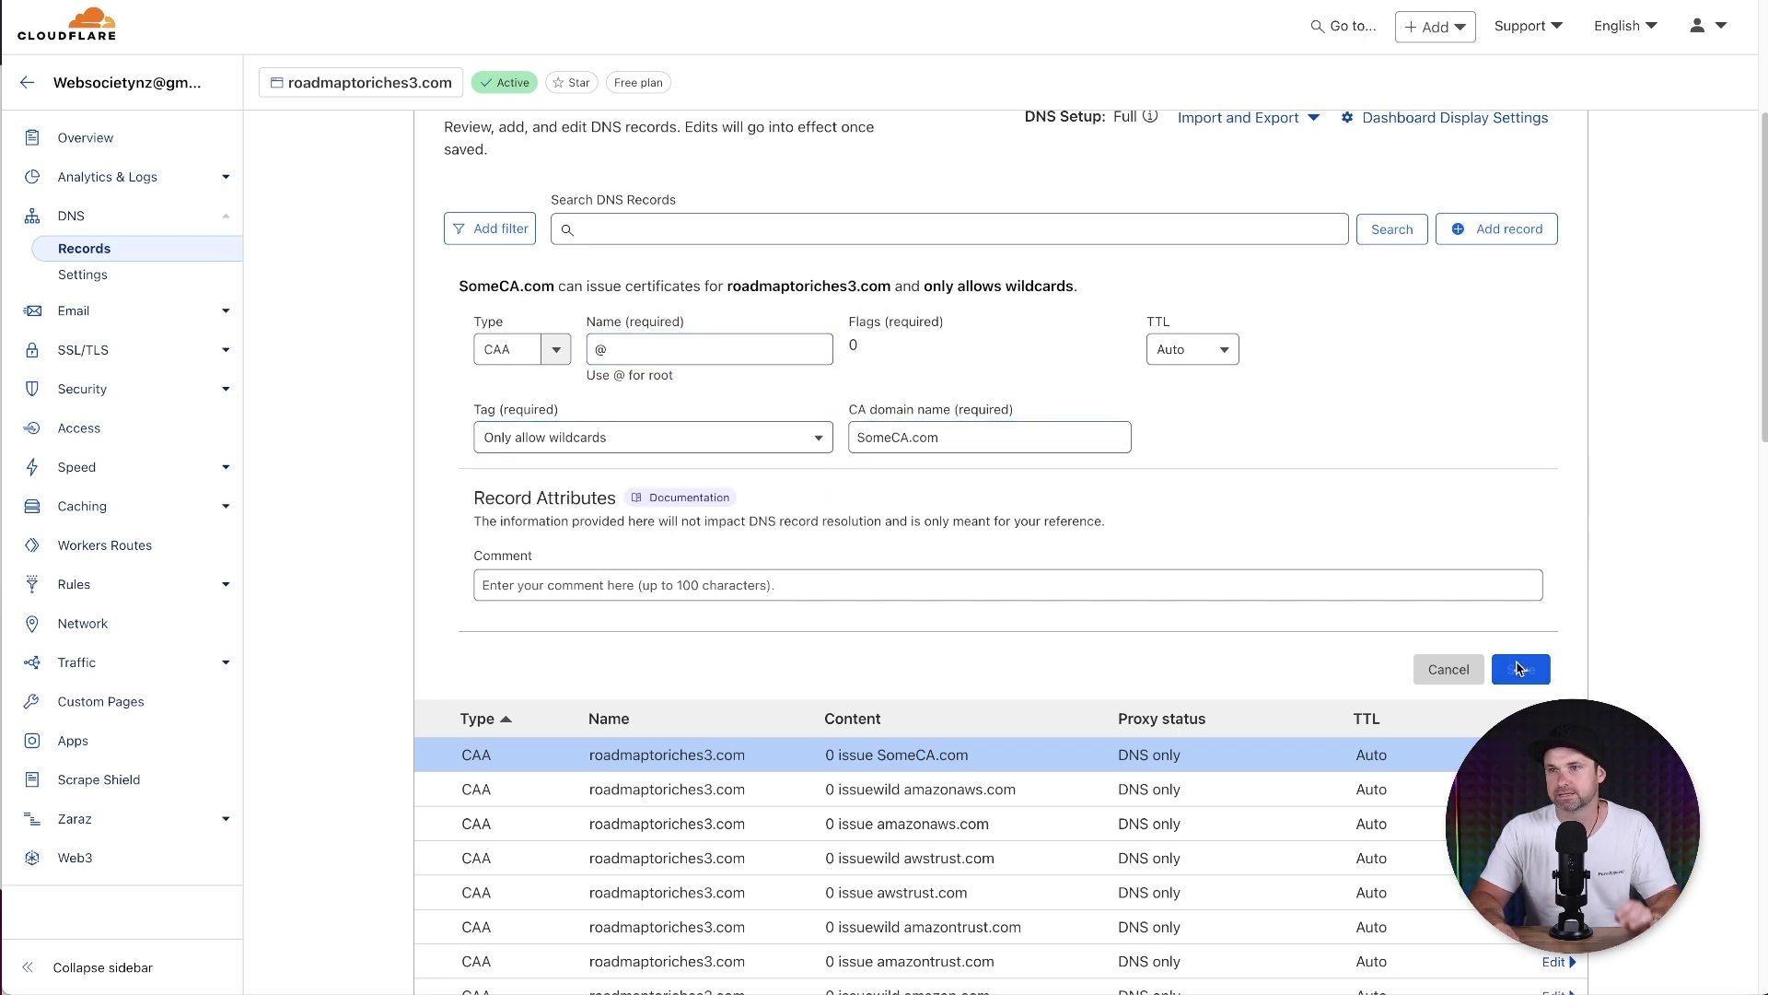
scroll(1091, 772, down, 5)
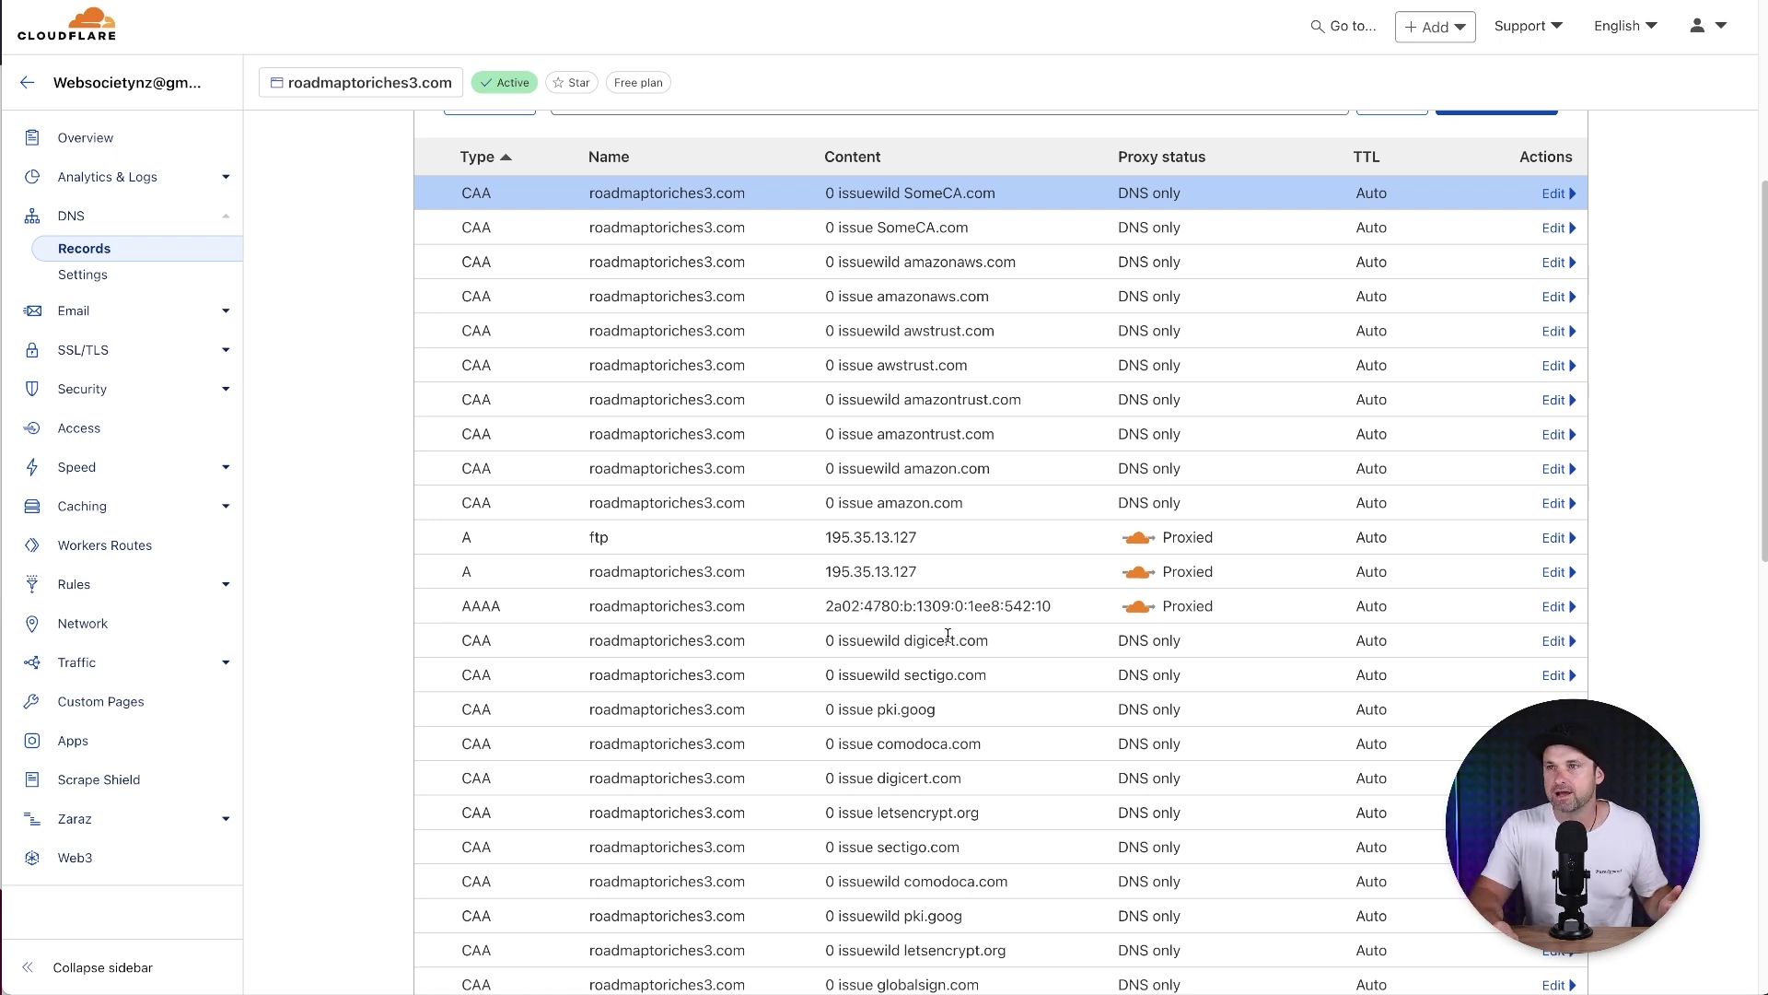
Highlight the newly added CAA rows in the DNS table to check them, then clear the selection
drag(980, 503, 594, 389)
click(608, 479)
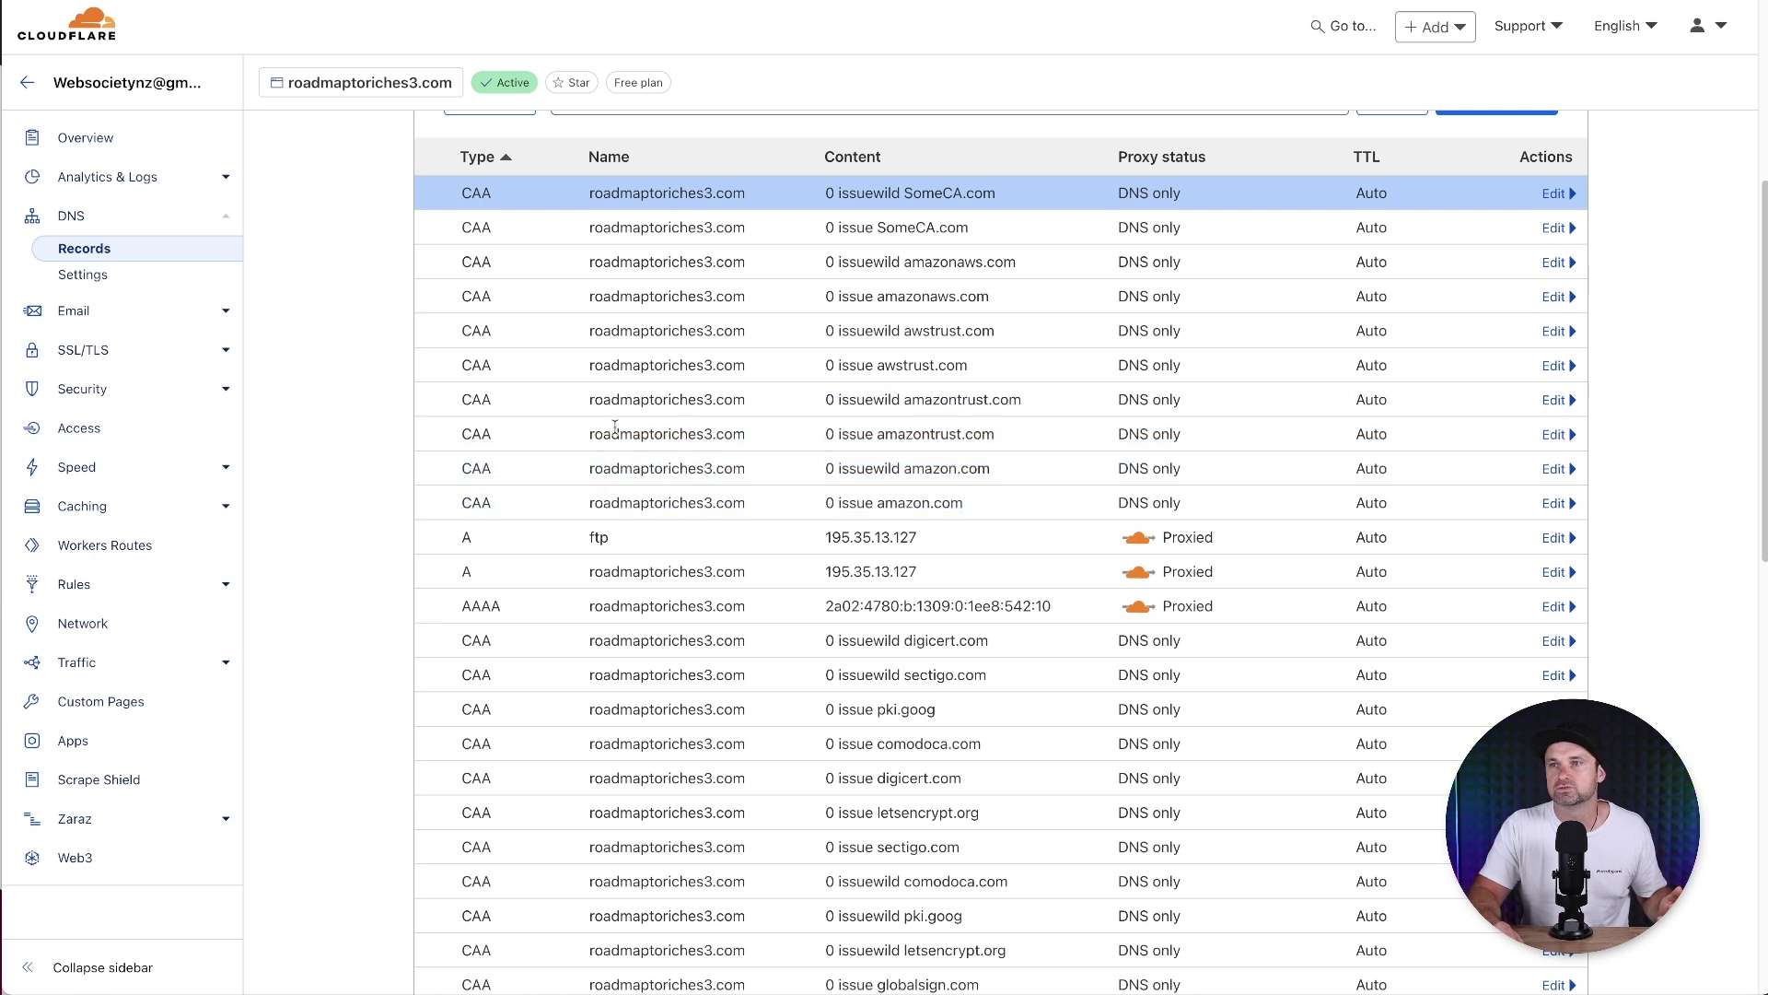